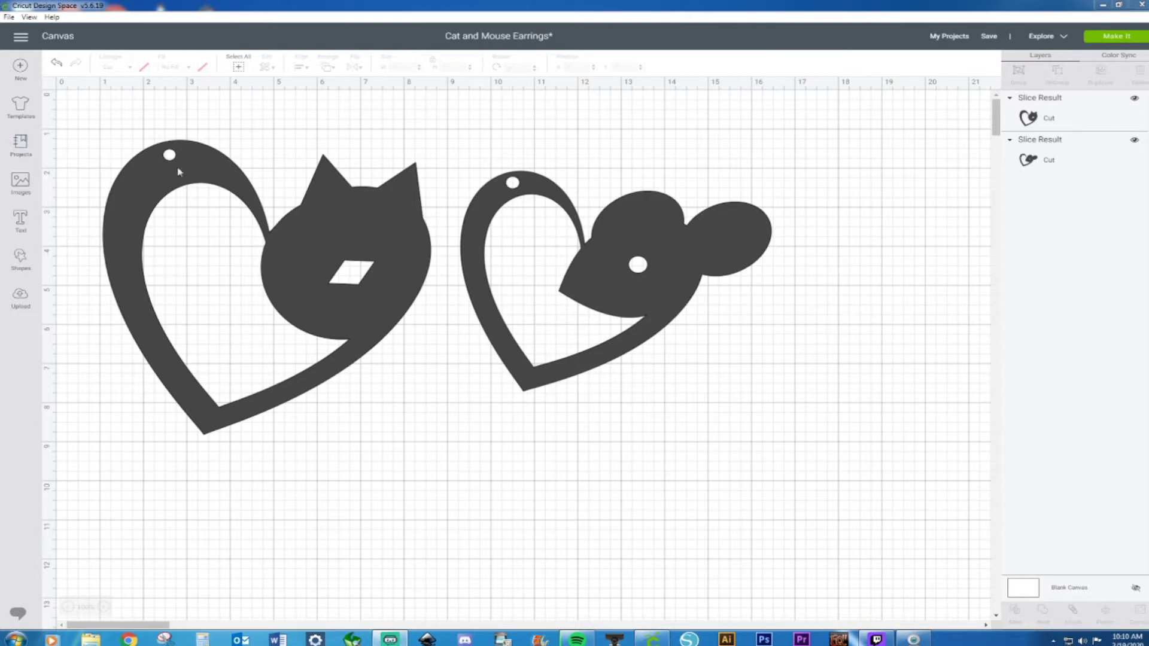
Scale both heart designs down together until the cat heart is about 2.85 in wide
{"action": "left_click_drag", "start_coordinate": [70, 100], "coordinate": [766, 436]}
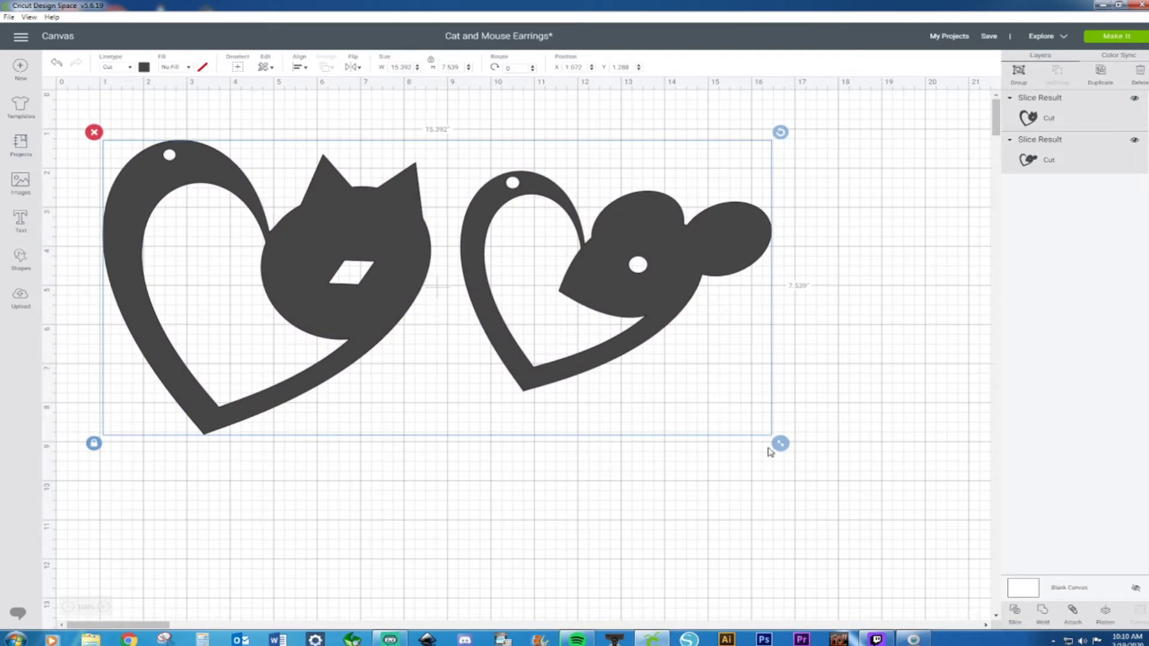
{"action": "left_click_drag", "start_coordinate": [770, 452], "coordinate": [573, 371]}
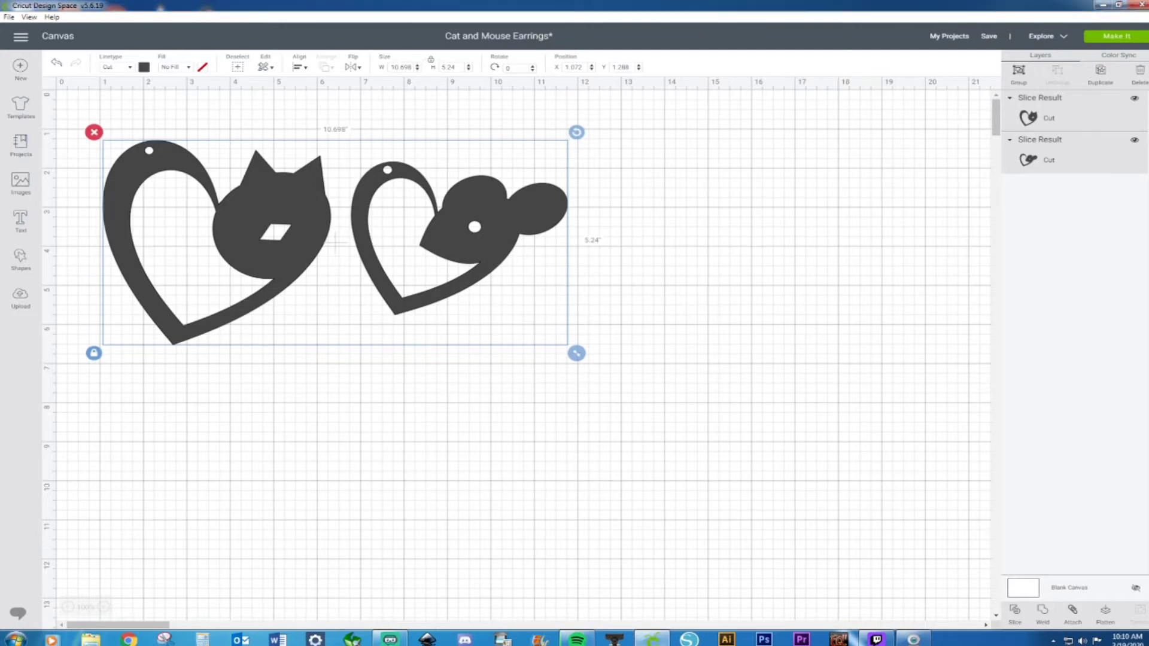
{"action": "left_click_drag", "start_coordinate": [576, 353], "coordinate": [359, 287]}
{"action": "left_click", "coordinate": [377, 315]}
{"action": "left_click", "coordinate": [312, 206]}
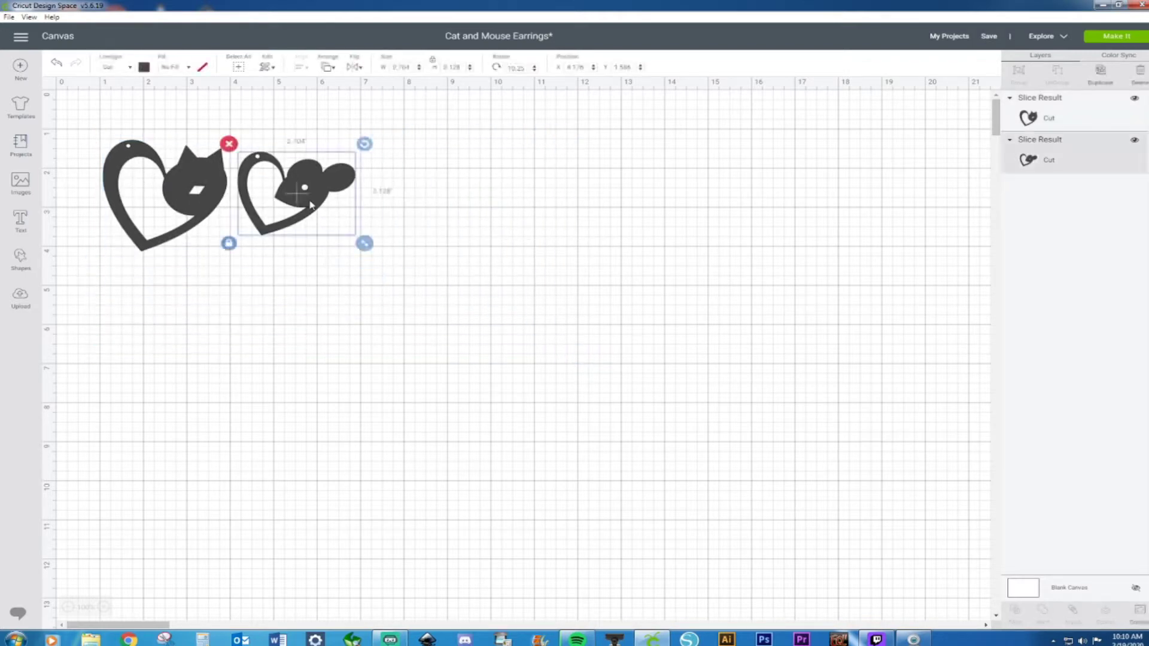
{"action": "left_click", "coordinate": [177, 187]}
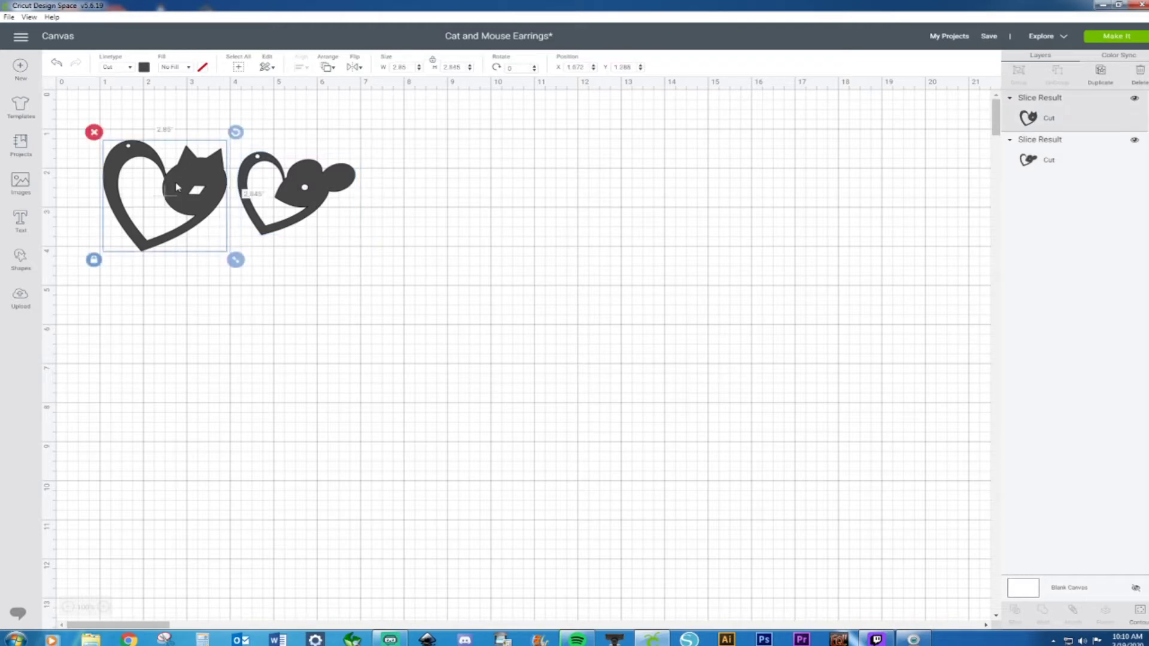
{"action": "left_click", "coordinate": [448, 399]}
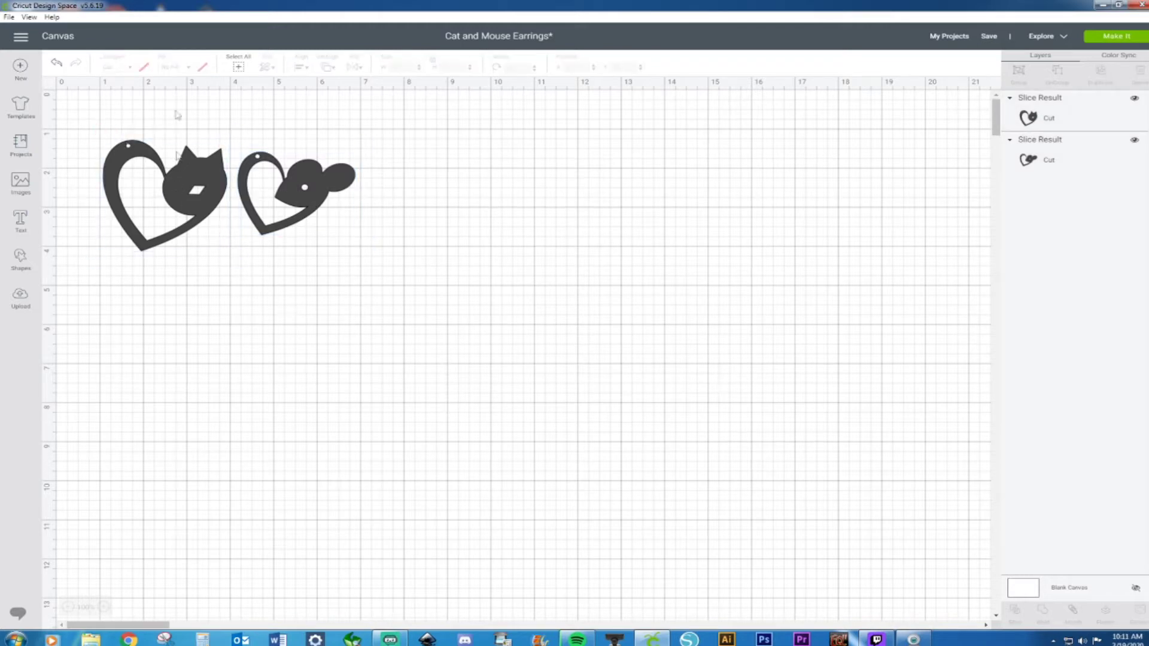
Add a heart shape to the empty canvas area beside the small designs and enlarge it to about 7.49 by 7.09 in
{"action": "left_click", "coordinate": [20, 258]}
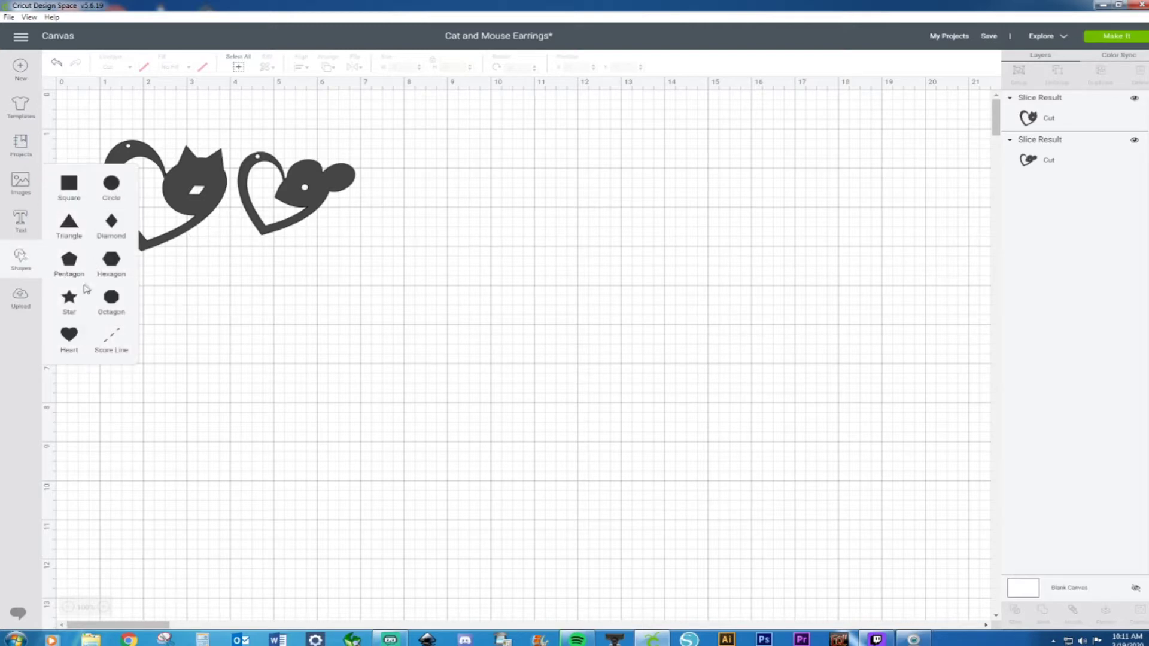
{"action": "left_click", "coordinate": [70, 335]}
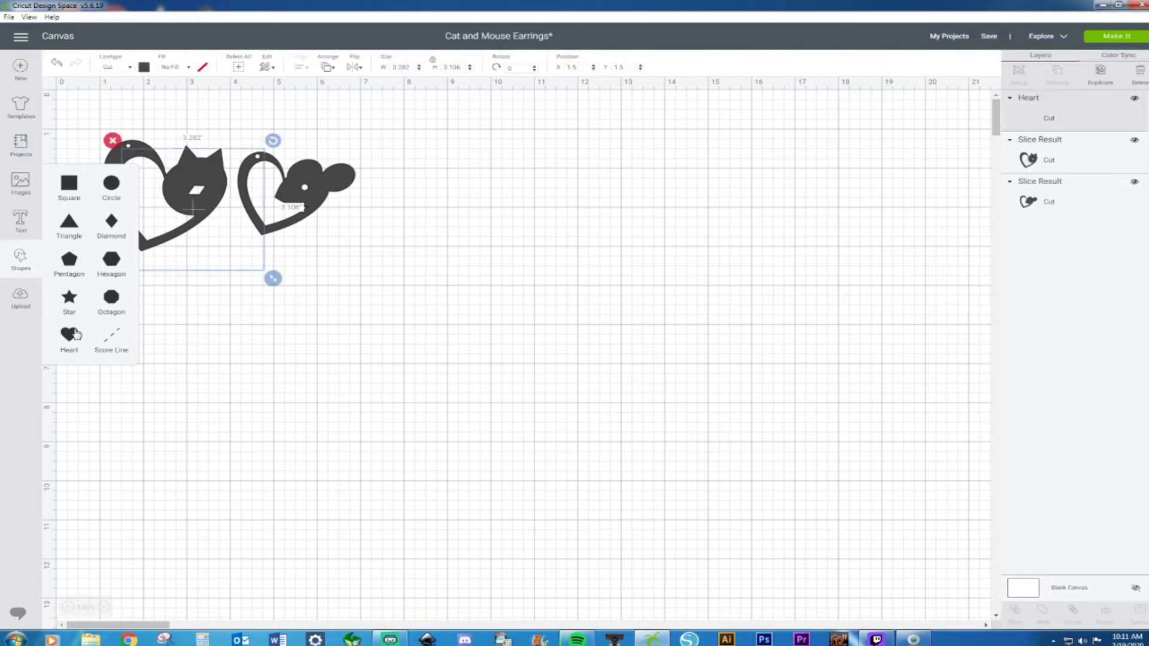
{"action": "left_click_drag", "start_coordinate": [233, 180], "coordinate": [513, 302]}
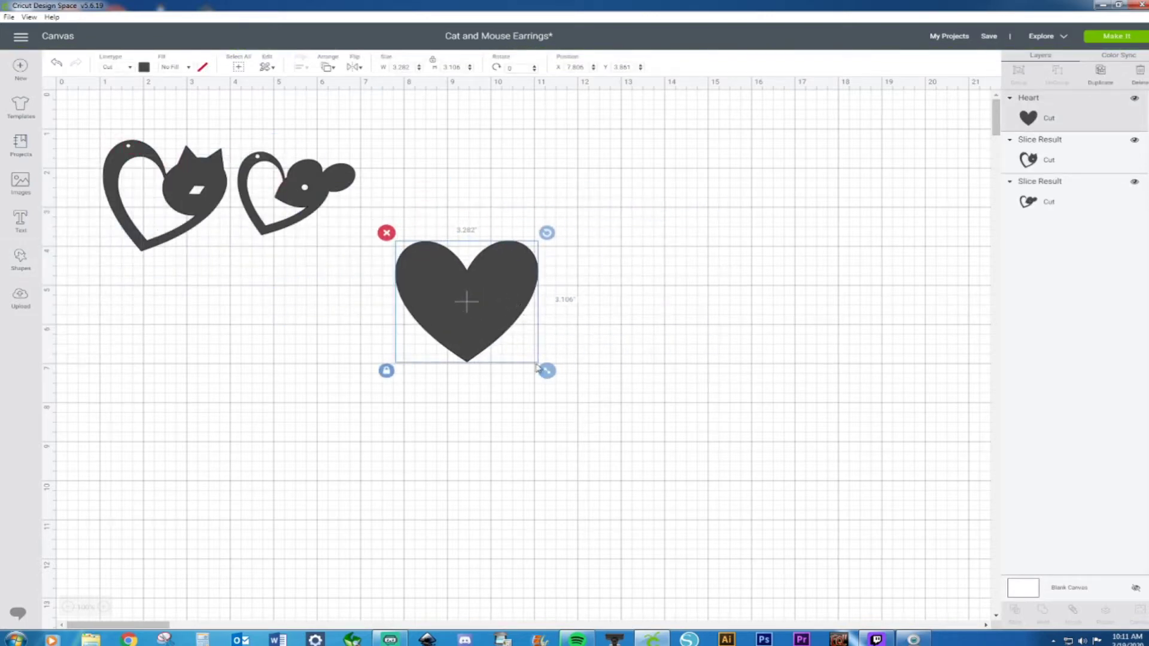
{"action": "left_click_drag", "start_coordinate": [546, 370], "coordinate": [732, 471]}
{"action": "left_click_drag", "start_coordinate": [557, 382], "coordinate": [564, 323]}
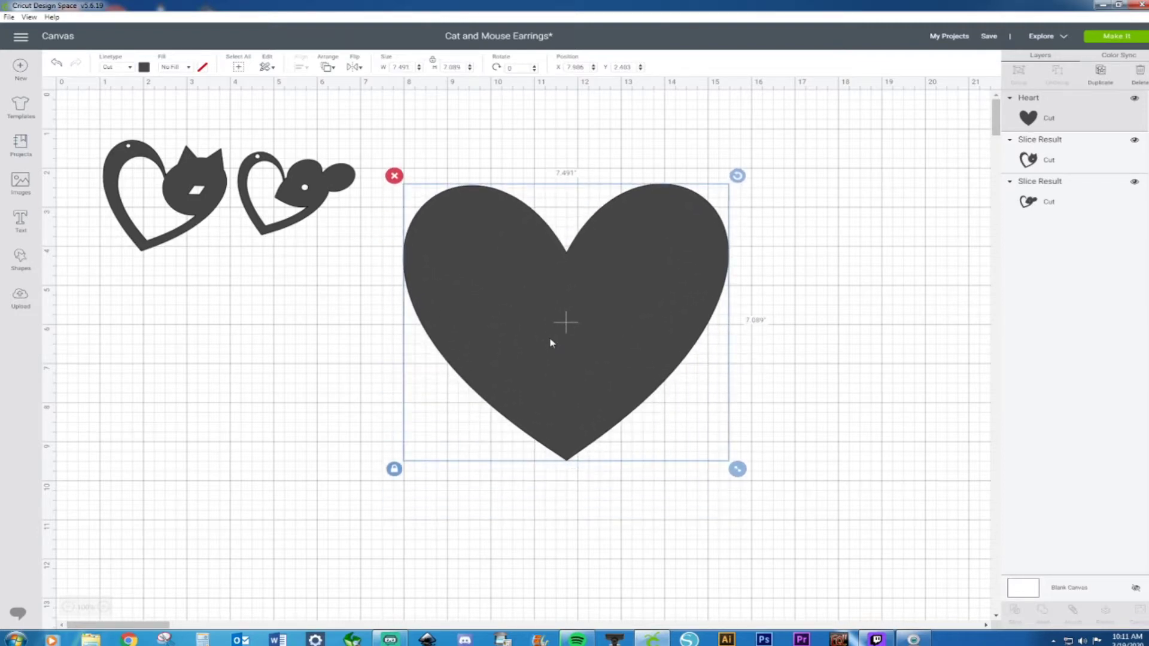
Duplicate the heart and fit the copy inside the original, about 5.55 in wide and rotated about 3.5°
{"action": "key", "text": "ctrl+d"}
{"action": "left_click_drag", "start_coordinate": [770, 490], "coordinate": [711, 442]}
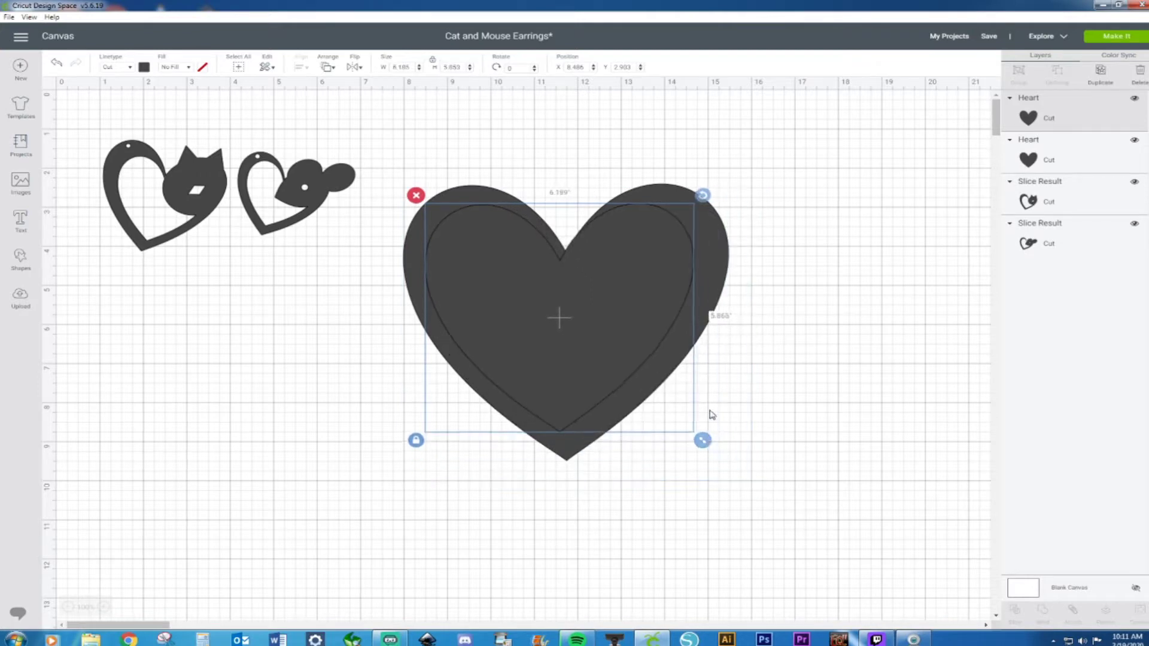
{"action": "left_click_drag", "start_coordinate": [707, 200], "coordinate": [722, 225]}
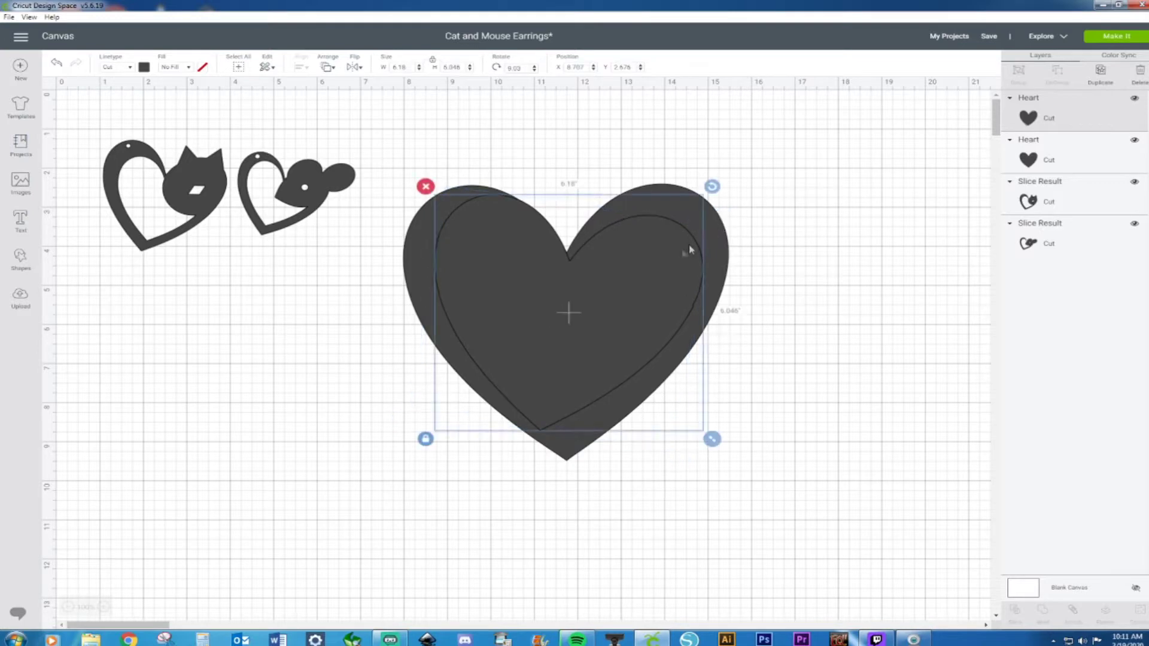
{"action": "mouse_move", "coordinate": [666, 270]}
{"action": "left_mouse_down"}
{"action": "mouse_move", "coordinate": [693, 266]}
{"action": "mouse_move", "coordinate": [675, 284]}
{"action": "left_mouse_up"}
{"action": "left_click_drag", "start_coordinate": [719, 452], "coordinate": [689, 427]}
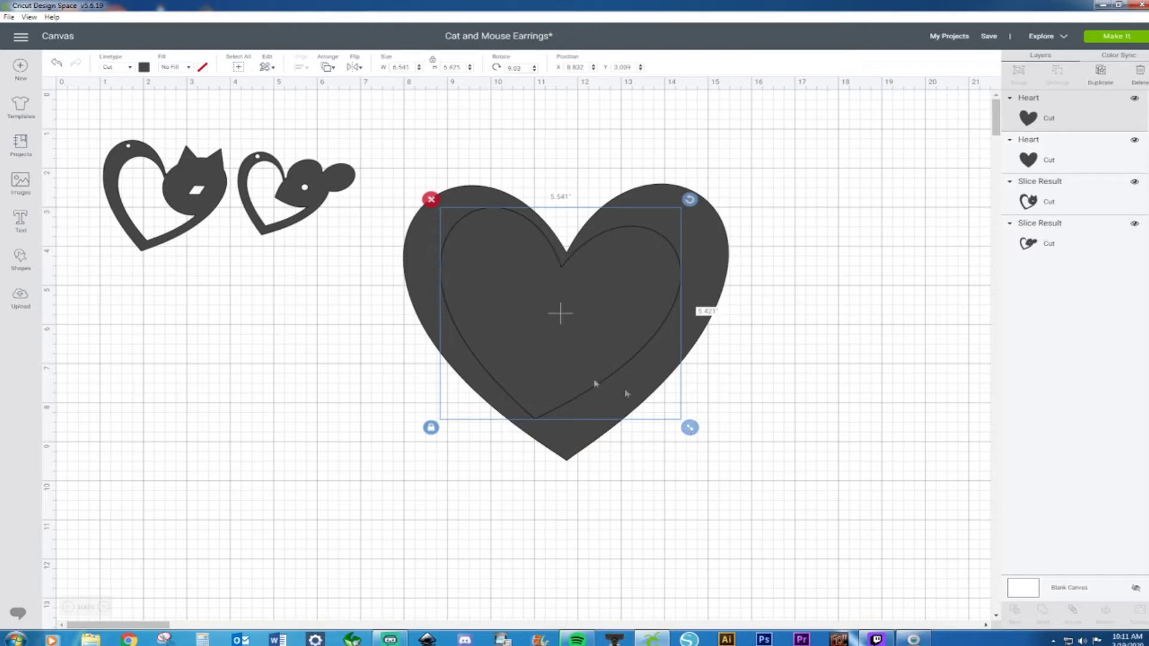
{"action": "left_click_drag", "start_coordinate": [586, 381], "coordinate": [605, 389]}
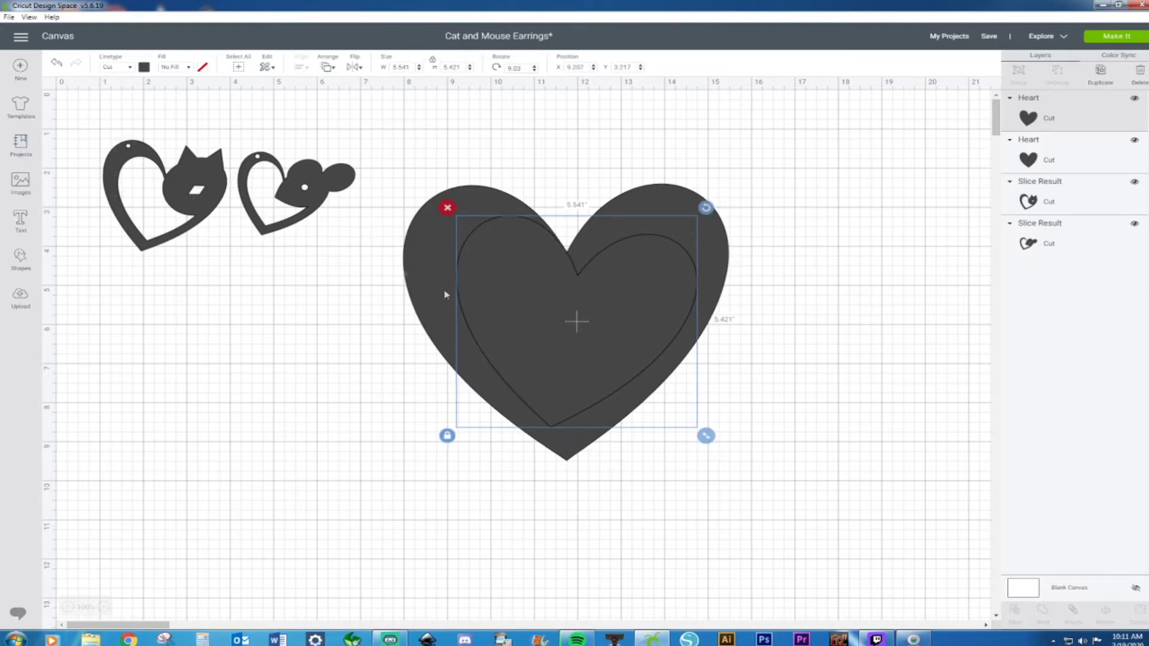
{"action": "mouse_move", "coordinate": [703, 211]}
{"action": "left_mouse_down"}
{"action": "mouse_move", "coordinate": [687, 204]}
{"action": "mouse_move", "coordinate": [700, 208]}
{"action": "left_mouse_up"}
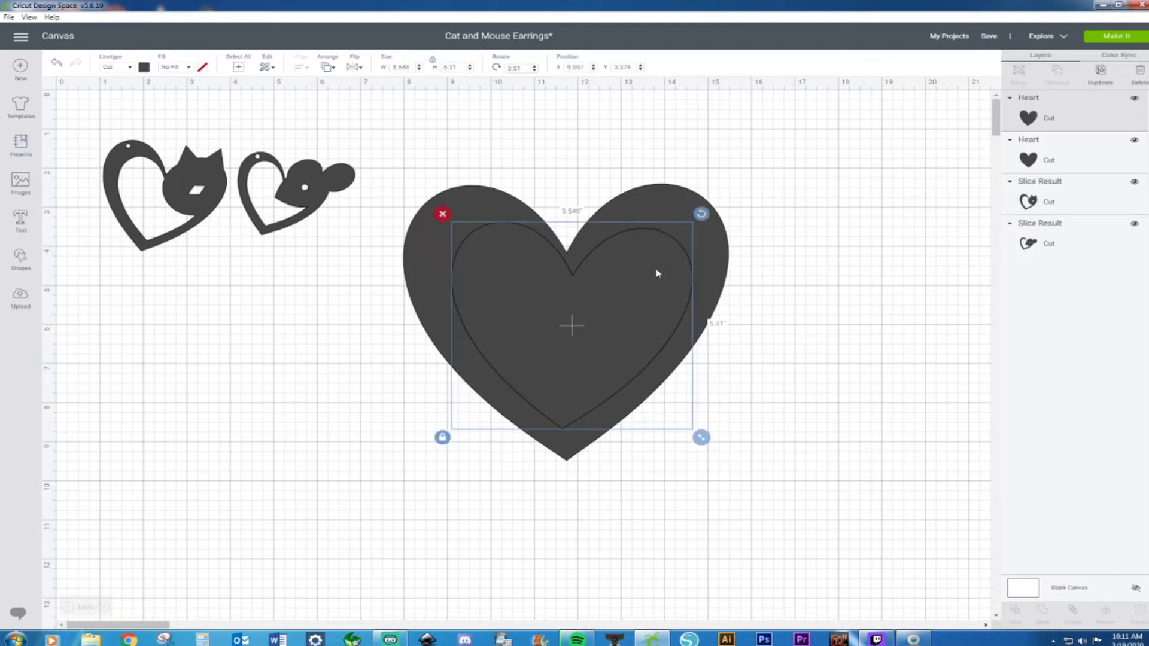
{"action": "left_click_drag", "start_coordinate": [602, 320], "coordinate": [602, 326]}
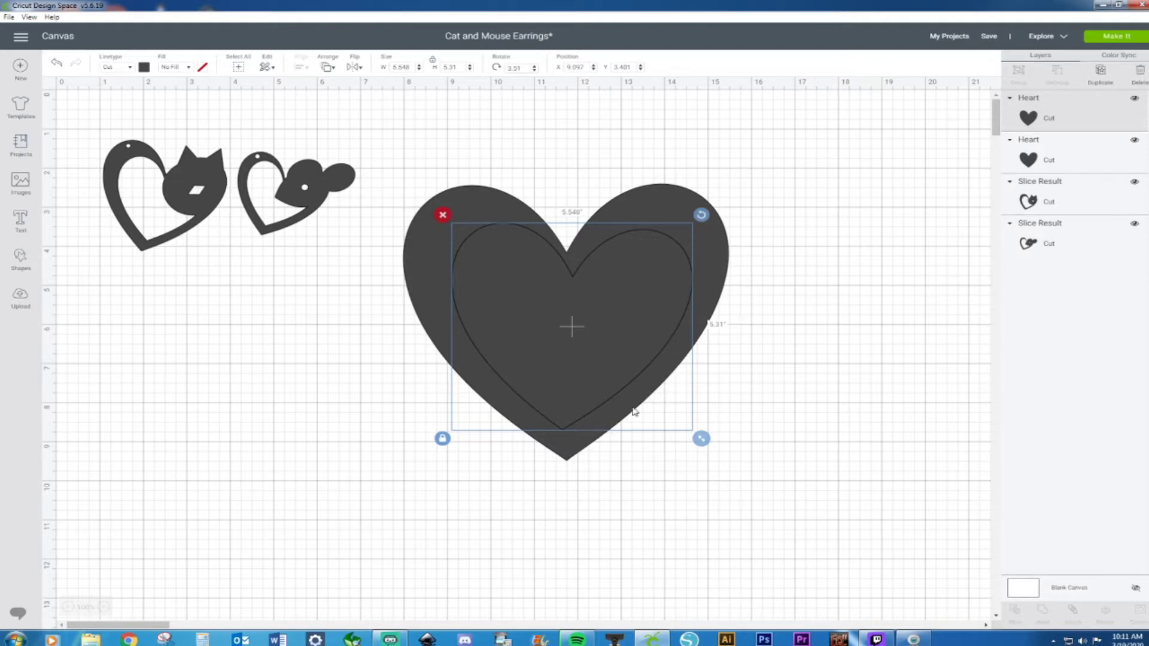
Slice the two overlapping hearts and delete both inner heart pieces to leave an open heart frame
{"action": "left_click_drag", "start_coordinate": [785, 190], "coordinate": [518, 348]}
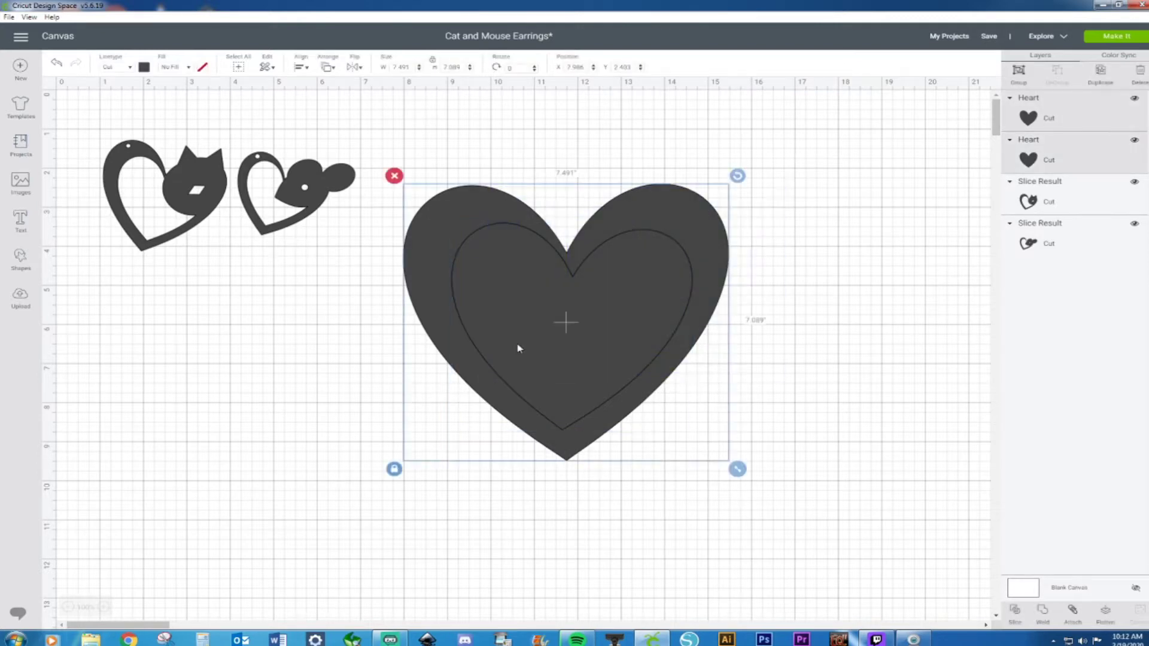
{"action": "right_click", "coordinate": [519, 349]}
{"action": "left_click", "coordinate": [563, 570]}
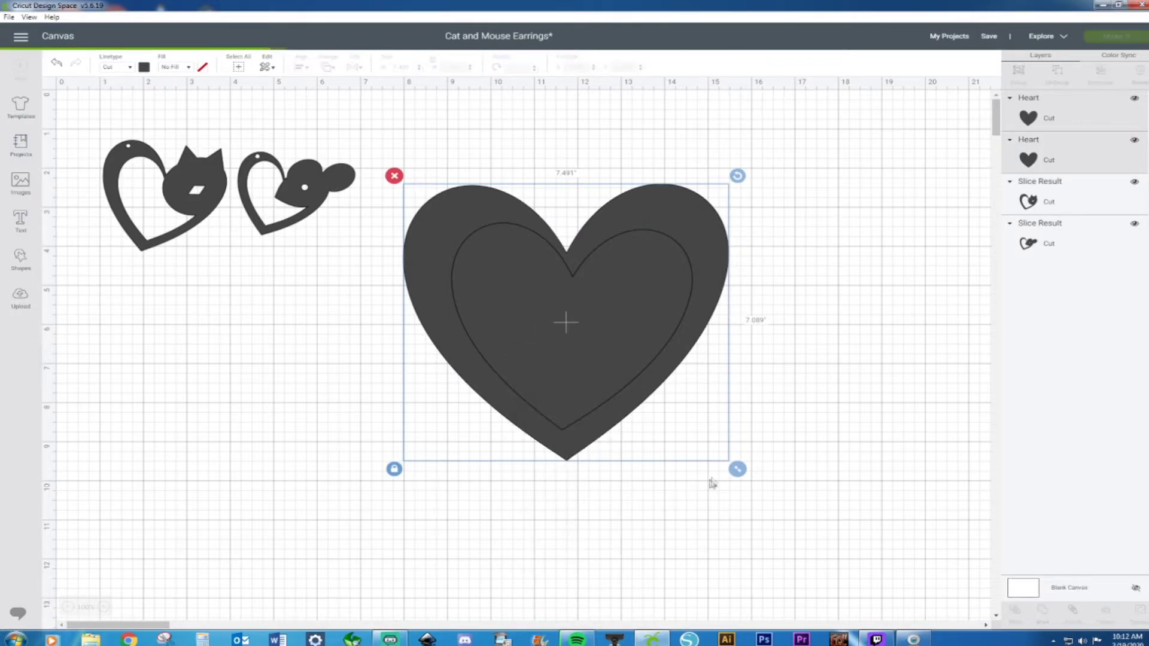
{"action": "left_click", "coordinate": [568, 353]}
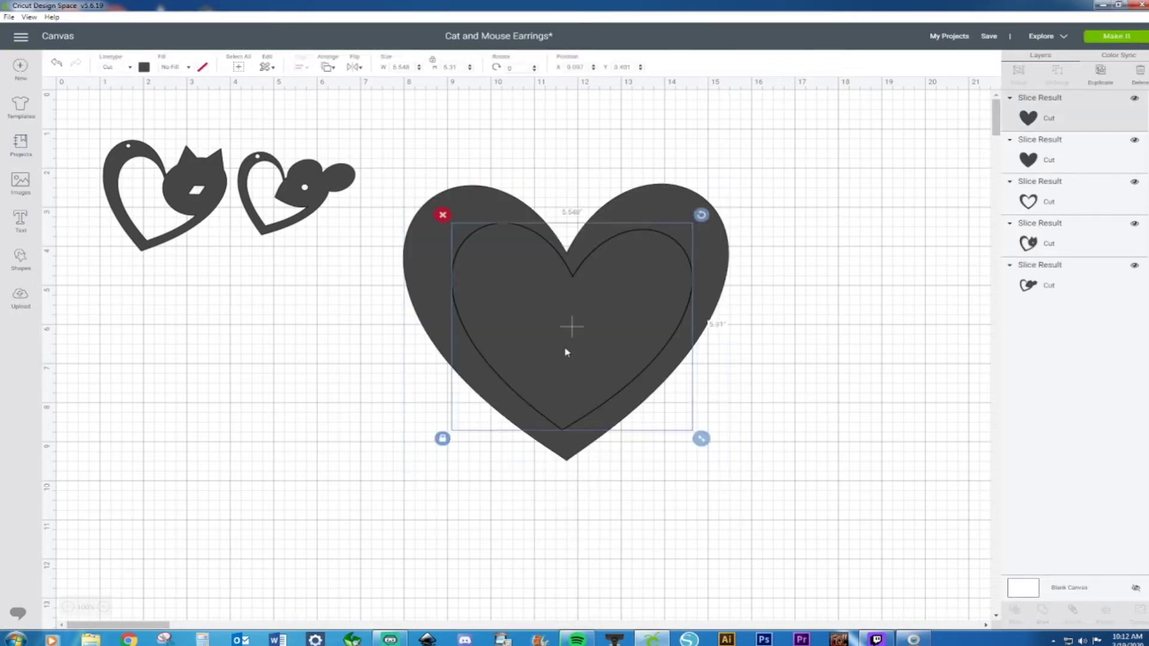
{"action": "key", "text": "Delete"}
{"action": "left_click", "coordinate": [564, 348]}
{"action": "key", "text": "Delete"}
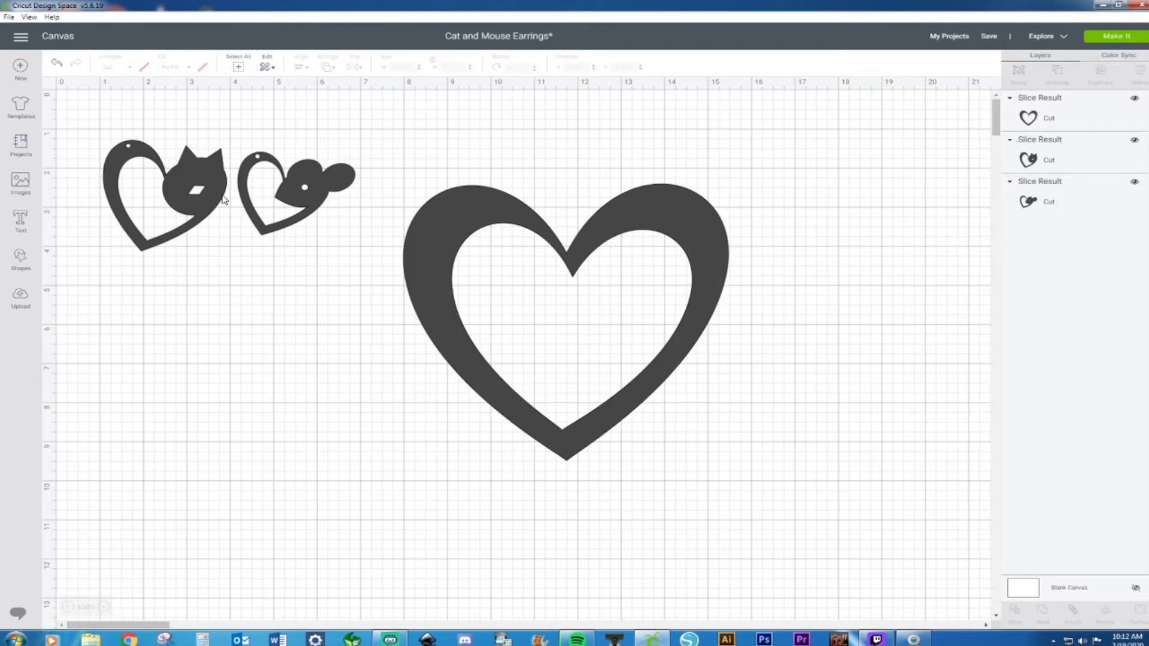
Add a circle about 5.92 in wide and place it over the heart frame's right lobe
{"action": "left_click", "coordinate": [21, 258]}
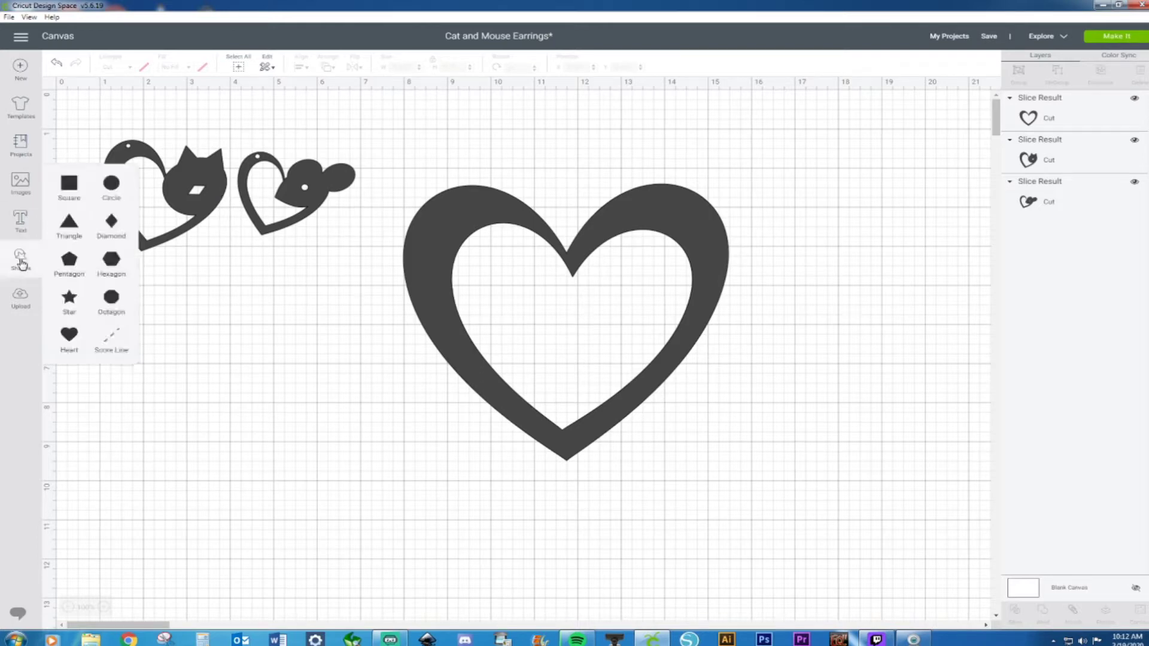
{"action": "left_click", "coordinate": [128, 183]}
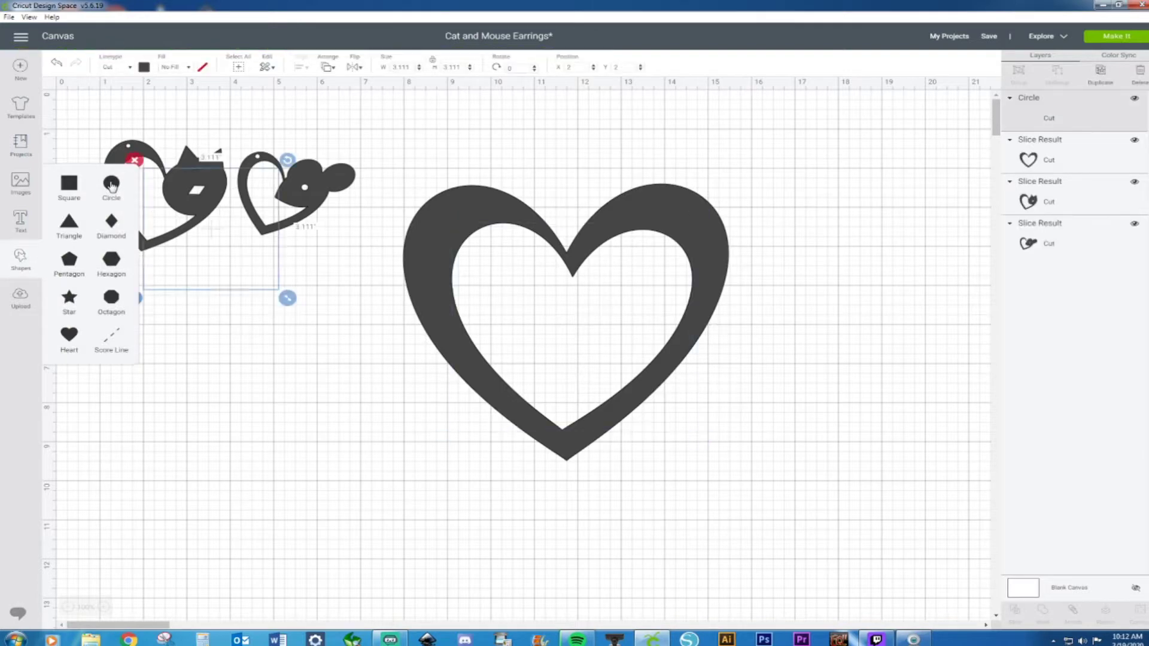
{"action": "left_click_drag", "start_coordinate": [263, 257], "coordinate": [276, 304]}
{"action": "left_click_drag", "start_coordinate": [304, 346], "coordinate": [422, 453]}
{"action": "left_click_drag", "start_coordinate": [359, 397], "coordinate": [724, 327]}
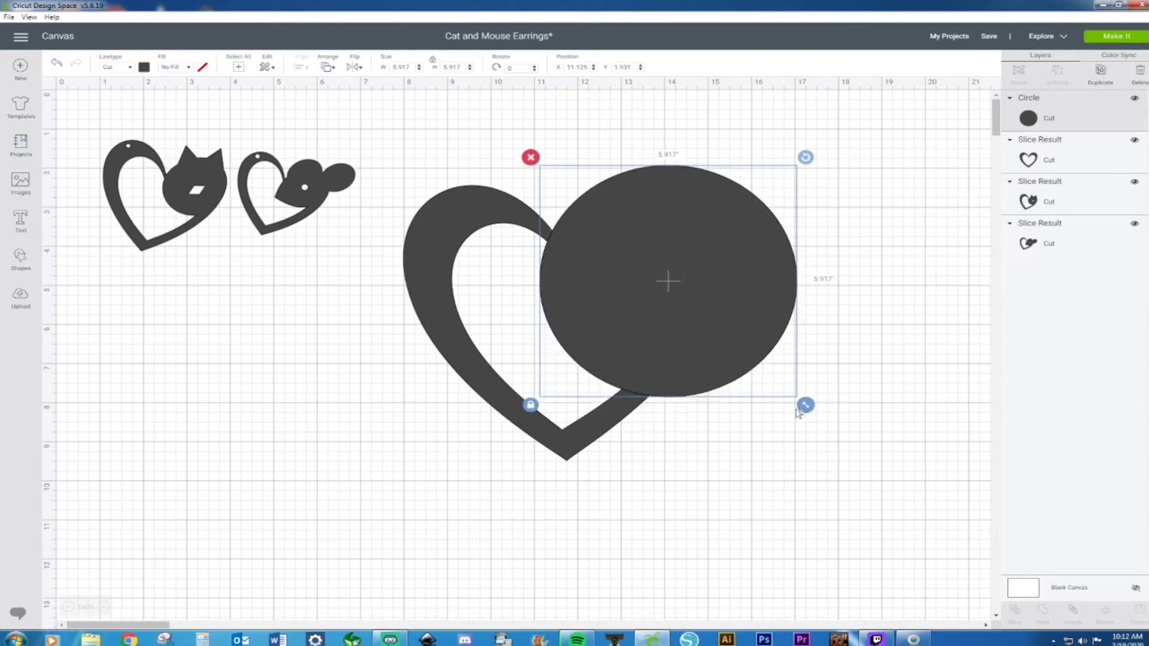
Shrink the circle to 4 in wide and fit it over the right lobe, touching the frame's centre notch
{"action": "left_click_drag", "start_coordinate": [803, 410], "coordinate": [754, 360]}
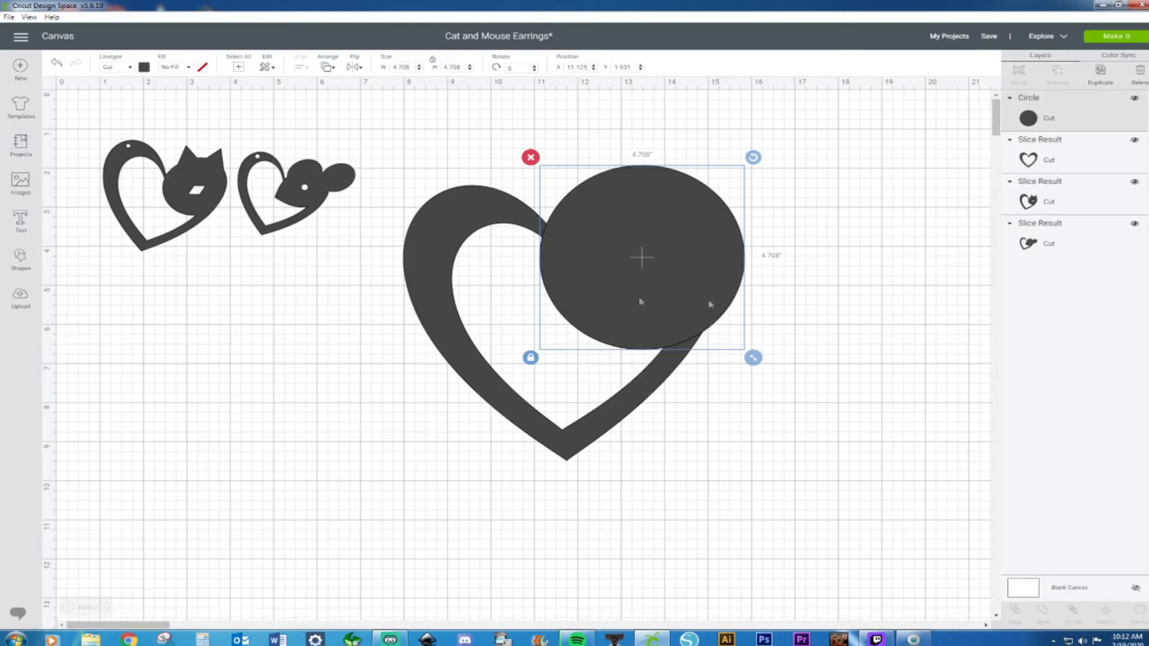
{"action": "left_click_drag", "start_coordinate": [704, 232], "coordinate": [700, 240]}
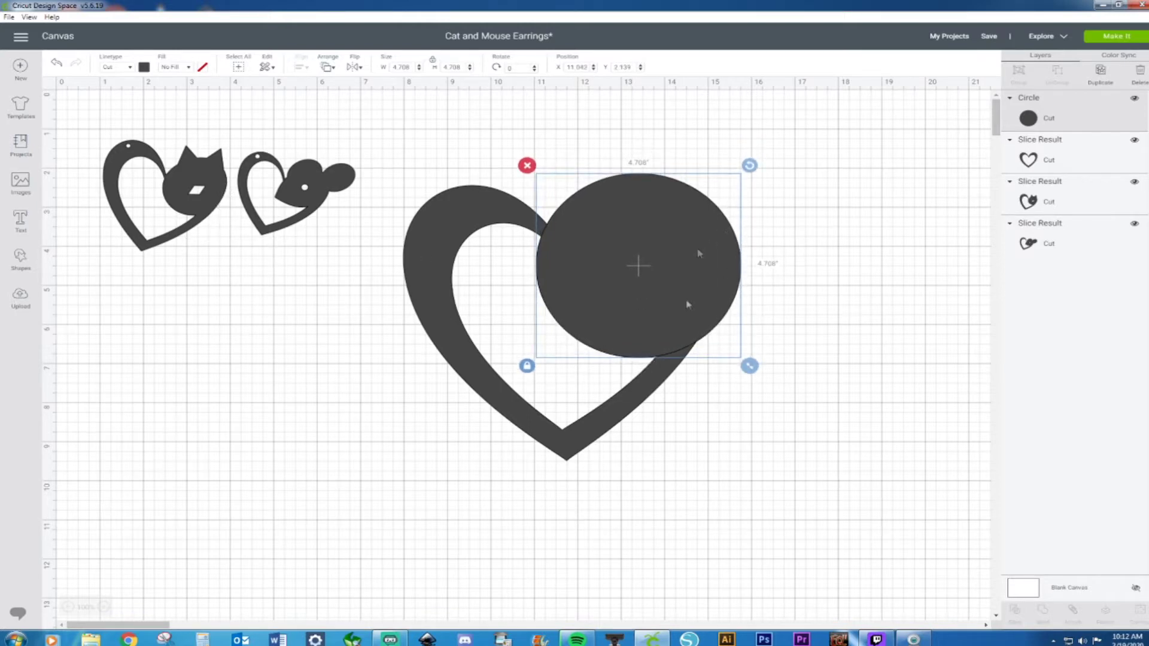
{"action": "mouse_move", "coordinate": [750, 365]}
{"action": "left_mouse_down"}
{"action": "mouse_move", "coordinate": [732, 349]}
{"action": "mouse_move", "coordinate": [743, 356]}
{"action": "left_mouse_up"}
{"action": "left_click_drag", "start_coordinate": [680, 279], "coordinate": [694, 277]}
{"action": "left_click_drag", "start_coordinate": [766, 354], "coordinate": [753, 355]}
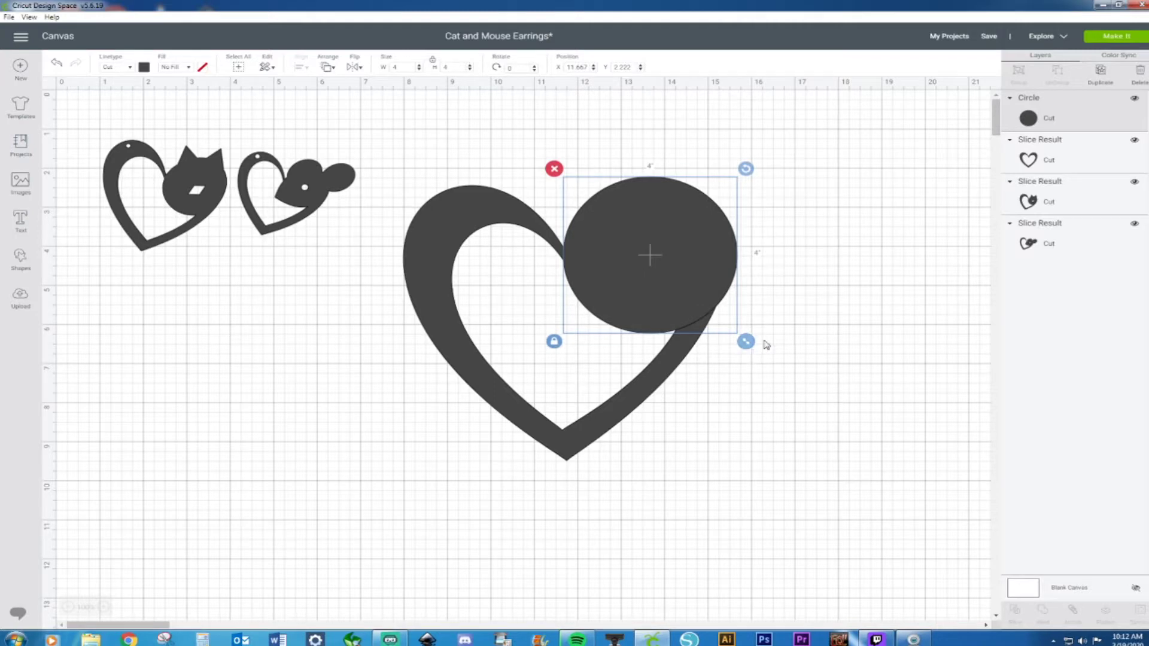
{"action": "left_click", "coordinate": [853, 279]}
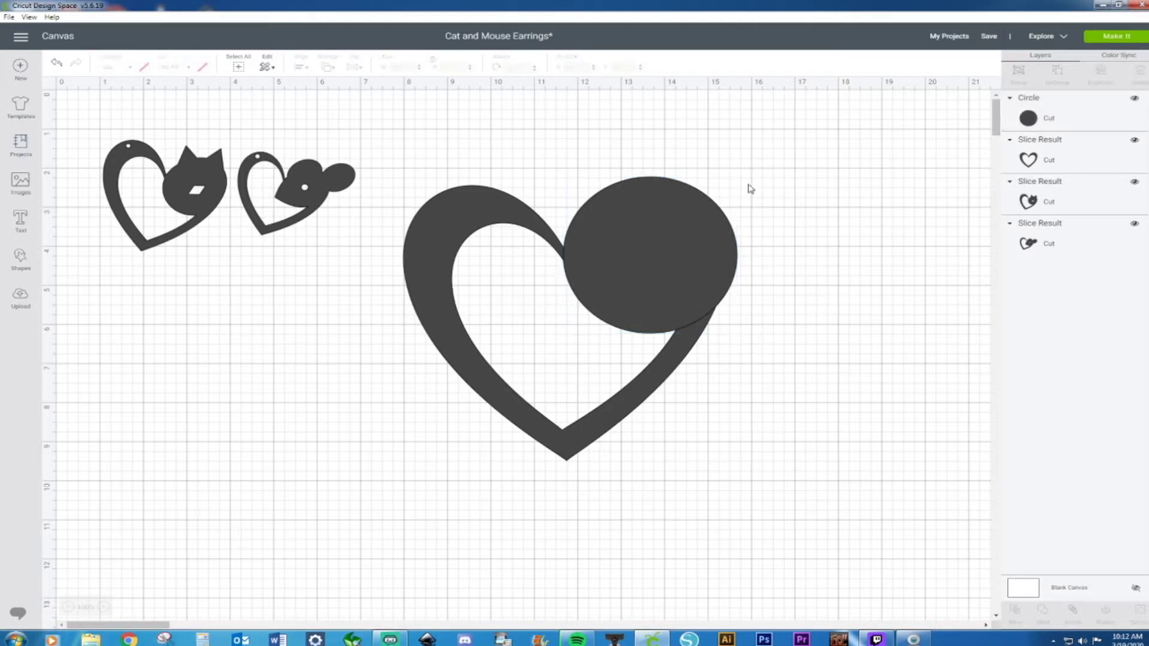
Try welding the circle to the heart frame, and undo the weld
{"action": "left_click_drag", "start_coordinate": [769, 178], "coordinate": [525, 467]}
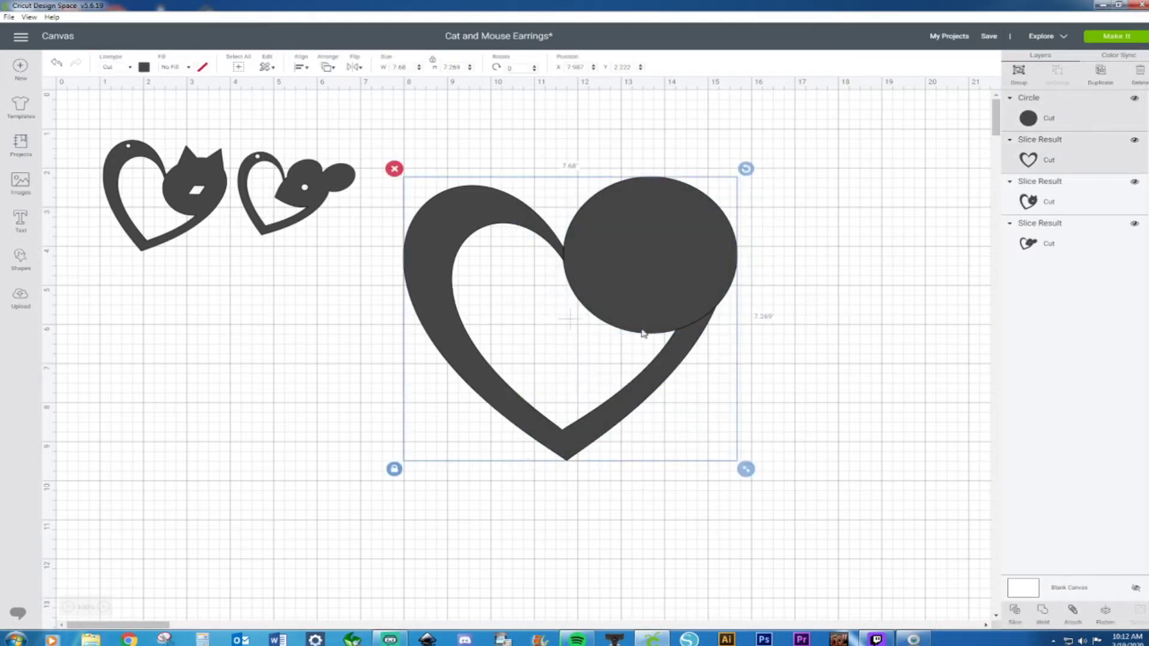
{"action": "right_click", "coordinate": [652, 294]}
{"action": "left_click", "coordinate": [675, 537]}
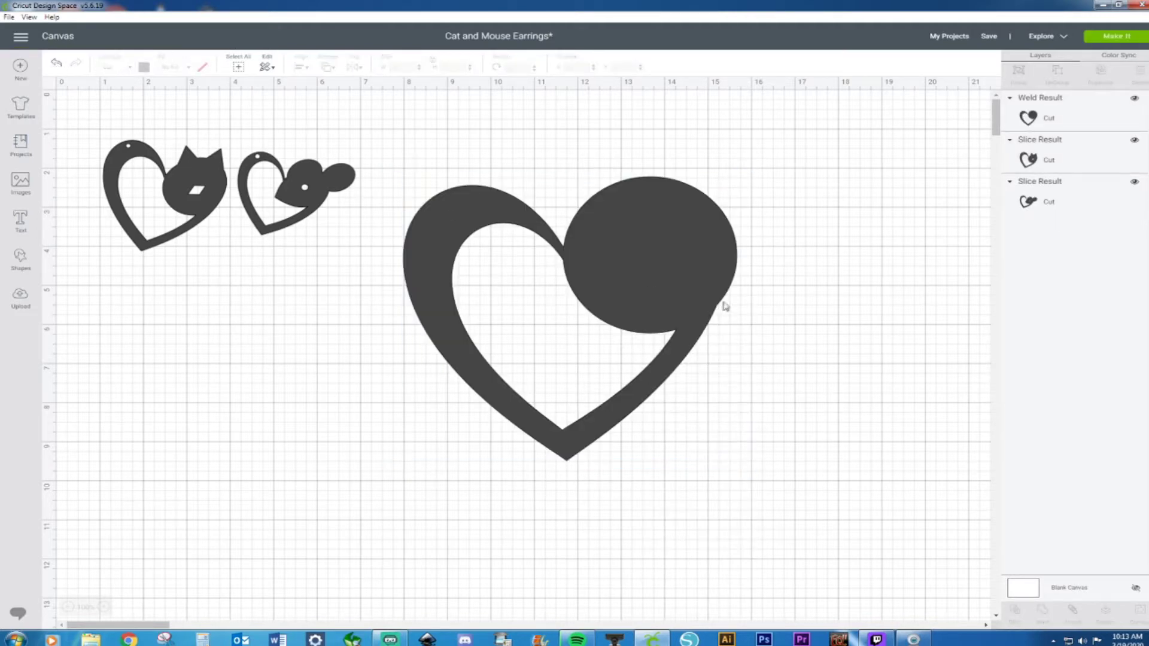
{"action": "left_click", "coordinate": [57, 62]}
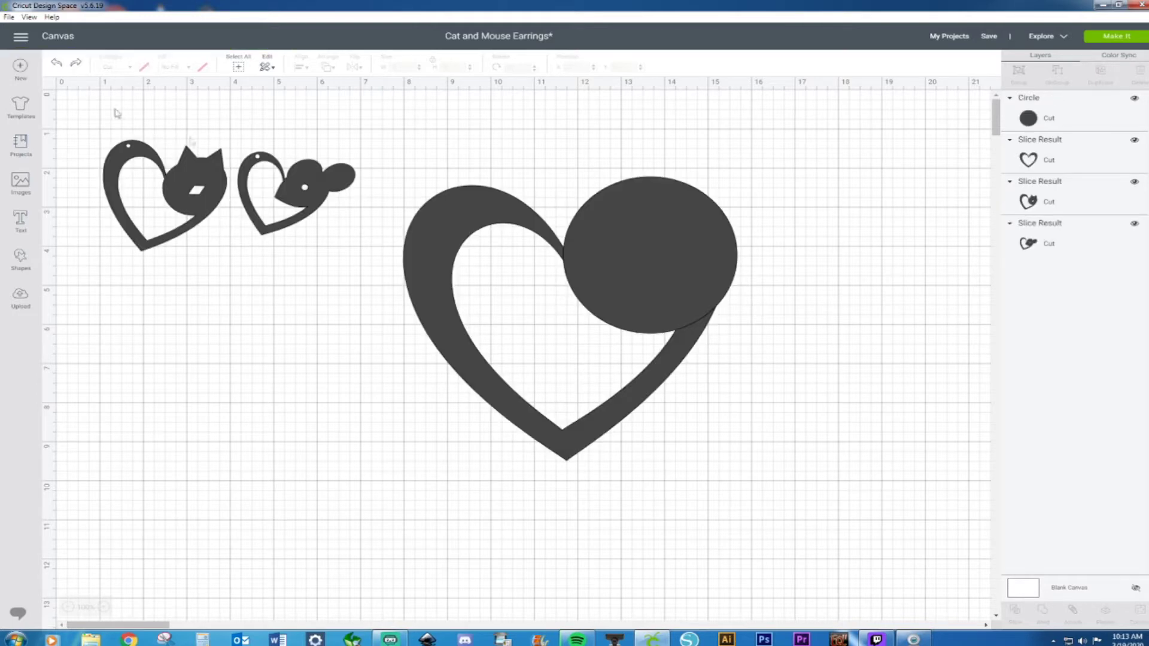
Move the circle inward to about X 11.43 in, Y 2.25 in, in line with the heart's outer edge
{"action": "left_click_drag", "start_coordinate": [690, 235], "coordinate": [679, 236]}
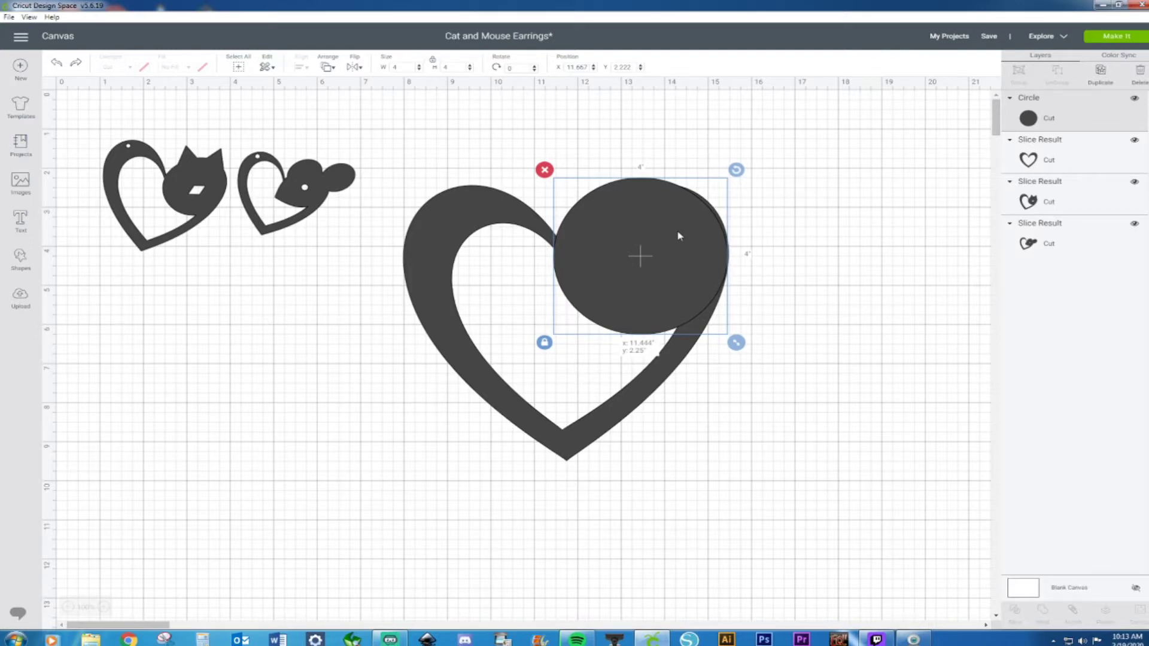
{"action": "left_click_drag", "start_coordinate": [679, 236], "coordinate": [677, 236]}
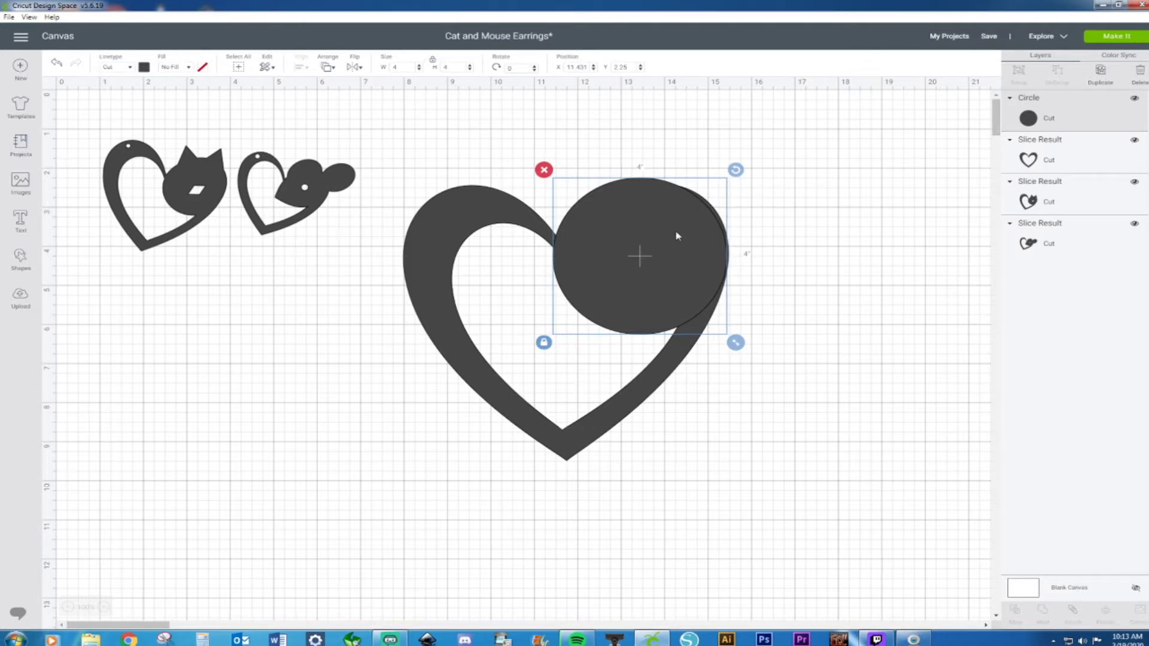
Try welding the shifted circle to the heart frame, and undo that weld
{"action": "left_click_drag", "start_coordinate": [871, 148], "coordinate": [468, 481]}
{"action": "right_click", "coordinate": [633, 282]}
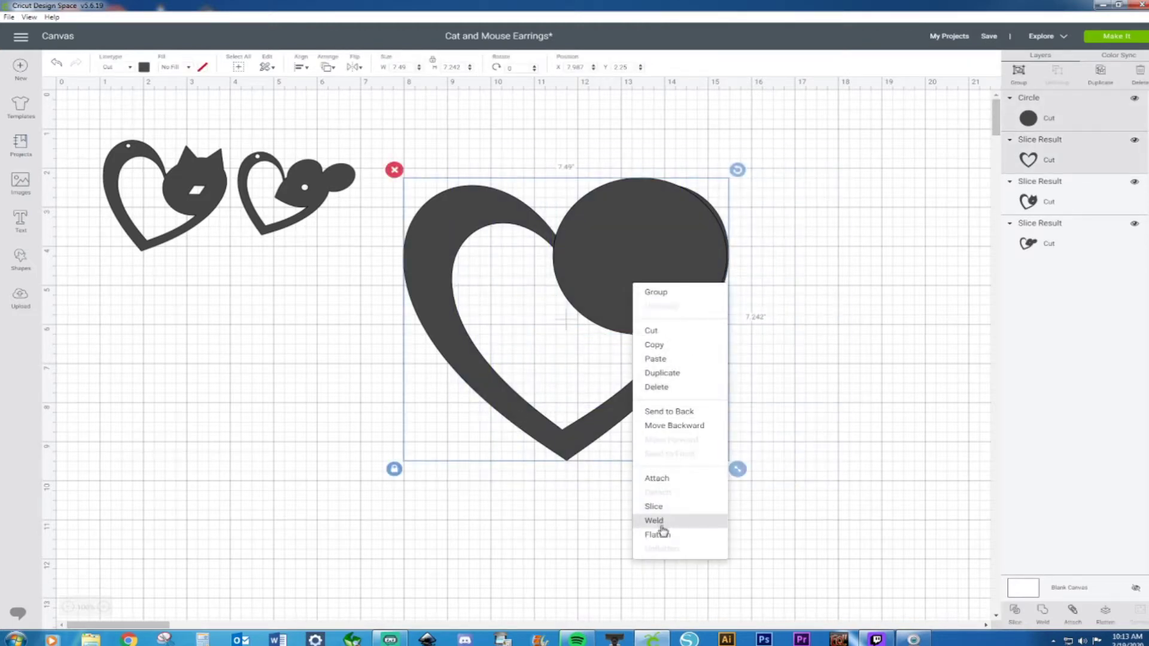
{"action": "left_click", "coordinate": [661, 527]}
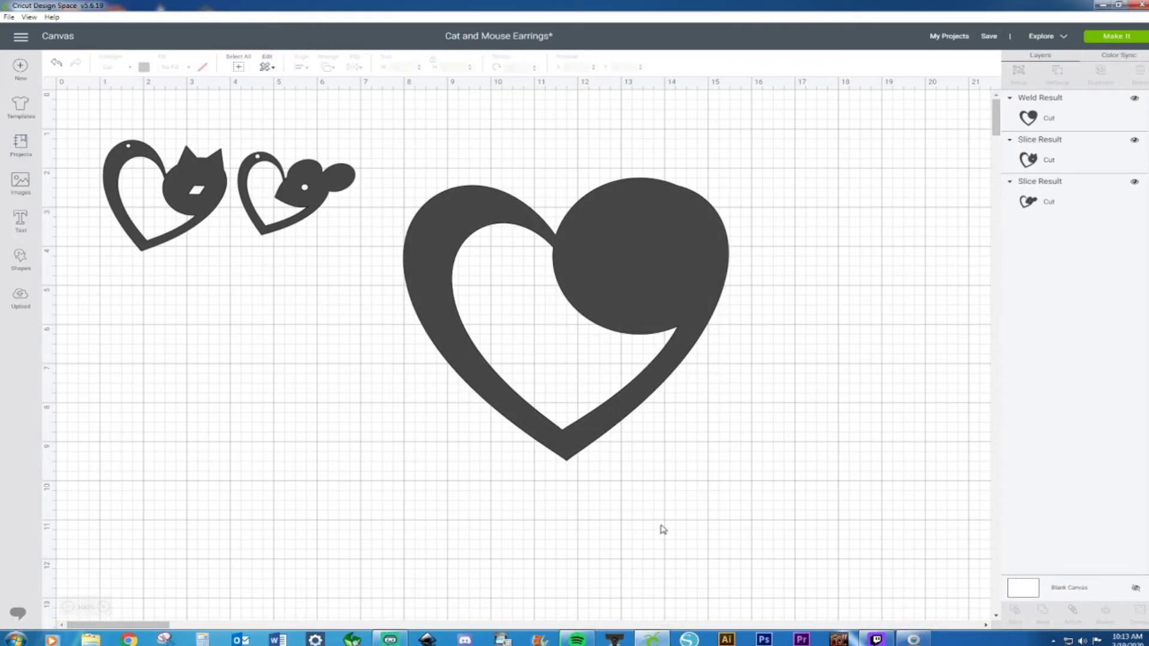
{"action": "left_click", "coordinate": [57, 62]}
Raise the circle slightly to about Y 2.14 in and weld it to the heart frame
{"action": "left_click", "coordinate": [605, 224]}
{"action": "left_click_drag", "start_coordinate": [631, 223], "coordinate": [630, 217]}
{"action": "left_click", "coordinate": [872, 185]}
{"action": "left_click_drag", "start_coordinate": [867, 177], "coordinate": [580, 323]}
{"action": "right_click", "coordinate": [585, 317]}
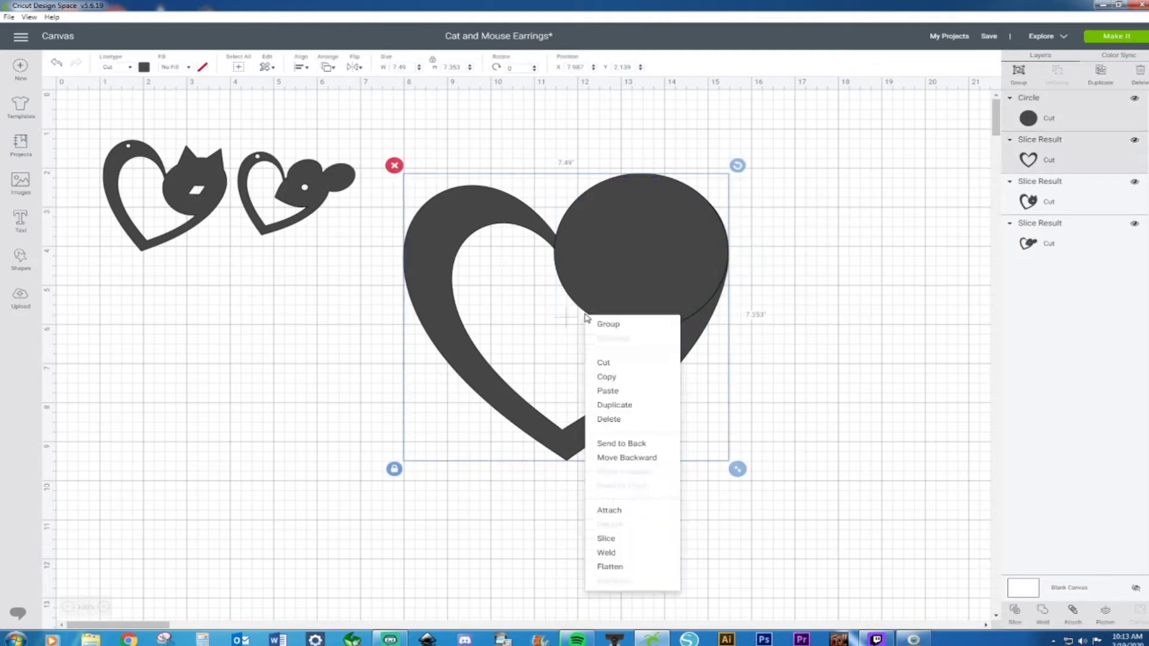
{"action": "left_click", "coordinate": [606, 553]}
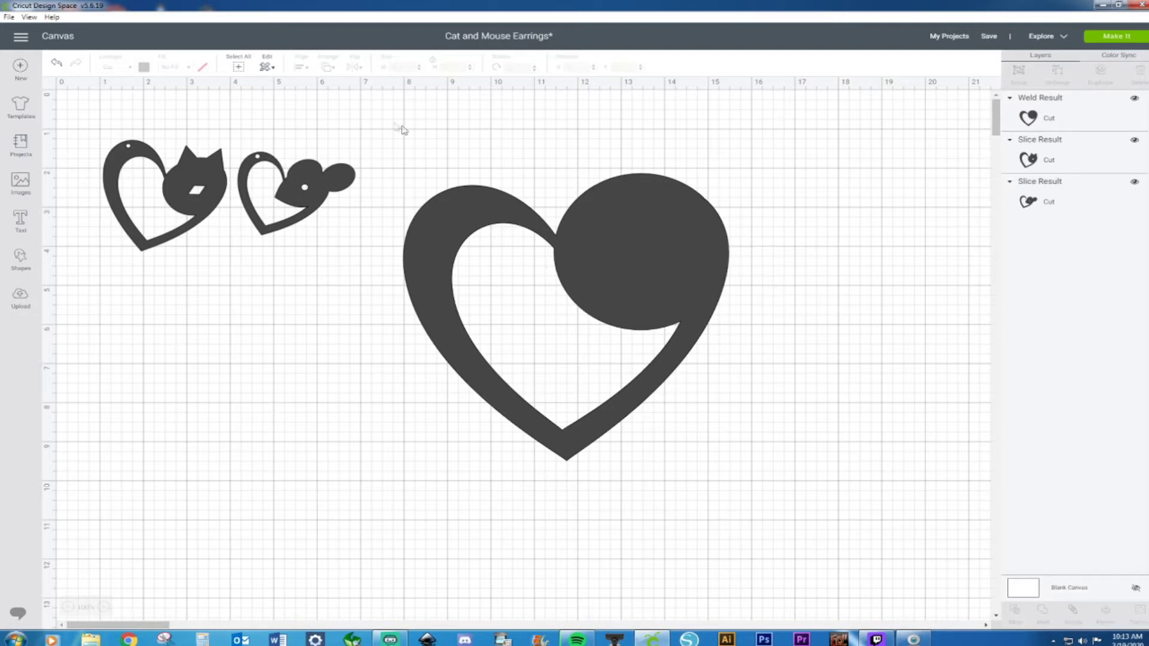
Add a triangle, scale it to about 1.3 in, and tilt it onto the upper left of the circular head as an ear
{"action": "left_click", "coordinate": [19, 264]}
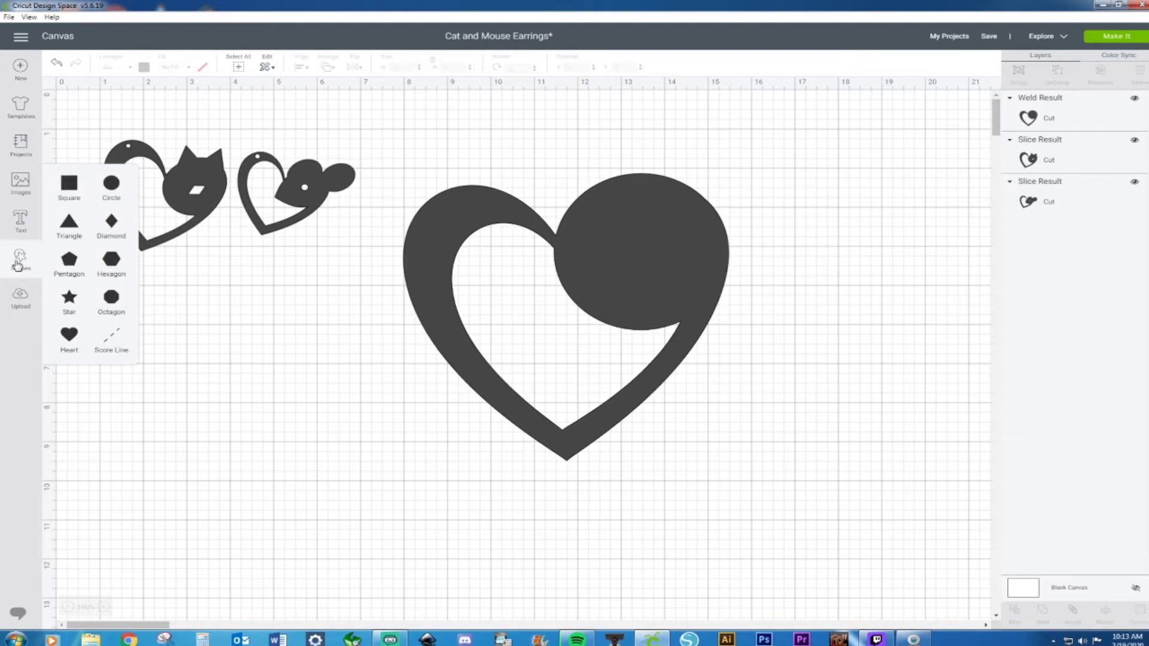
{"action": "left_click", "coordinate": [69, 225]}
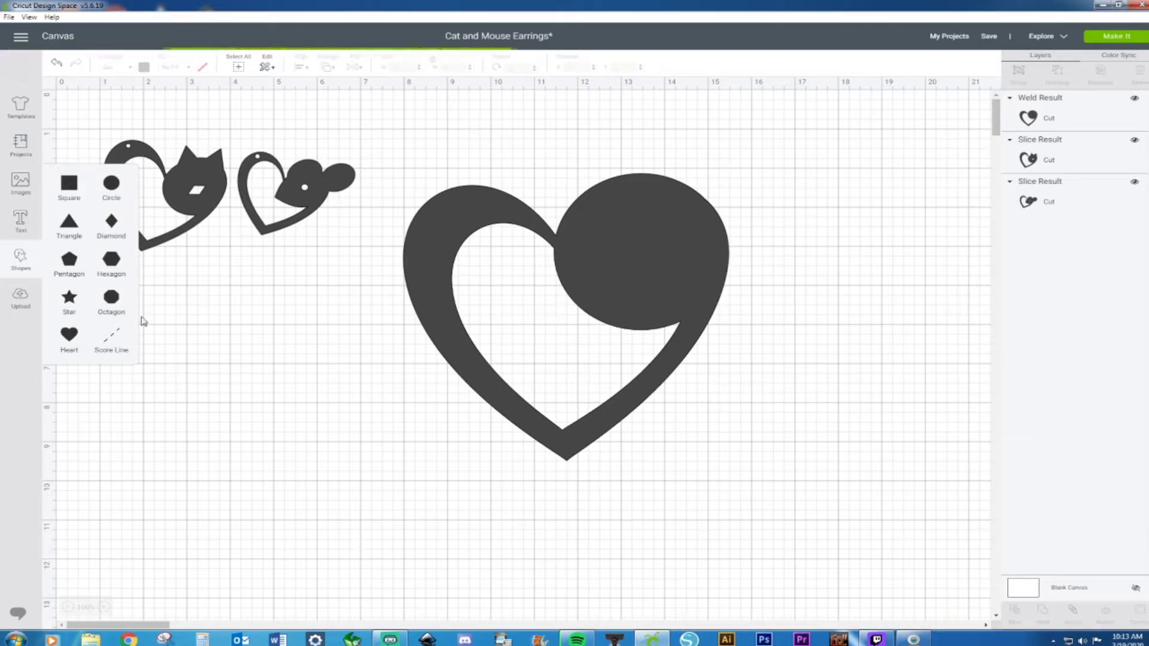
{"action": "left_click_drag", "start_coordinate": [239, 269], "coordinate": [307, 355]}
{"action": "left_click_drag", "start_coordinate": [392, 410], "coordinate": [316, 367]}
{"action": "left_click_drag", "start_coordinate": [267, 323], "coordinate": [621, 191]}
{"action": "left_click_drag", "start_coordinate": [667, 133], "coordinate": [658, 124]}
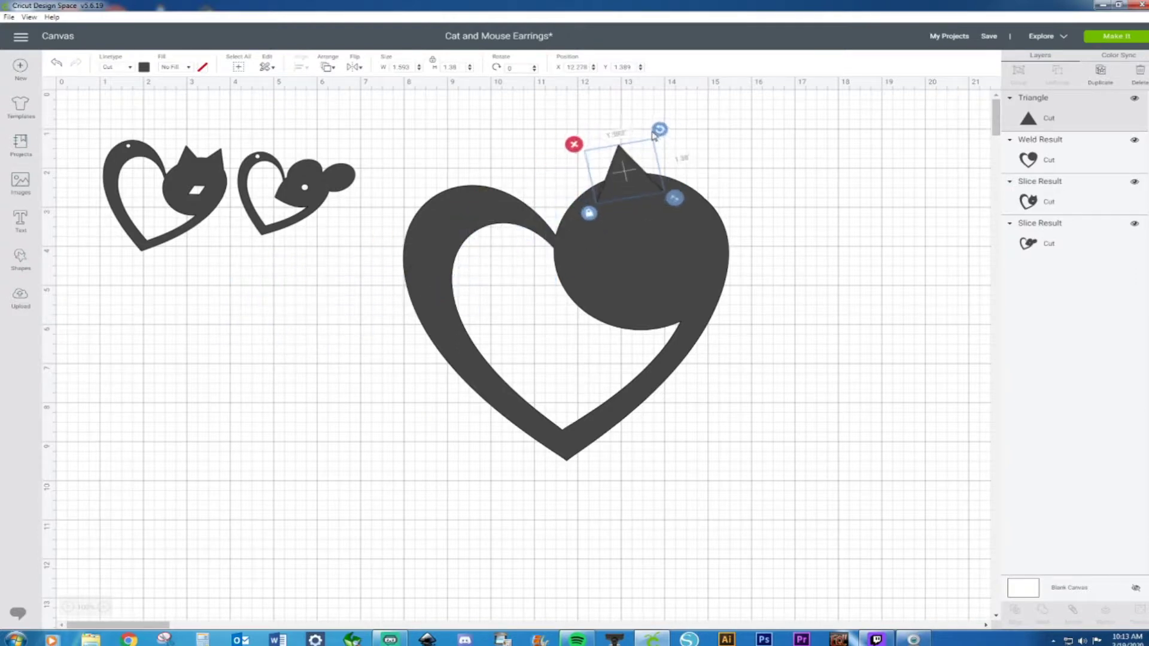
{"action": "left_click_drag", "start_coordinate": [635, 182], "coordinate": [605, 196]}
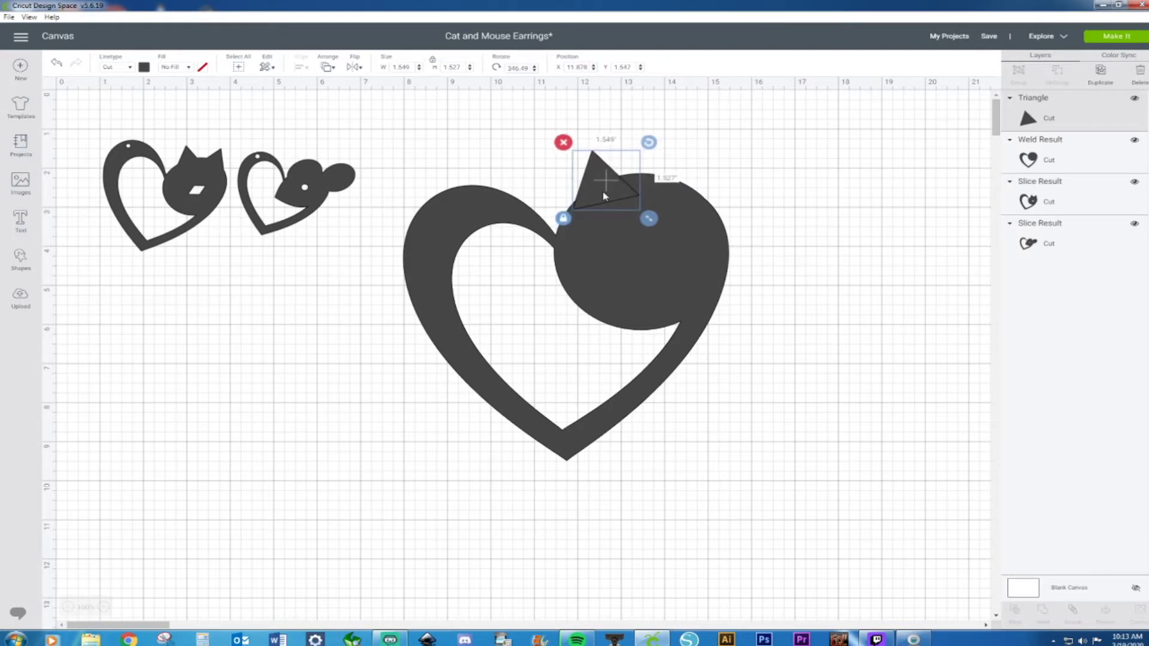
{"action": "left_click_drag", "start_coordinate": [649, 218], "coordinate": [638, 209]}
Duplicate the ear triangle, angle the copy onto the head's upper right as the second ear, and adjust the first ear to match
{"action": "left_click_drag", "start_coordinate": [640, 139], "coordinate": [697, 198]}
{"action": "key", "text": "ctrl+d"}
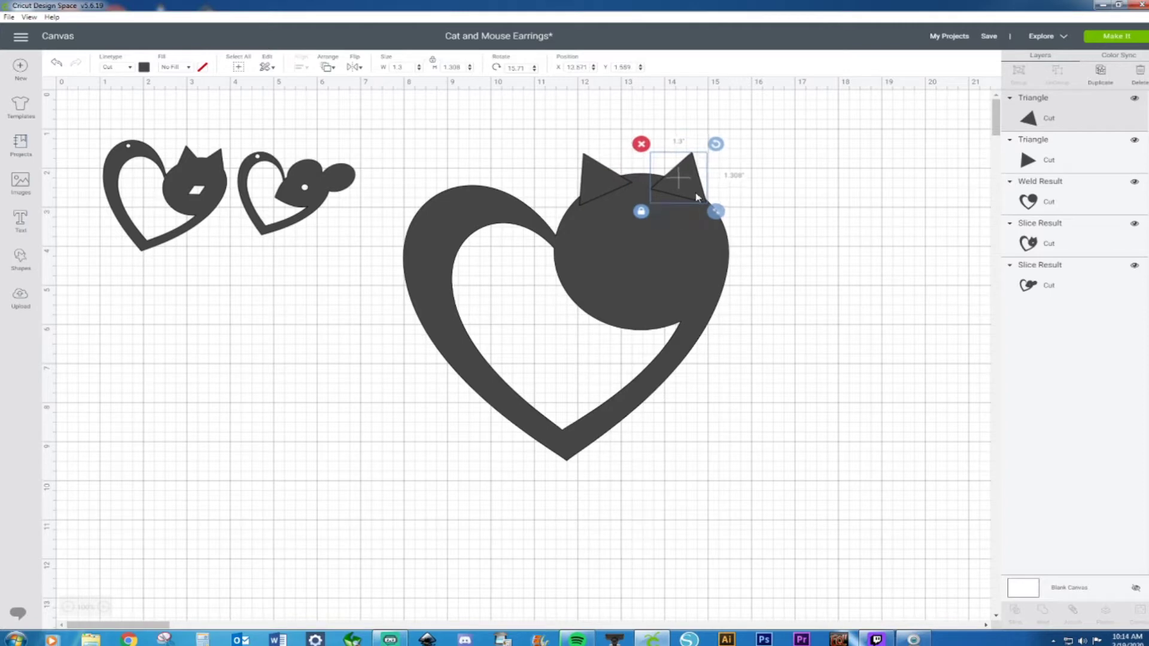
{"action": "left_click_drag", "start_coordinate": [712, 146], "coordinate": [702, 178]}
{"action": "left_click", "coordinate": [607, 180]}
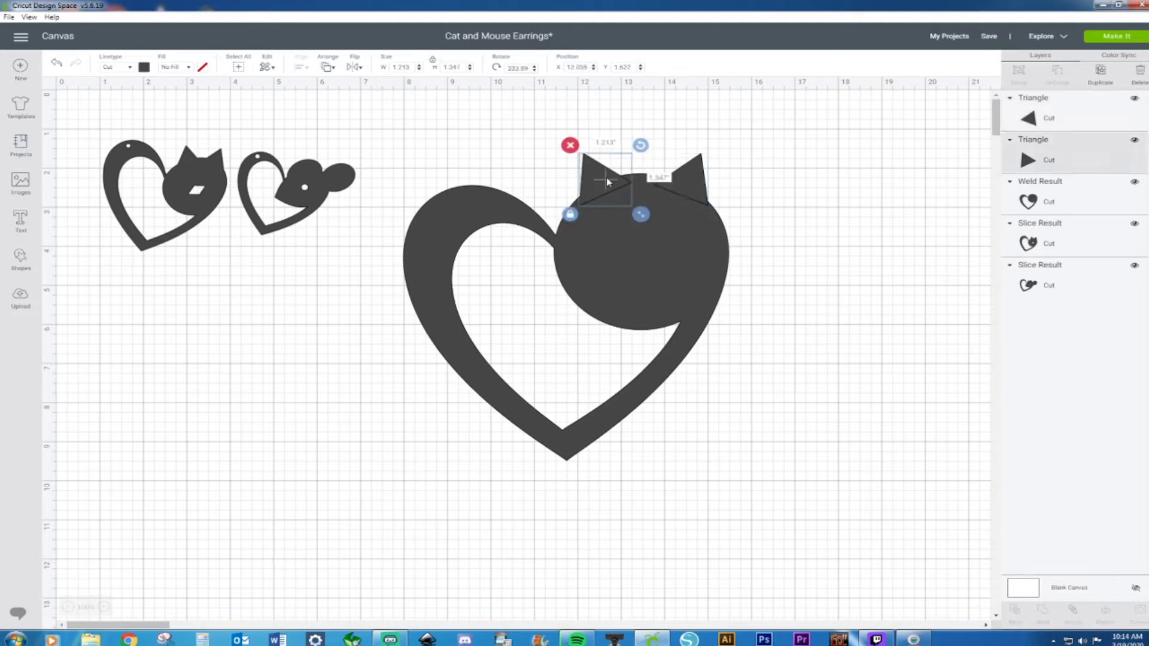
{"action": "left_click_drag", "start_coordinate": [641, 145], "coordinate": [598, 187]}
{"action": "left_click", "coordinate": [782, 181]}
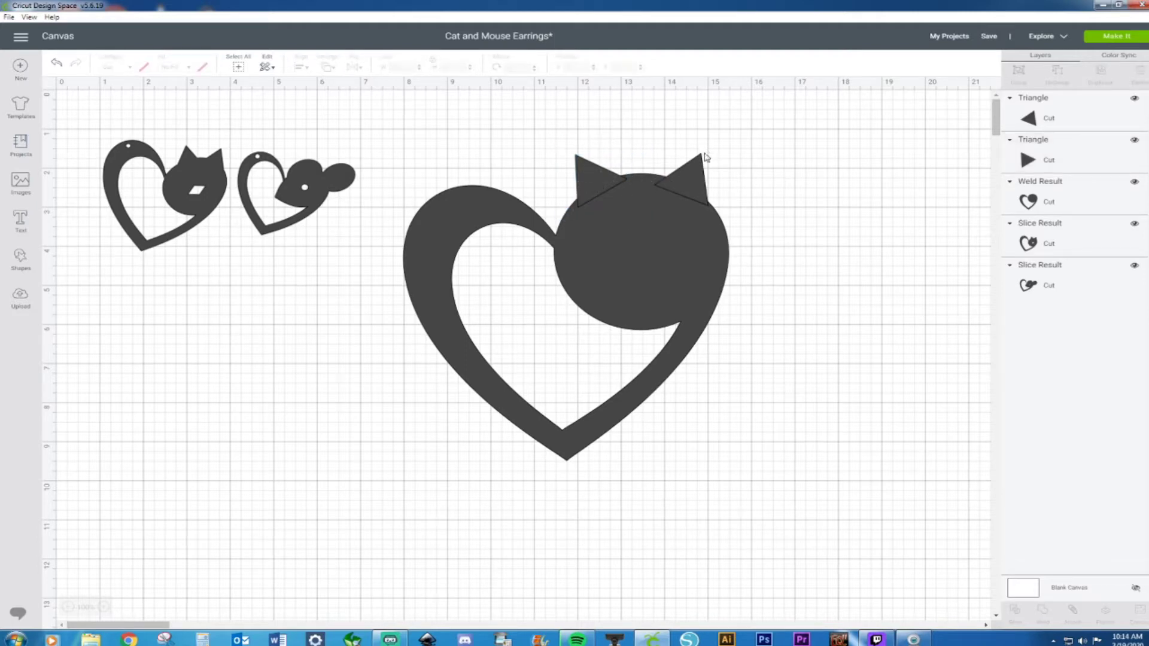
Weld both ear triangles to the heart and head shape
{"action": "left_click_drag", "start_coordinate": [790, 153], "coordinate": [467, 371]}
{"action": "right_click", "coordinate": [654, 260]}
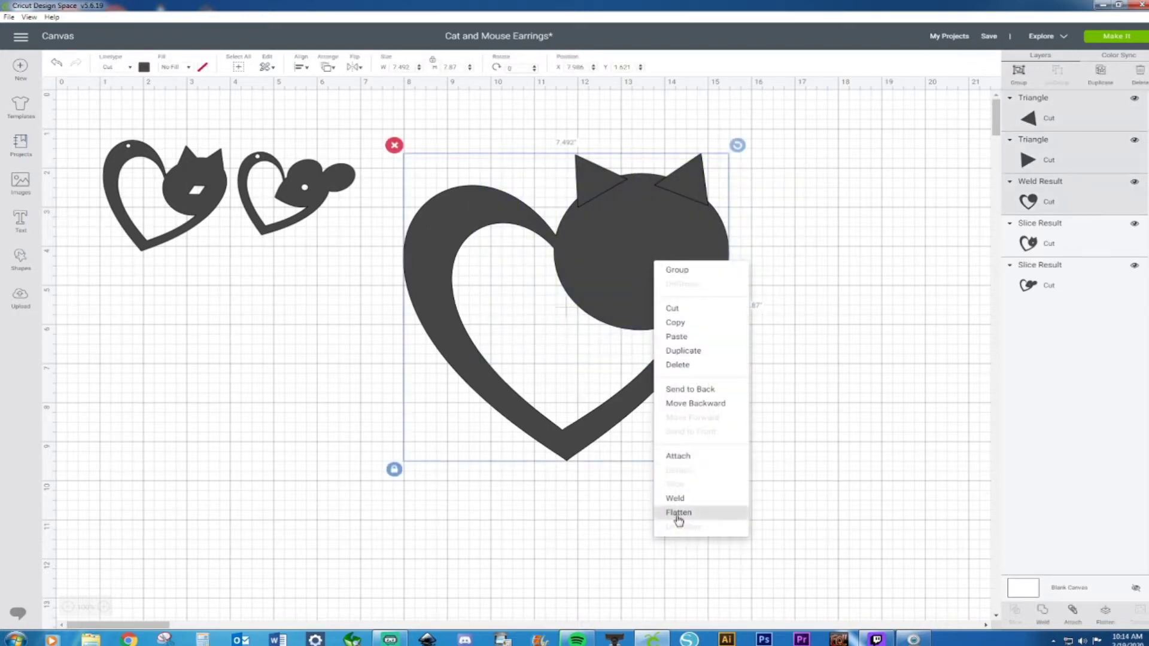
{"action": "left_click", "coordinate": [677, 500]}
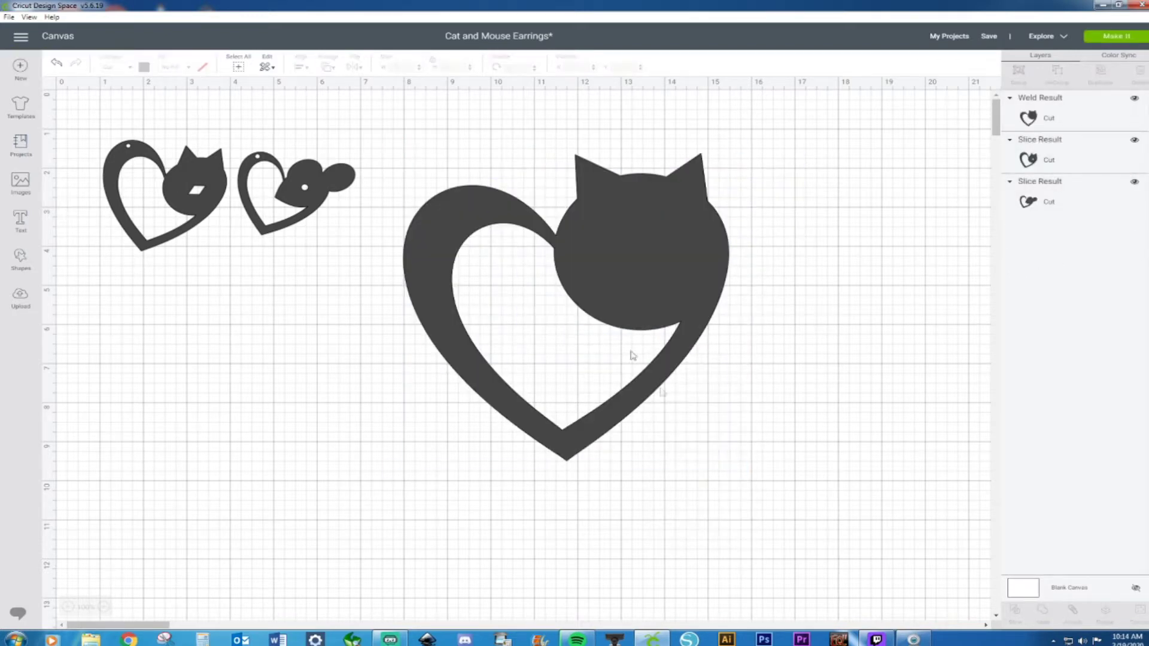
Add a diamond and a circle, and set the circle aside below the existing cat and mouse designs
{"action": "left_click", "coordinate": [21, 257]}
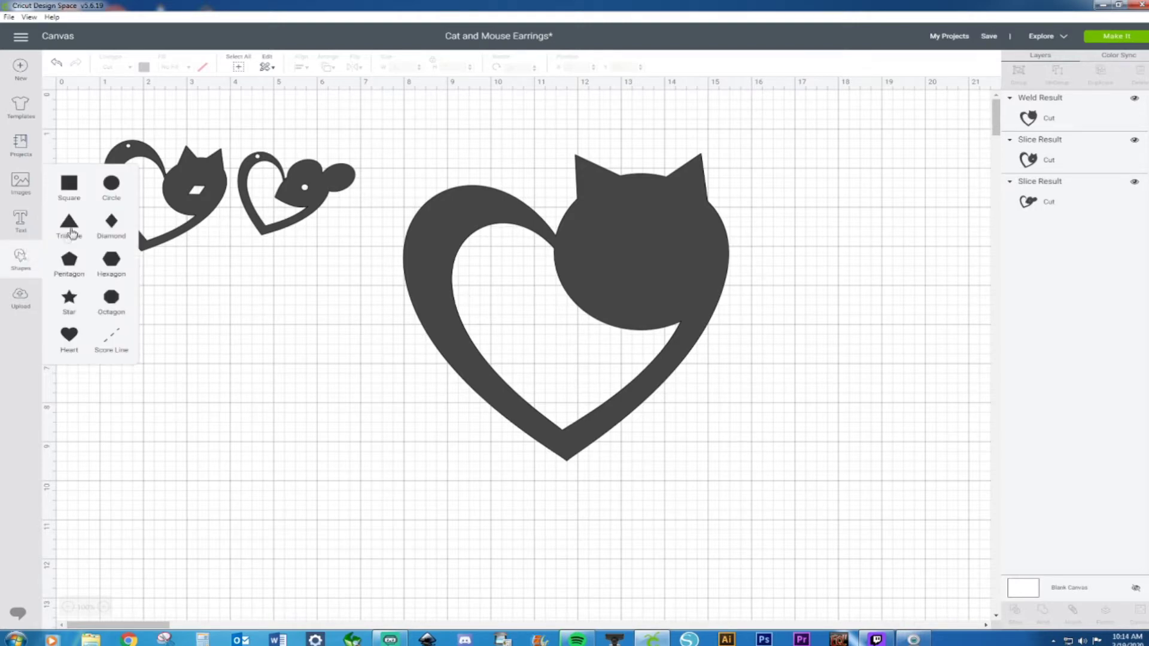
{"action": "left_click", "coordinate": [113, 223]}
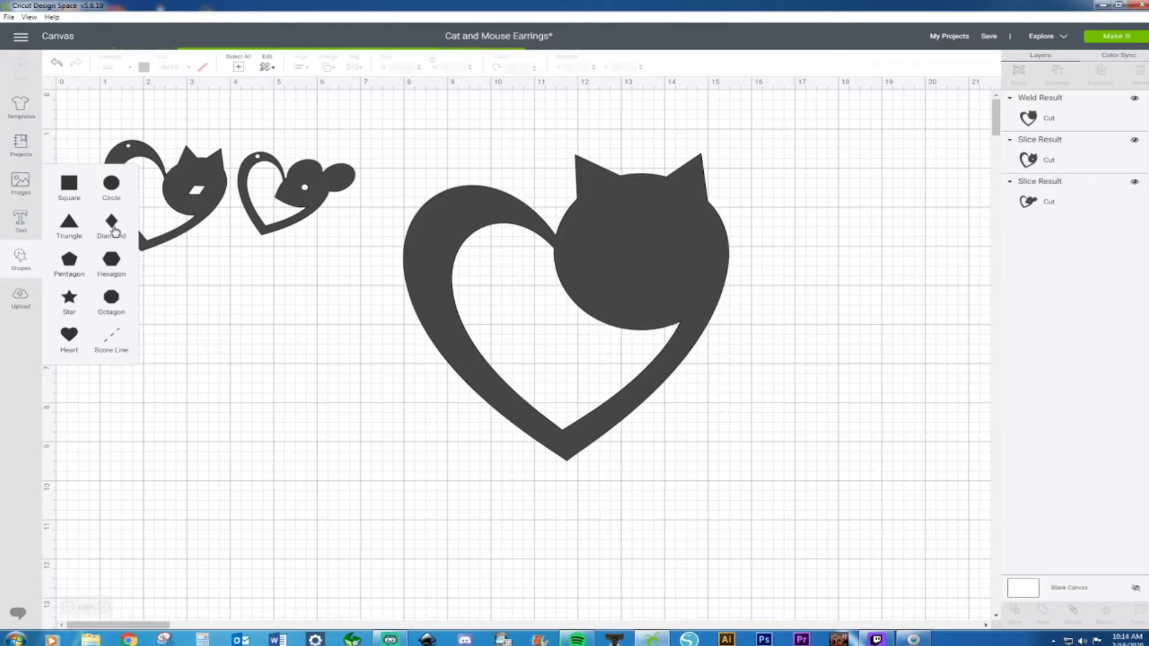
{"action": "left_click", "coordinate": [120, 197]}
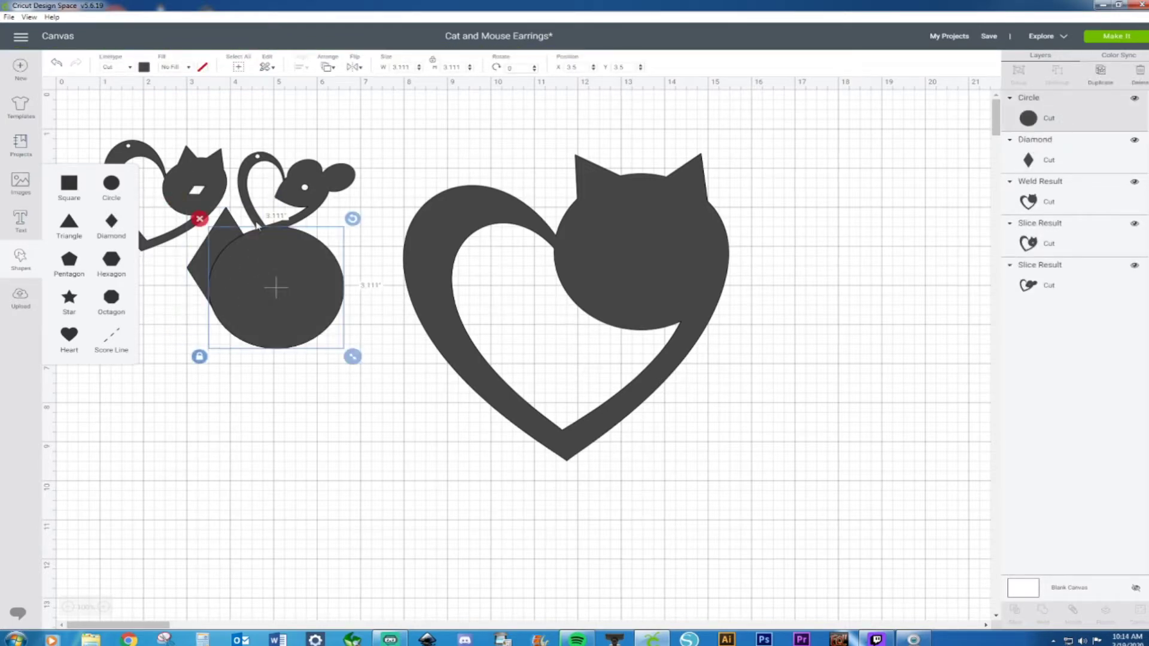
{"action": "left_click_drag", "start_coordinate": [271, 282], "coordinate": [251, 392]}
Shrink and rotate the diamond into a slanted eye about 1.00 by 0.82 in, placed on the cat's head near X 13.33, Y 4.06
{"action": "left_click_drag", "start_coordinate": [225, 267], "coordinate": [272, 303]}
{"action": "left_click_drag", "start_coordinate": [324, 234], "coordinate": [688, 290]}
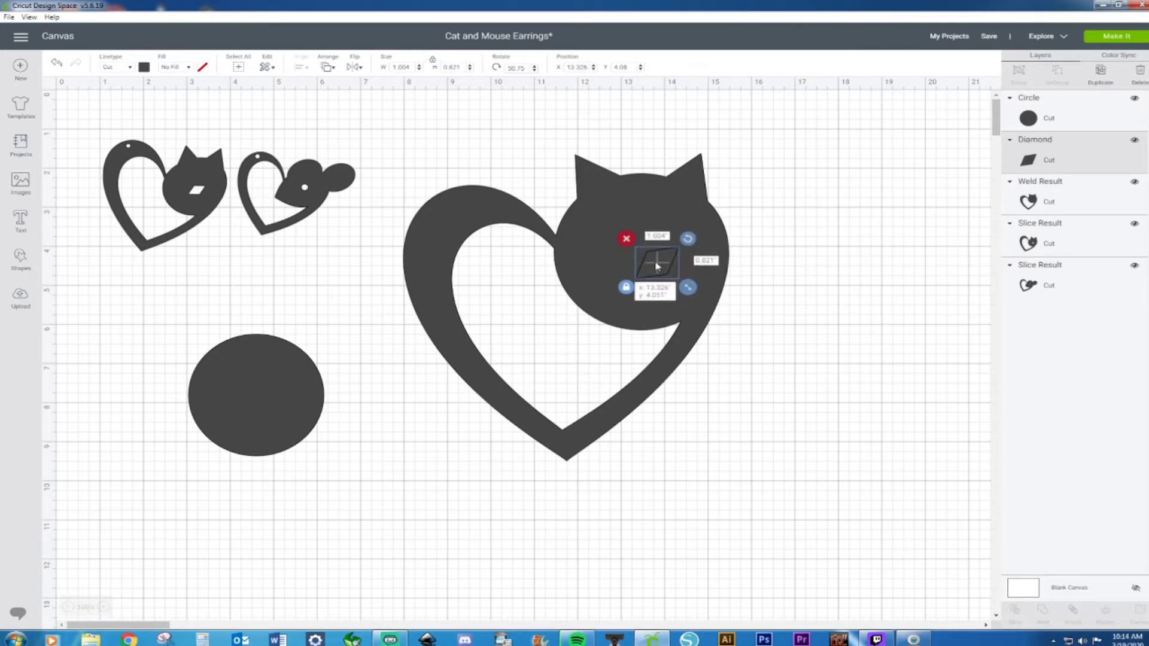
{"action": "left_click", "coordinate": [807, 265]}
Slice the diamond out of the large cat heart and delete the cut-out pieces to open the eye
{"action": "left_click_drag", "start_coordinate": [759, 187], "coordinate": [563, 386]}
{"action": "right_click", "coordinate": [693, 303]}
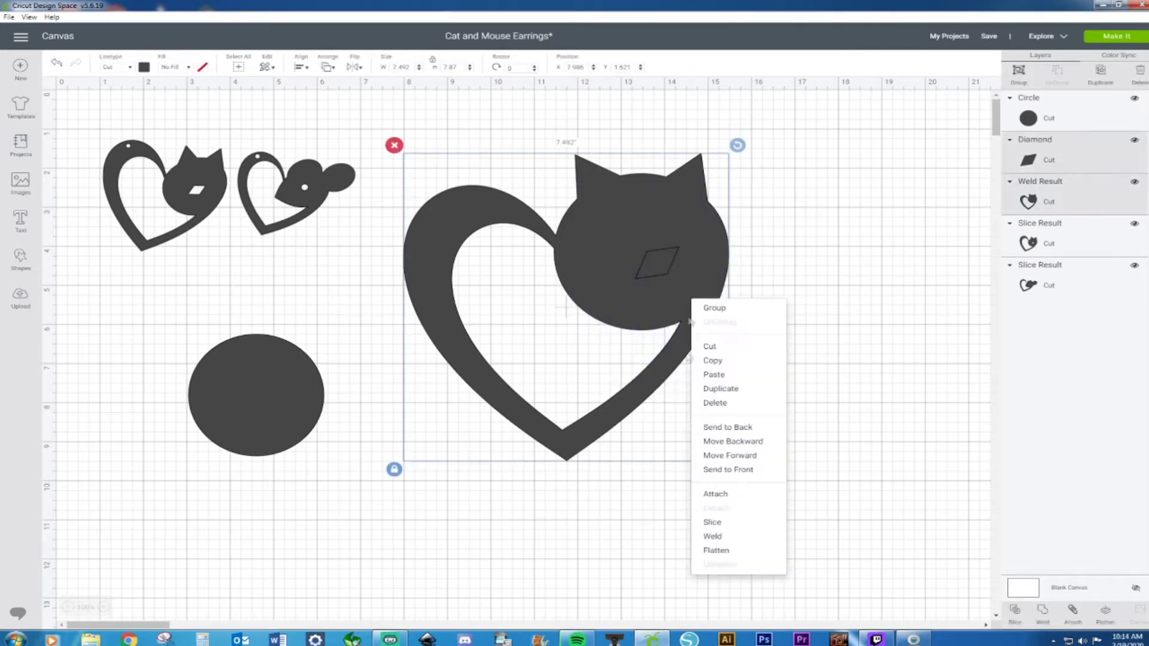
{"action": "left_click", "coordinate": [730, 531]}
{"action": "left_click_drag", "start_coordinate": [670, 277], "coordinate": [736, 275]}
{"action": "key", "text": "Delete"}
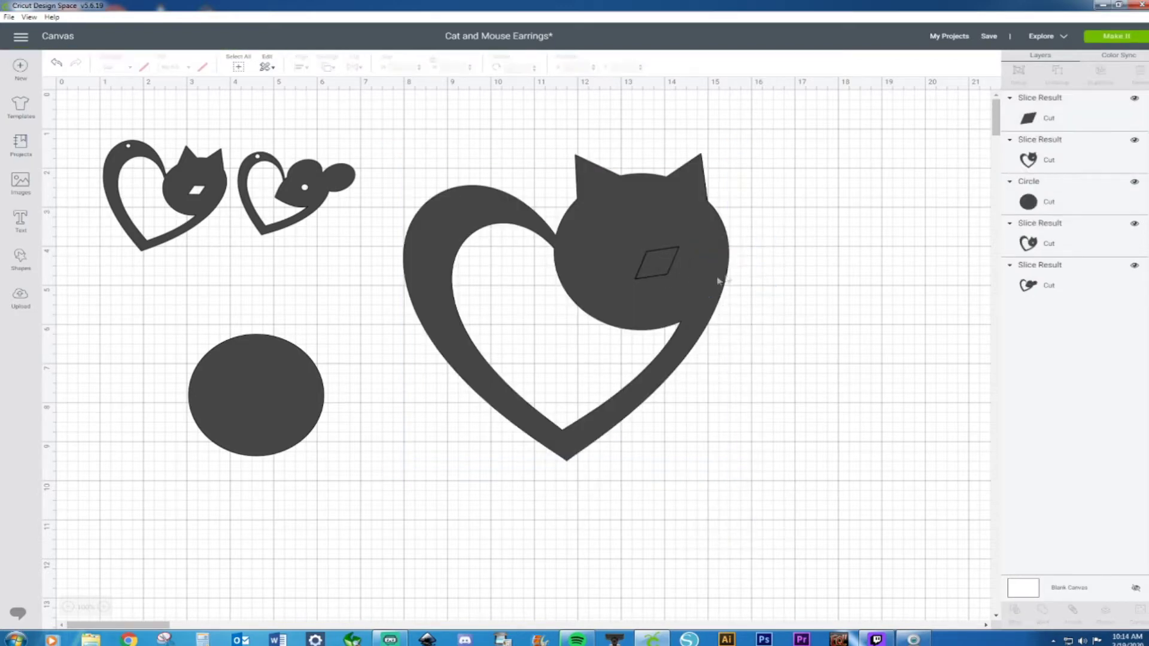
{"action": "left_click", "coordinate": [638, 270]}
{"action": "key", "text": "Delete"}
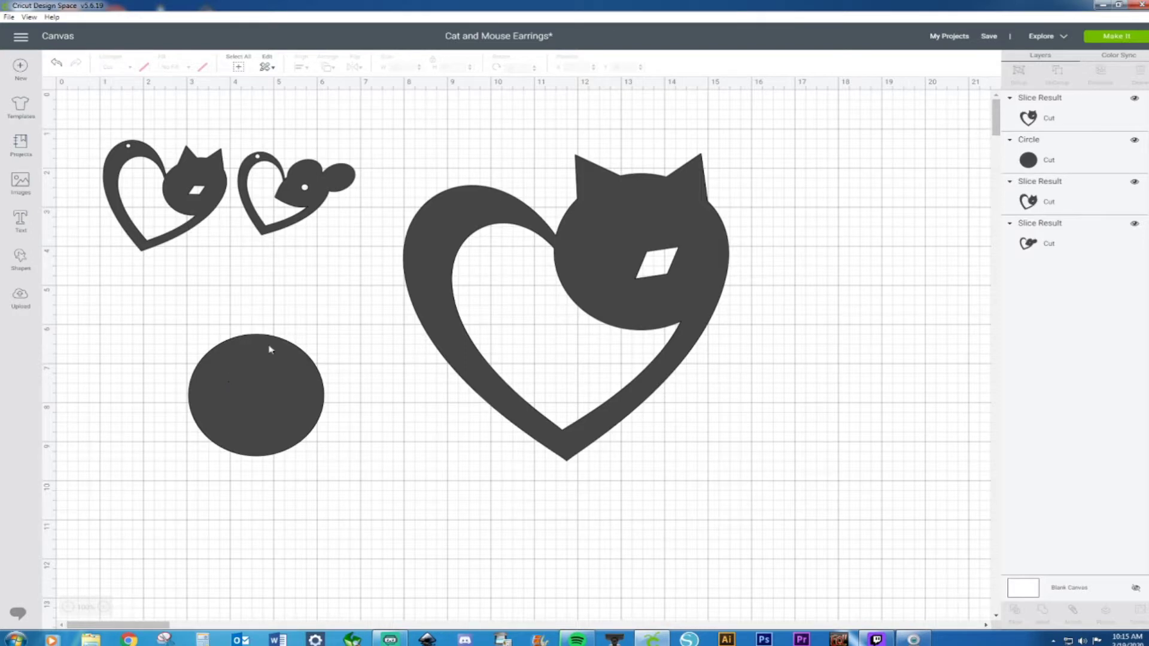
Move the large cat heart lower on the canvas, and shrink the circle to hole size above the heart's left lobe
{"action": "left_click", "coordinate": [279, 387]}
{"action": "scroll", "coordinate": [379, 516], "scroll_direction": "down", "scroll_amount": 3}
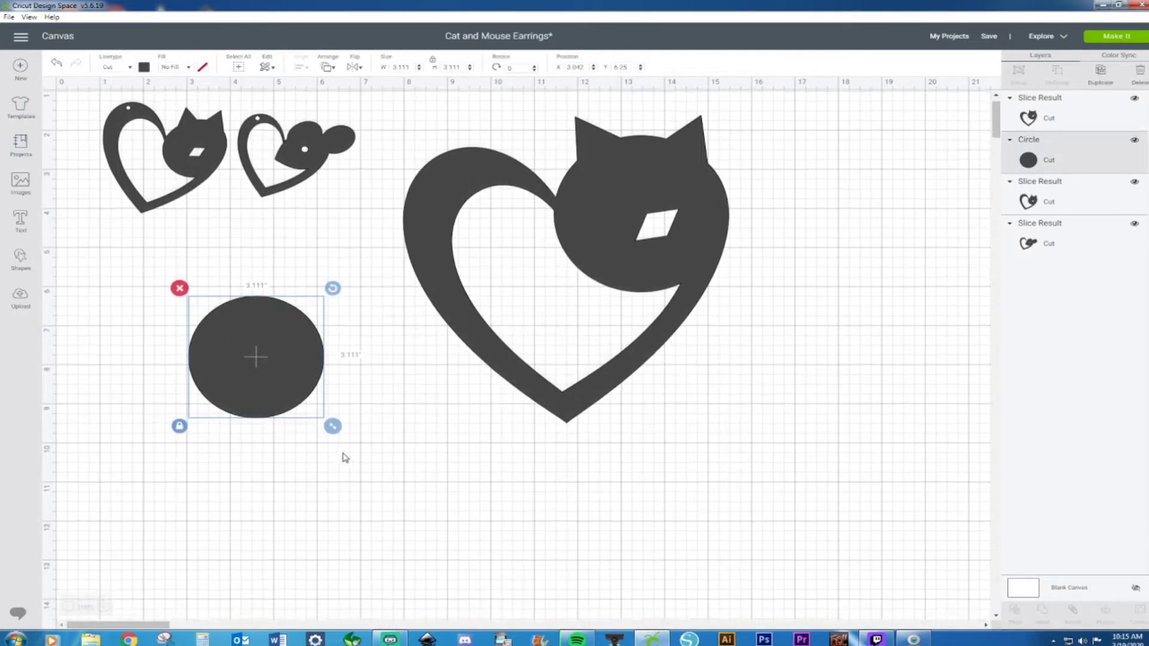
{"action": "left_click", "coordinate": [671, 318]}
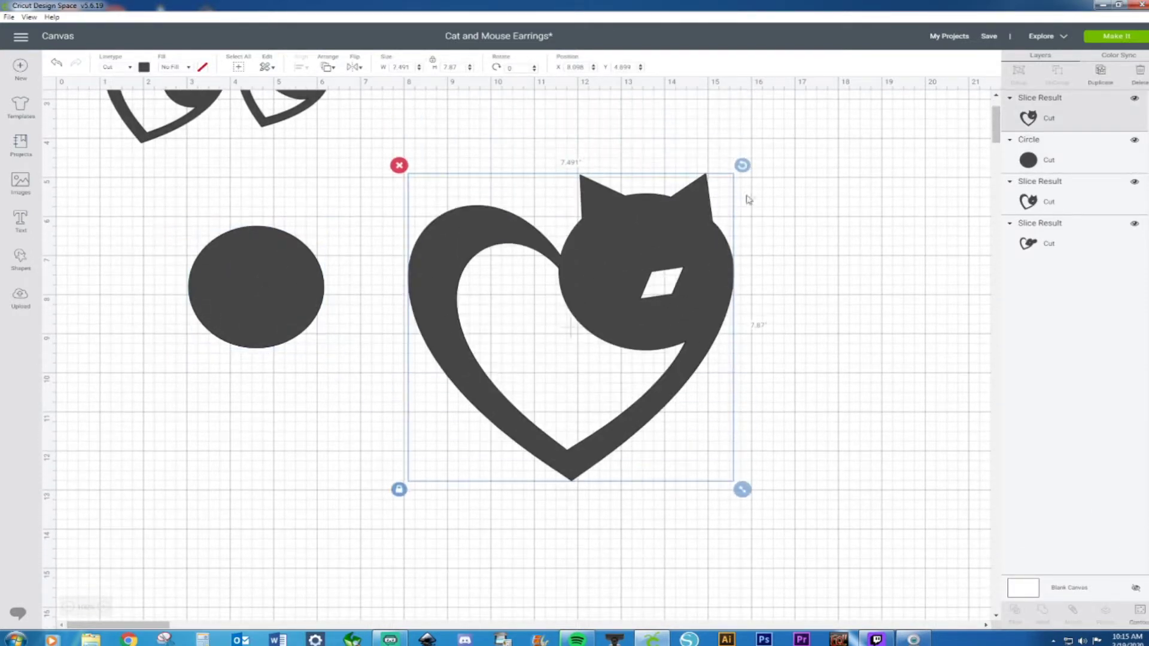
{"action": "mouse_move", "coordinate": [742, 165]}
{"action": "left_mouse_down"}
{"action": "mouse_move", "coordinate": [781, 225]}
{"action": "mouse_move", "coordinate": [801, 306]}
{"action": "mouse_move", "coordinate": [766, 198]}
{"action": "mouse_move", "coordinate": [738, 165]}
{"action": "left_mouse_up"}
{"action": "left_click", "coordinate": [300, 277]}
{"action": "left_click", "coordinate": [323, 341]}
{"action": "left_click", "coordinate": [320, 335]}
{"action": "left_click_drag", "start_coordinate": [332, 356], "coordinate": [484, 152]}
Rotate the large cat heart clockwise to about 32 degrees
{"action": "mouse_move", "coordinate": [640, 201]}
{"action": "left_mouse_down"}
{"action": "mouse_move", "coordinate": [669, 240]}
{"action": "mouse_move", "coordinate": [652, 198]}
{"action": "left_mouse_up"}
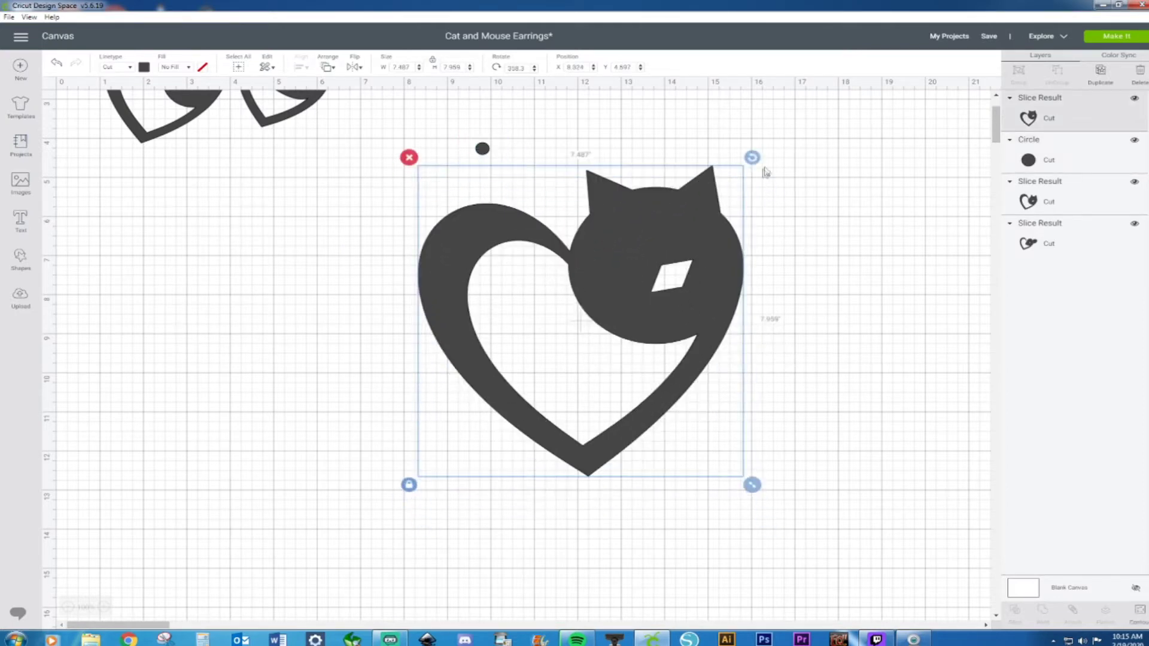
{"action": "left_click_drag", "start_coordinate": [753, 159], "coordinate": [819, 277]}
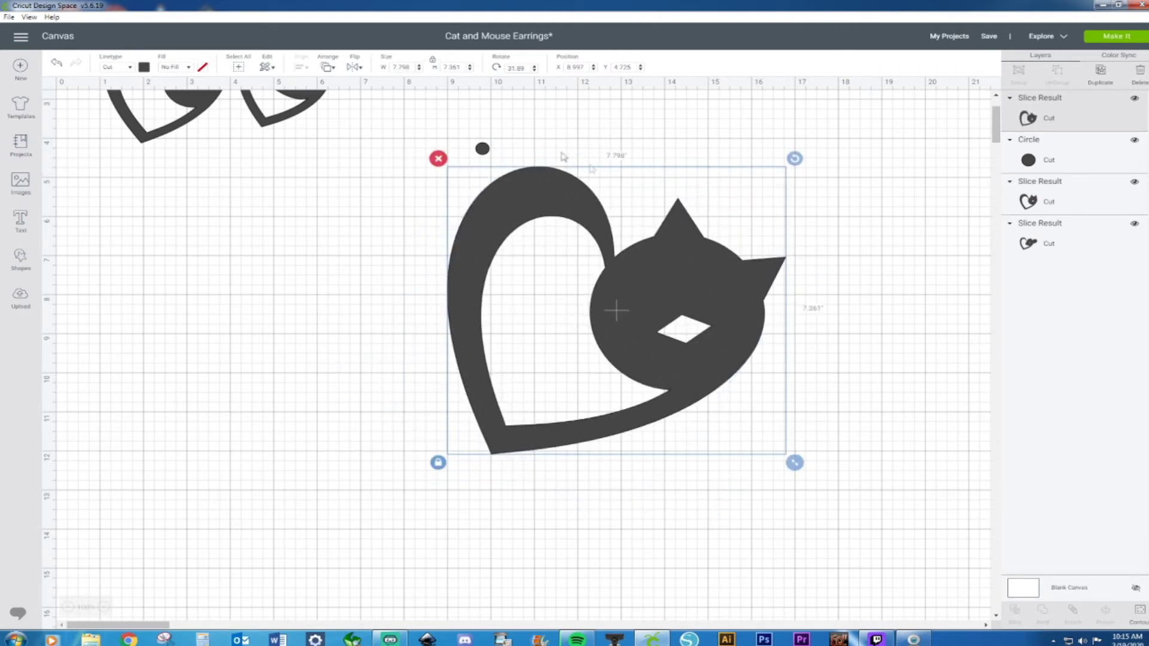
Place the small circle at the top of the heart's lobe and send the cat heart to the back
{"action": "left_click_drag", "start_coordinate": [490, 152], "coordinate": [545, 188]}
{"action": "left_click", "coordinate": [616, 174]}
{"action": "right_click", "coordinate": [583, 199]}
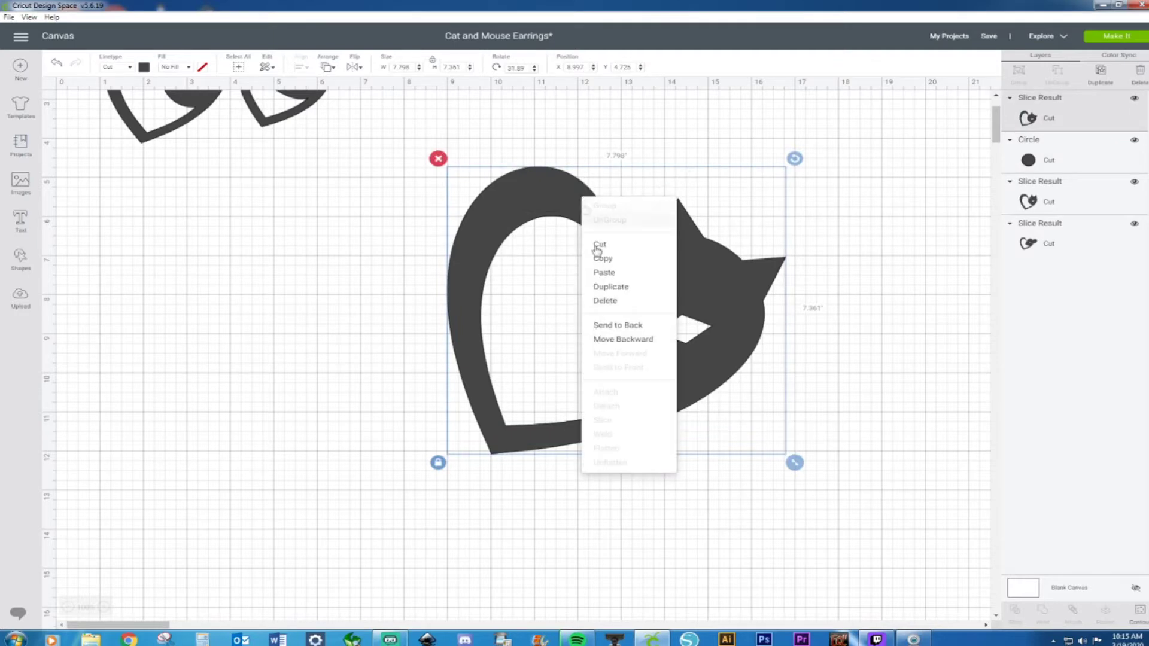
{"action": "left_click", "coordinate": [625, 325]}
{"action": "left_click", "coordinate": [693, 133]}
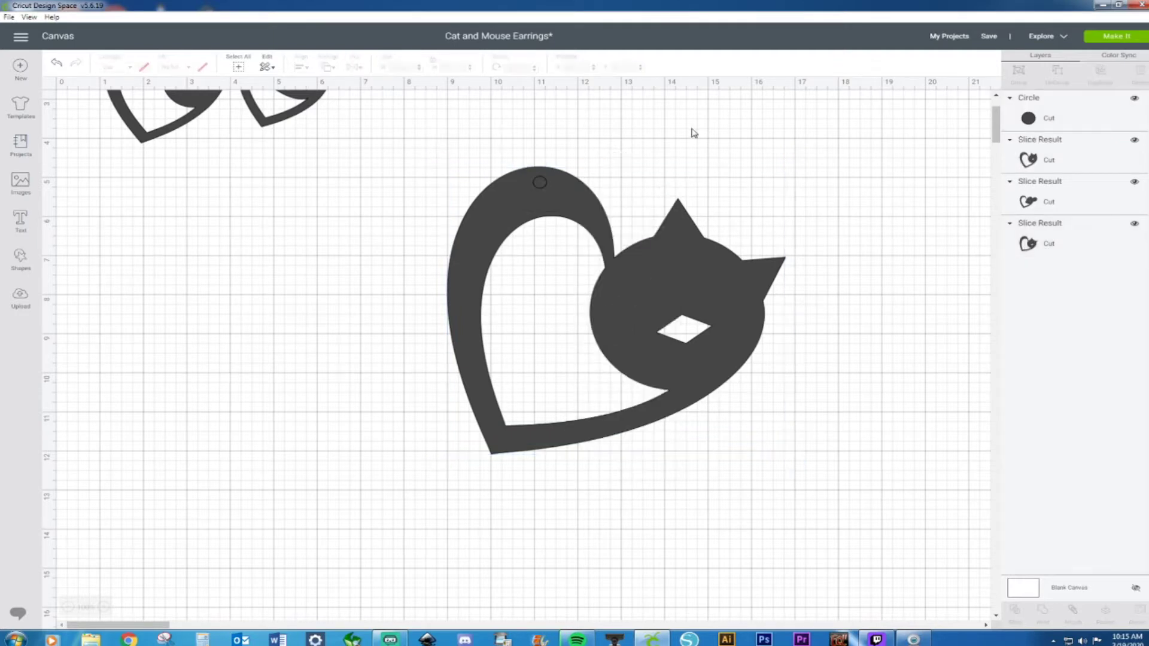
Enlarge the small circle to about 0.47 in and position it at the peak of the heart's lobe
{"action": "left_click", "coordinate": [543, 188]}
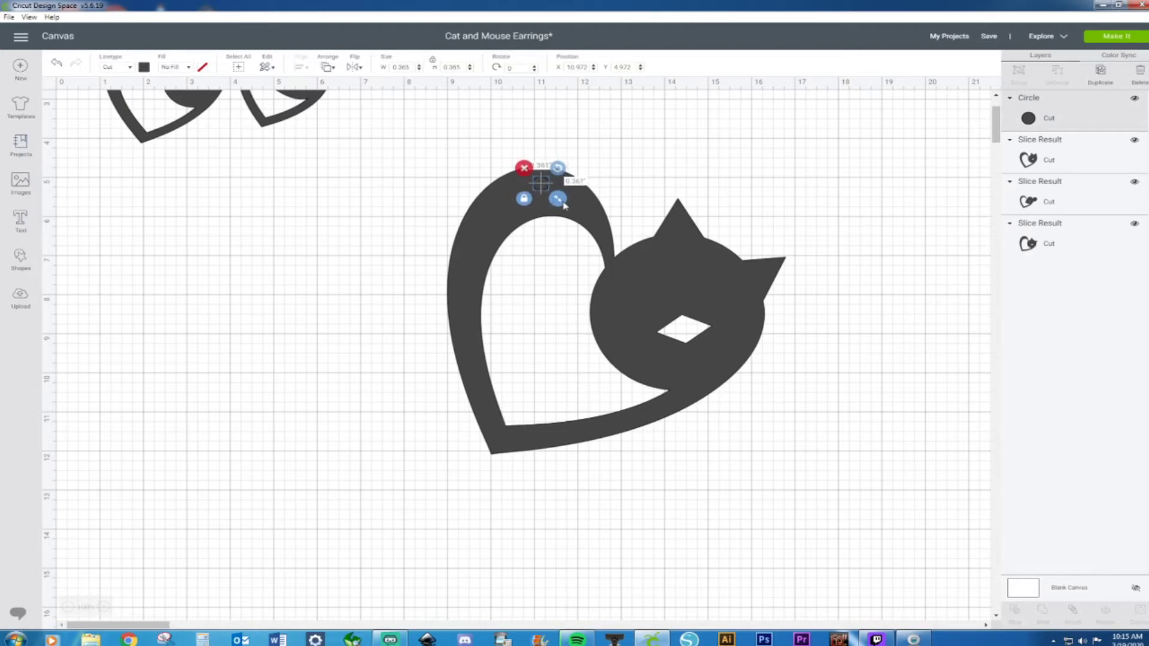
{"action": "left_click", "coordinate": [632, 152]}
{"action": "left_click", "coordinate": [543, 186]}
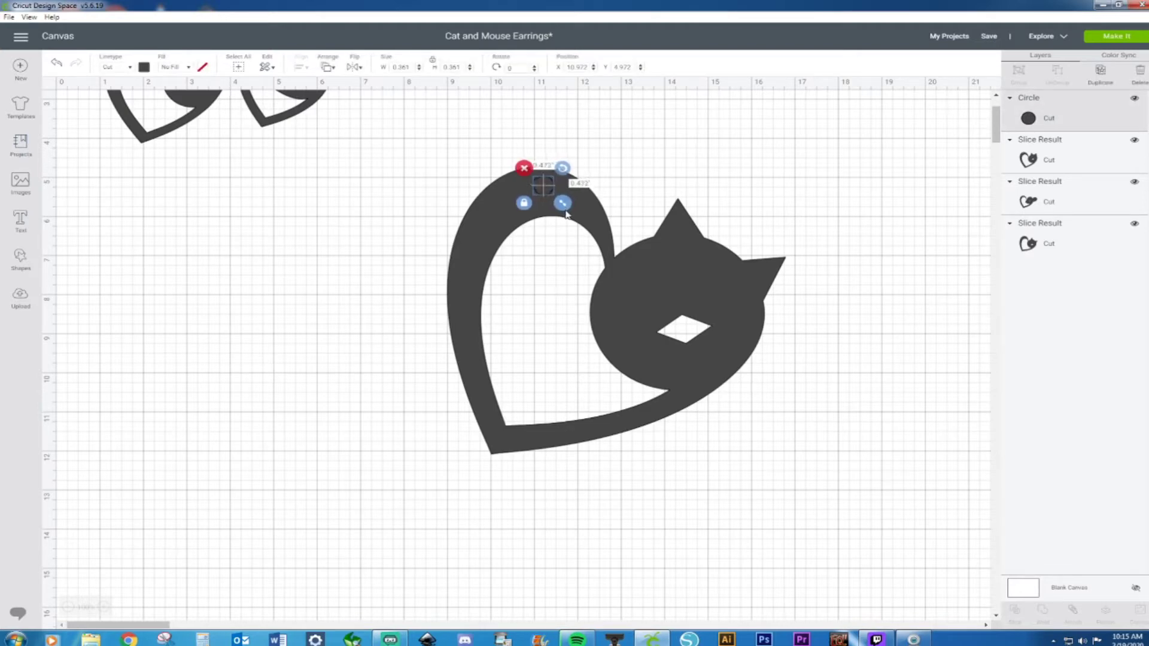
{"action": "left_click", "coordinate": [623, 161]}
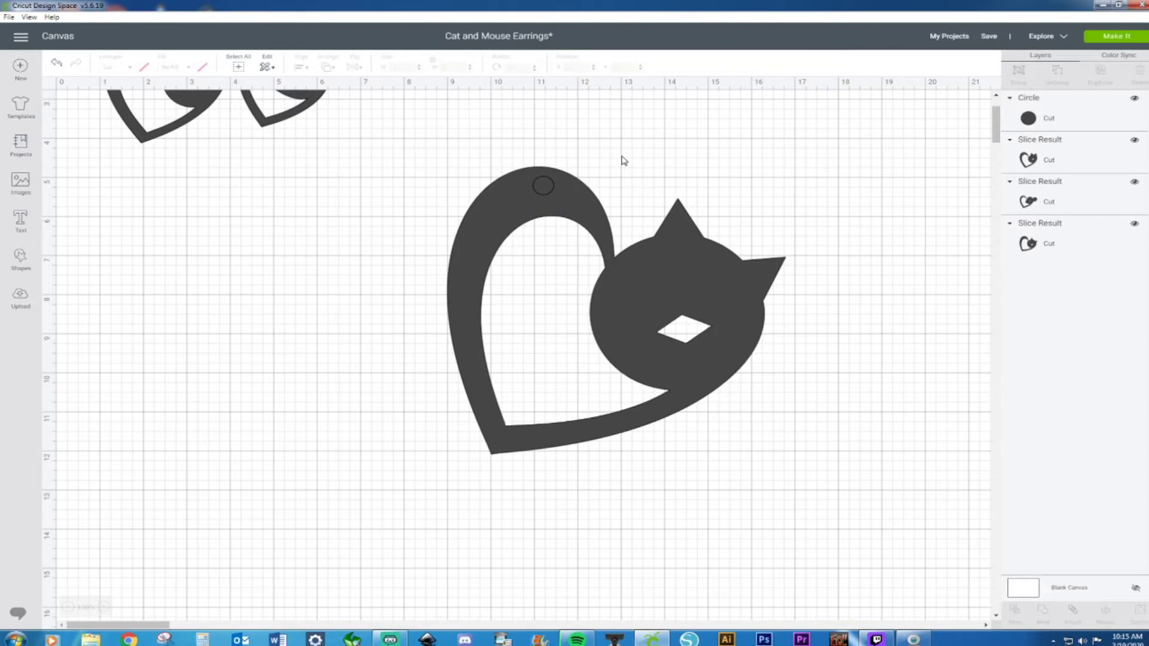
{"action": "left_click_drag", "start_coordinate": [552, 185], "coordinate": [543, 185]}
{"action": "left_click", "coordinate": [608, 155]}
Slice the small circle out of the cat heart and delete both leftover circles to open the hanging hole
{"action": "left_click_drag", "start_coordinate": [610, 151], "coordinate": [500, 223]}
{"action": "right_click", "coordinate": [579, 192]}
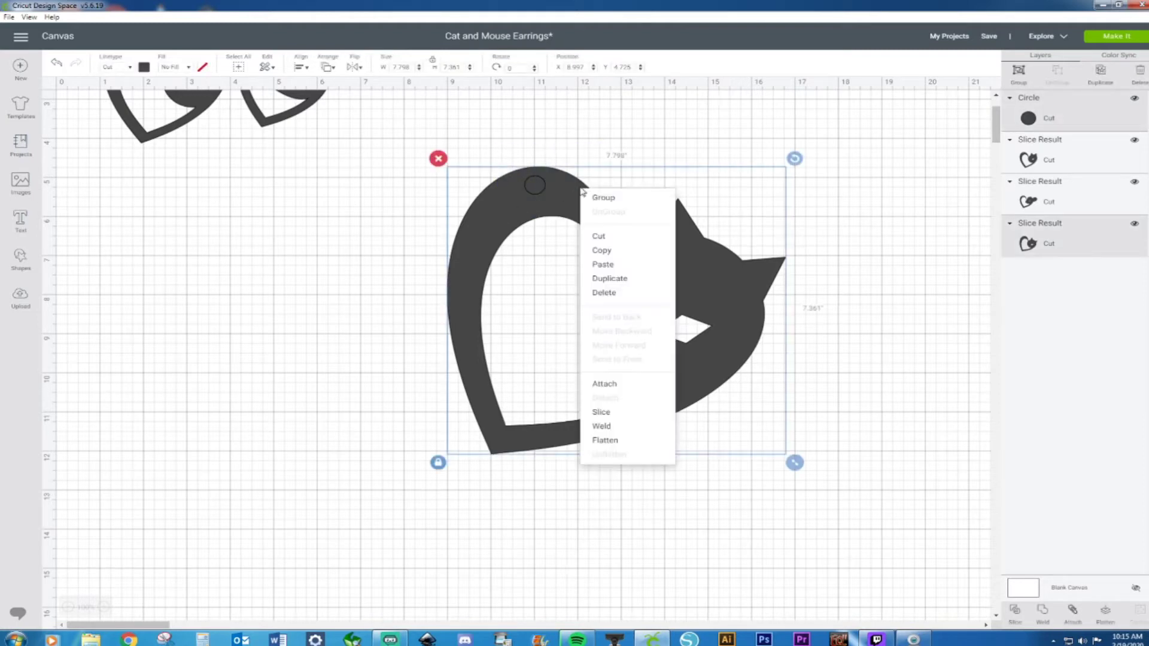
{"action": "left_click", "coordinate": [601, 411]}
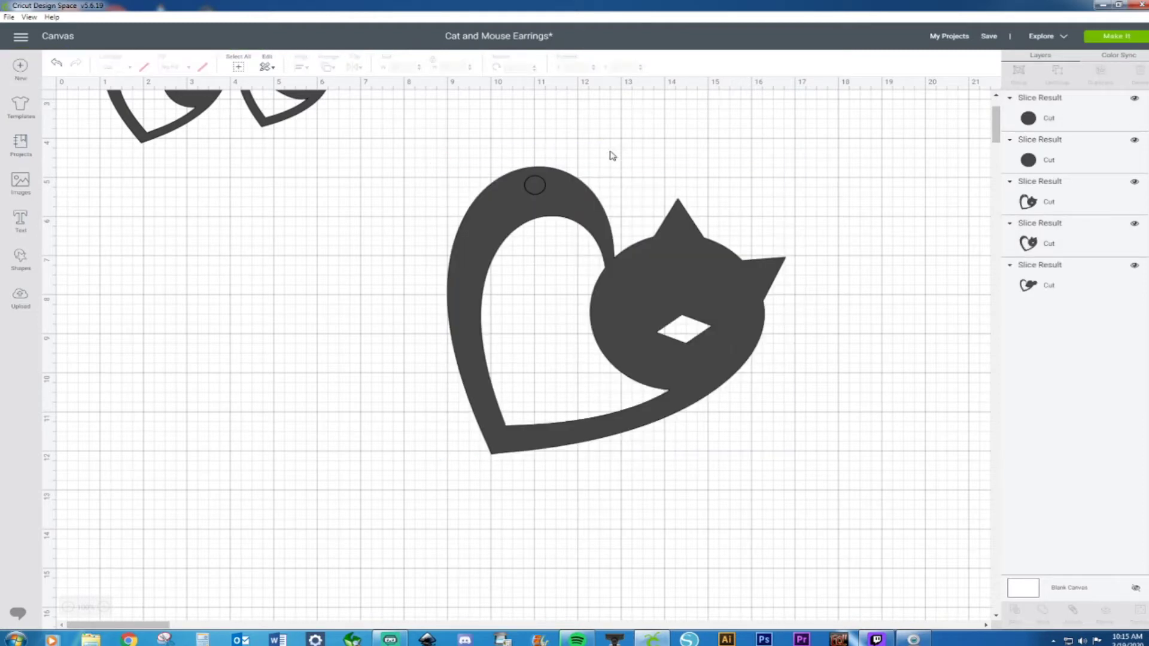
{"action": "left_click", "coordinate": [535, 191]}
{"action": "key", "text": "Delete"}
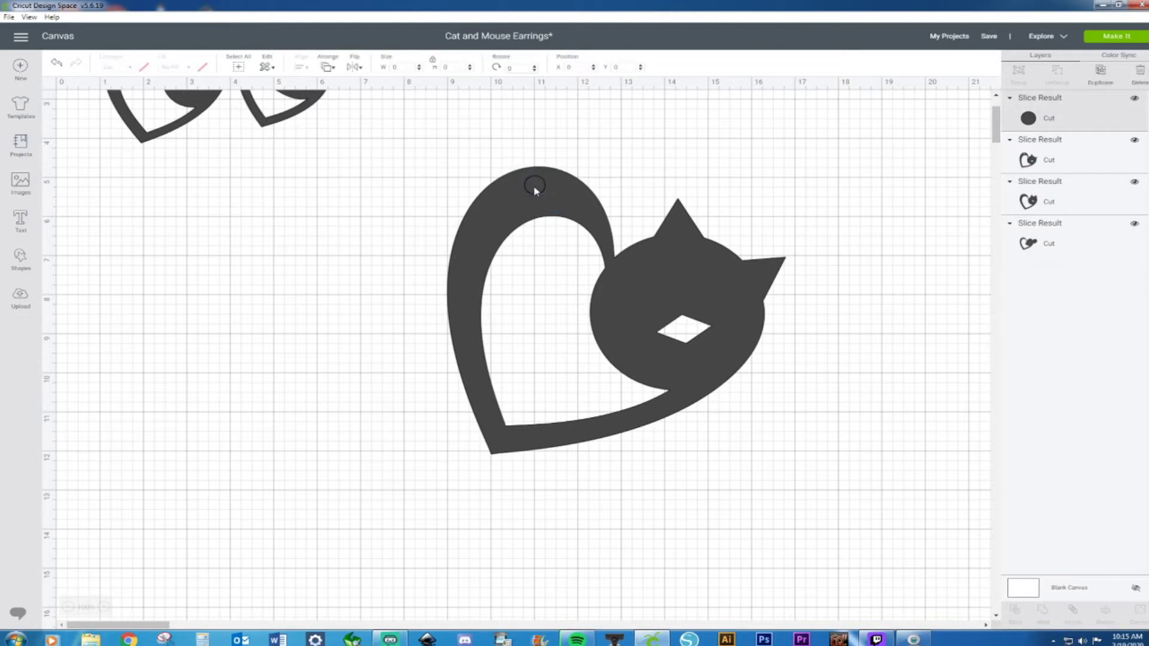
{"action": "left_click", "coordinate": [535, 190]}
{"action": "key", "text": "Delete"}
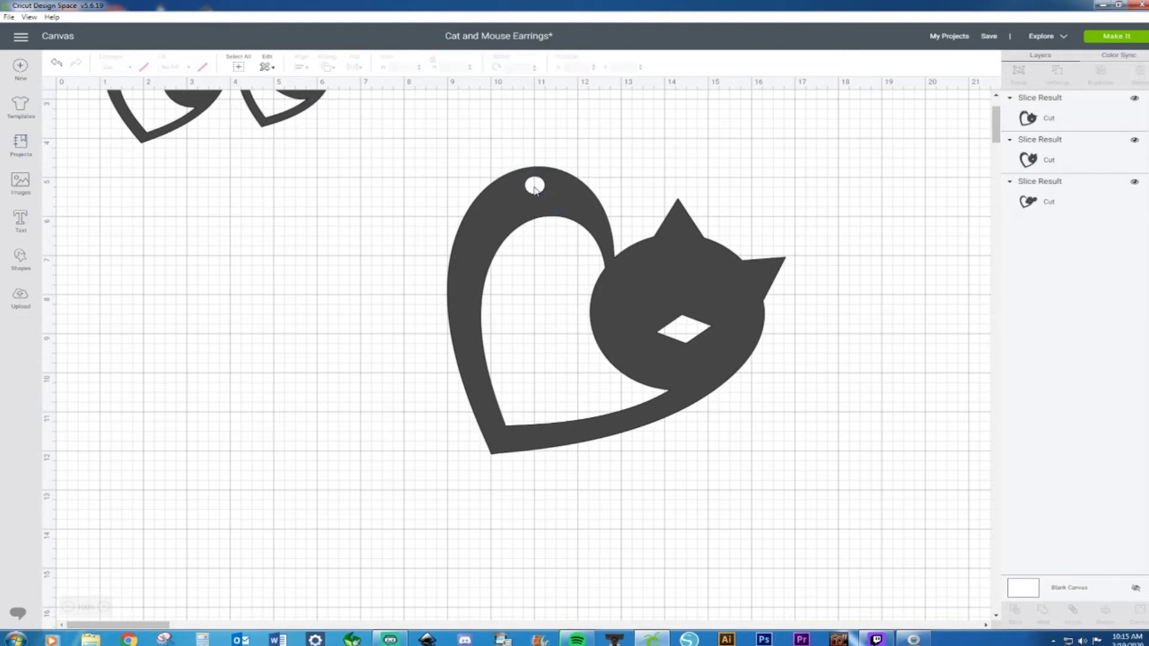
Scale the new cat heart down to roughly the size of the original cat design and place it directly below that design
{"action": "left_click", "coordinate": [722, 363]}
{"action": "left_click_drag", "start_coordinate": [794, 467], "coordinate": [626, 367]}
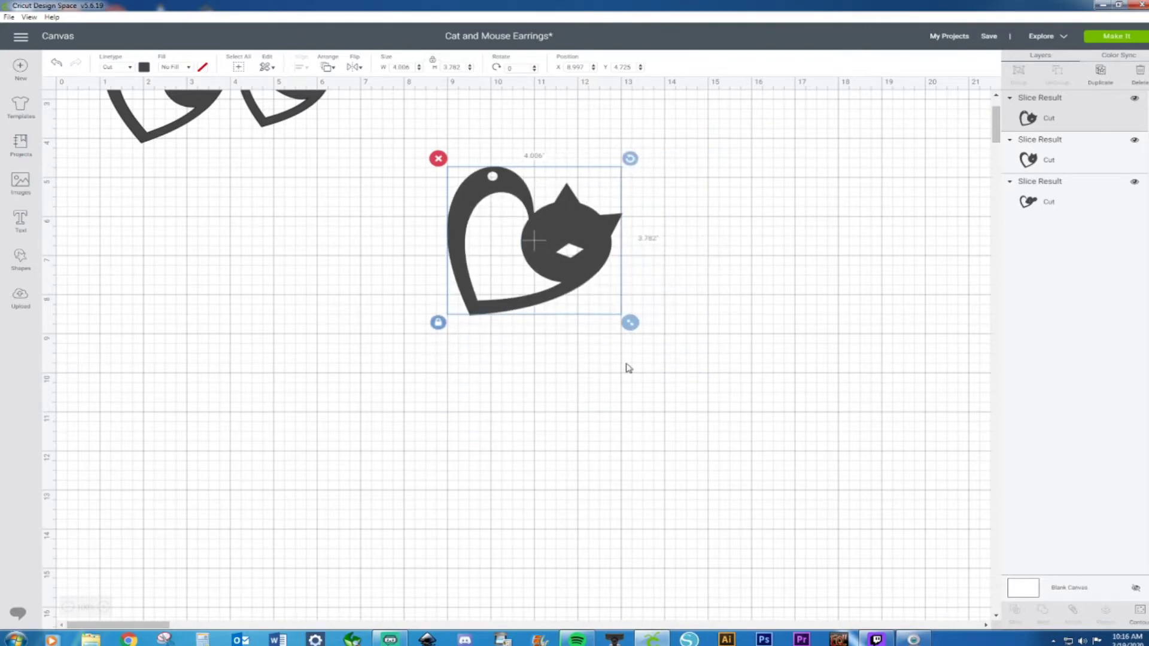
{"action": "scroll", "coordinate": [627, 367], "scroll_direction": "up", "scroll_amount": 3}
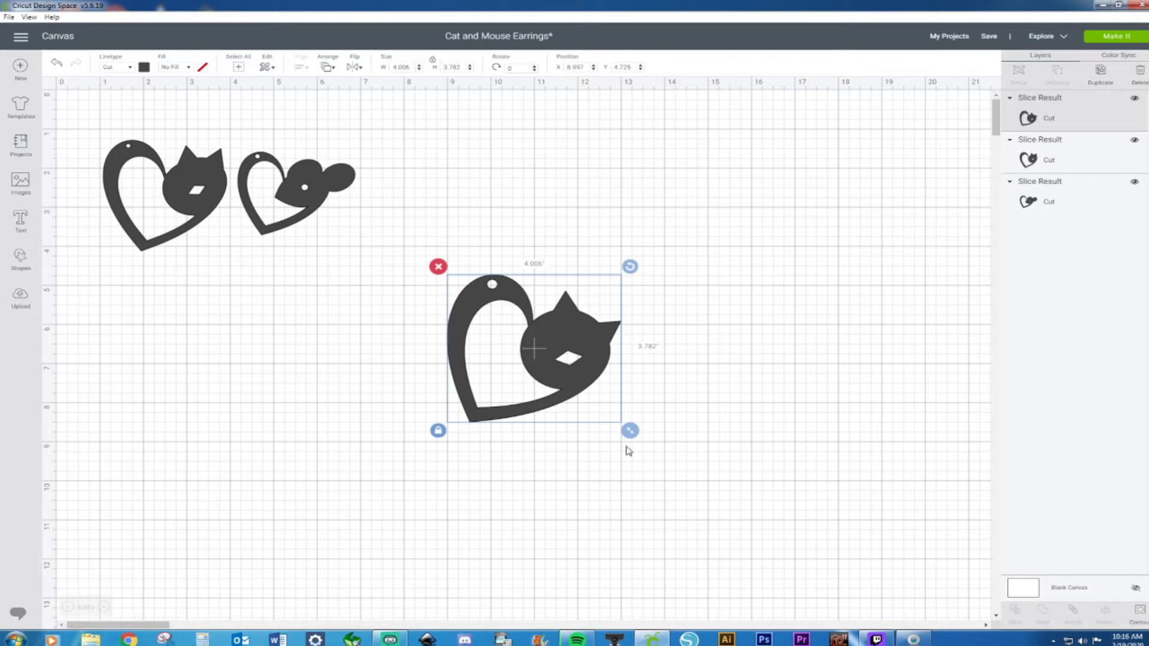
{"action": "left_click_drag", "start_coordinate": [630, 430], "coordinate": [582, 389]}
{"action": "left_click", "coordinate": [683, 373]}
{"action": "left_click_drag", "start_coordinate": [555, 335], "coordinate": [175, 324]}
{"action": "left_click", "coordinate": [616, 252]}
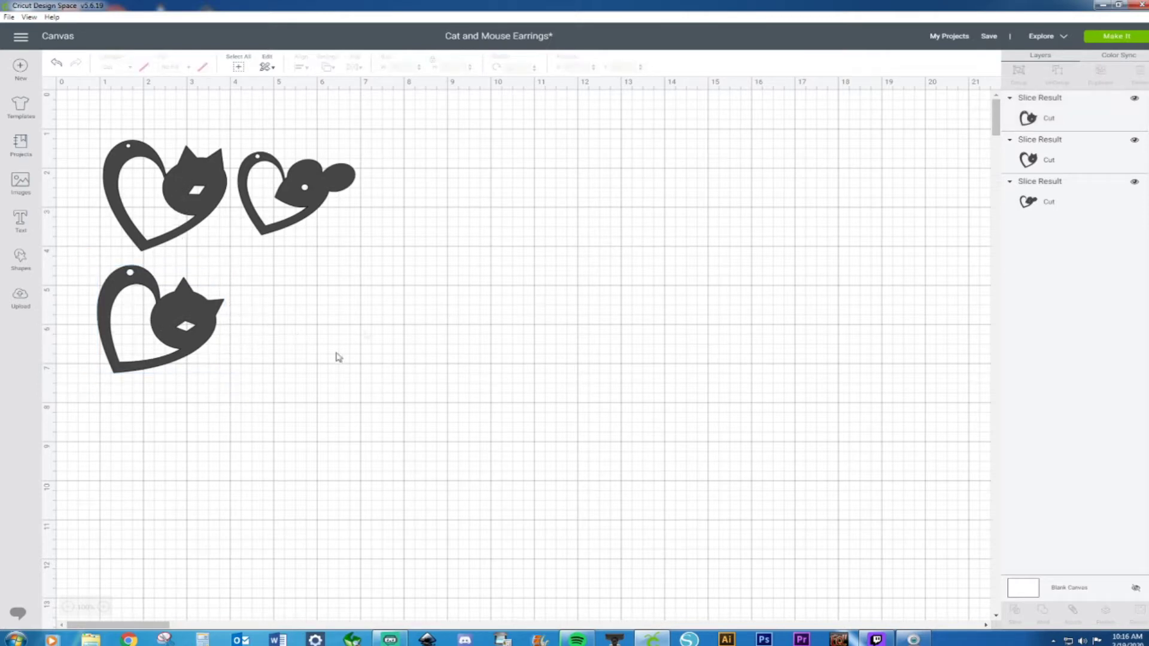
Add a heart shape and move it to the empty canvas area right of the finished designs
{"action": "left_click", "coordinate": [22, 261]}
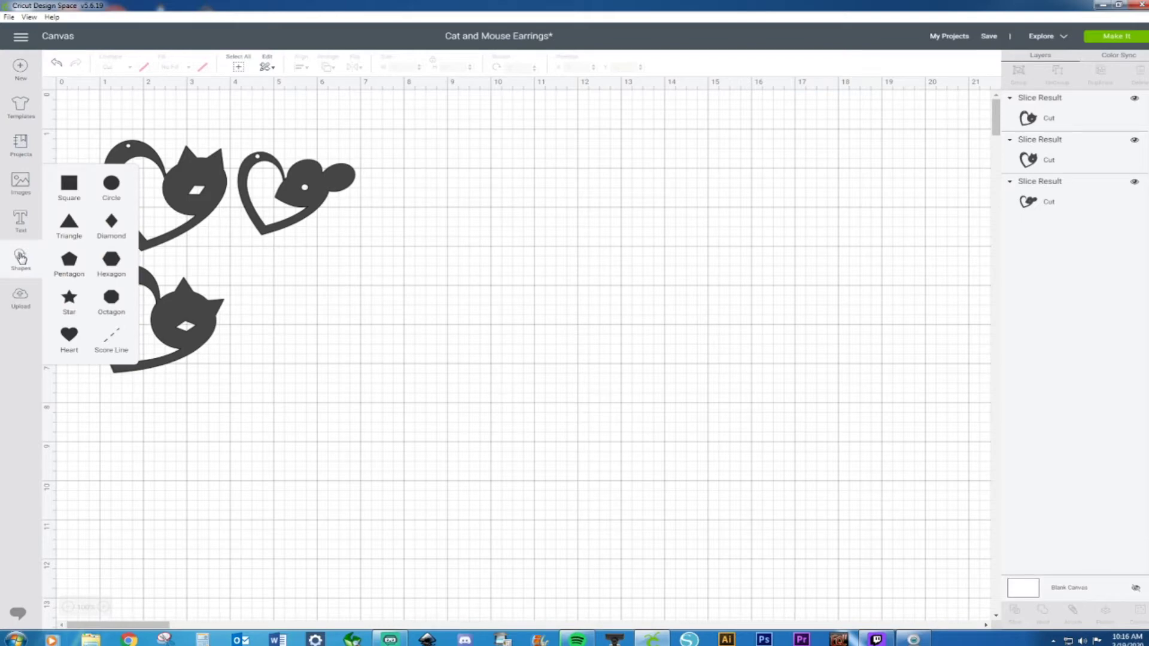
{"action": "left_click", "coordinate": [72, 341]}
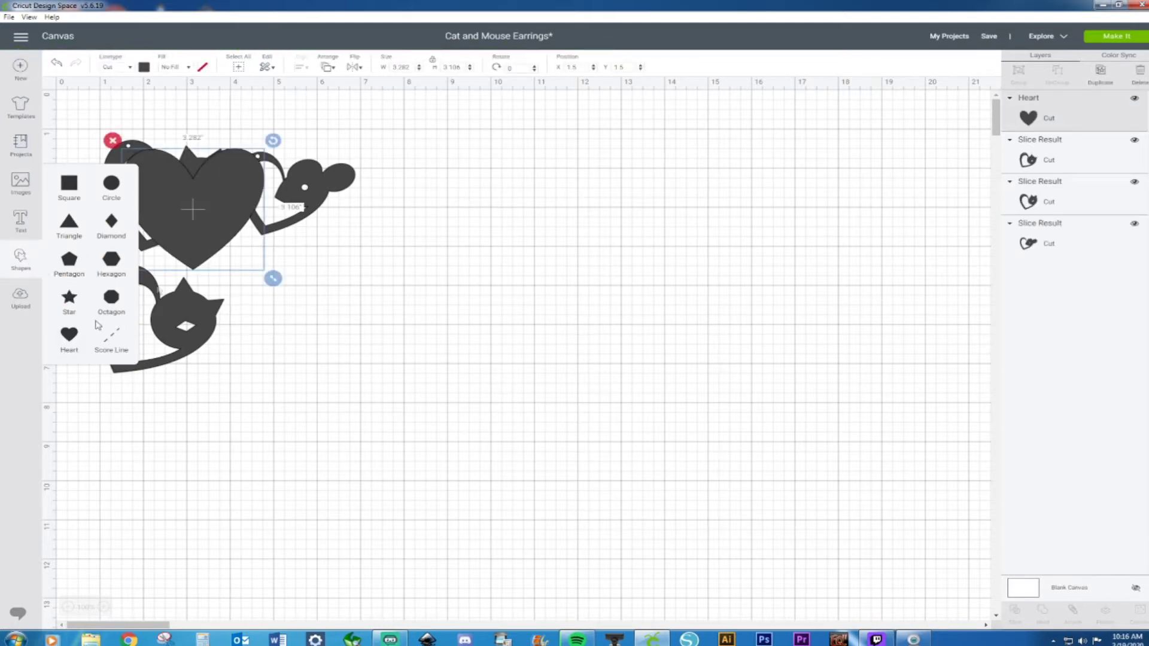
{"action": "left_click_drag", "start_coordinate": [192, 206], "coordinate": [562, 369]}
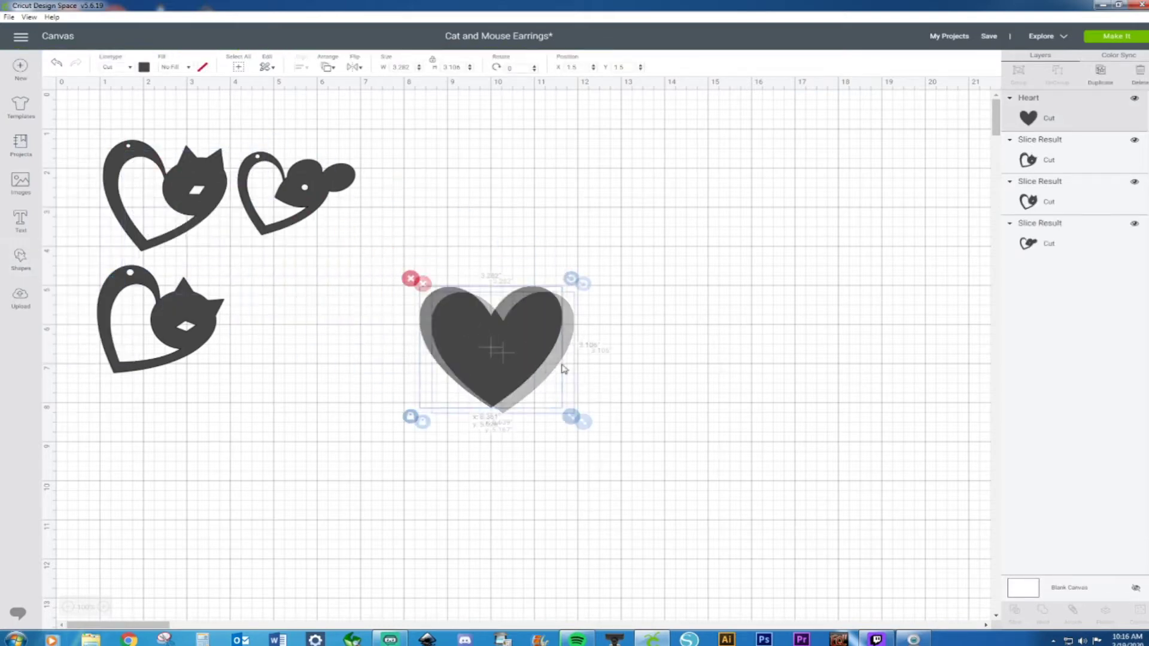
Add a second heart beside the first one and enlarge the first heart to about 5.8 in wide
{"action": "left_click", "coordinate": [21, 263]}
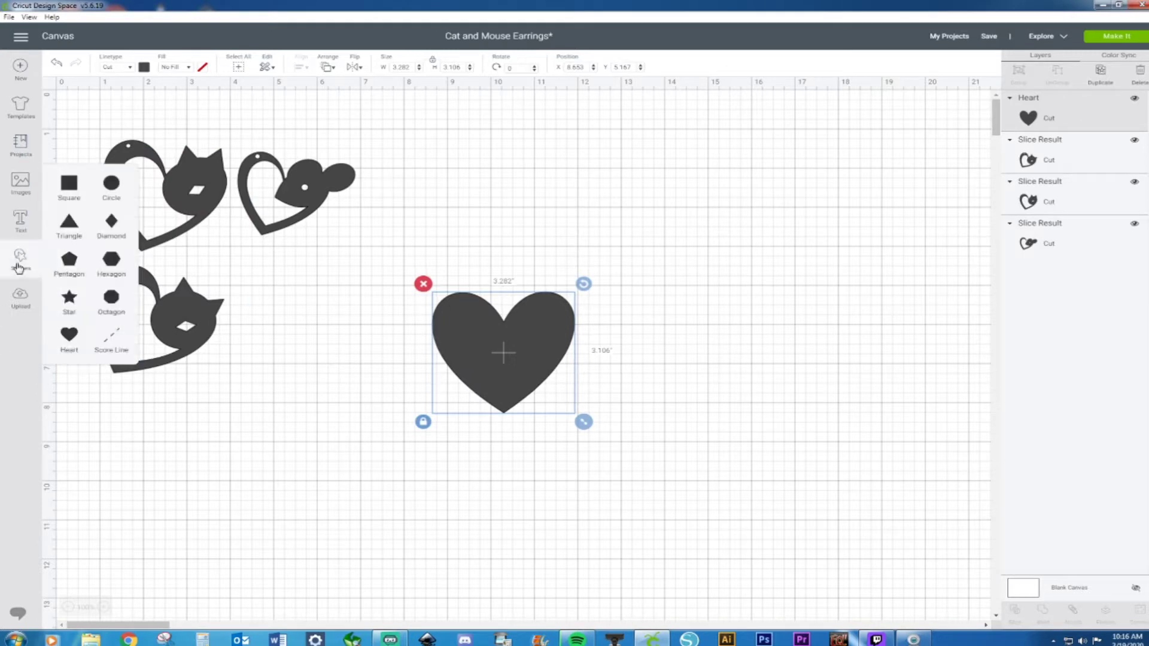
{"action": "left_click", "coordinate": [70, 340]}
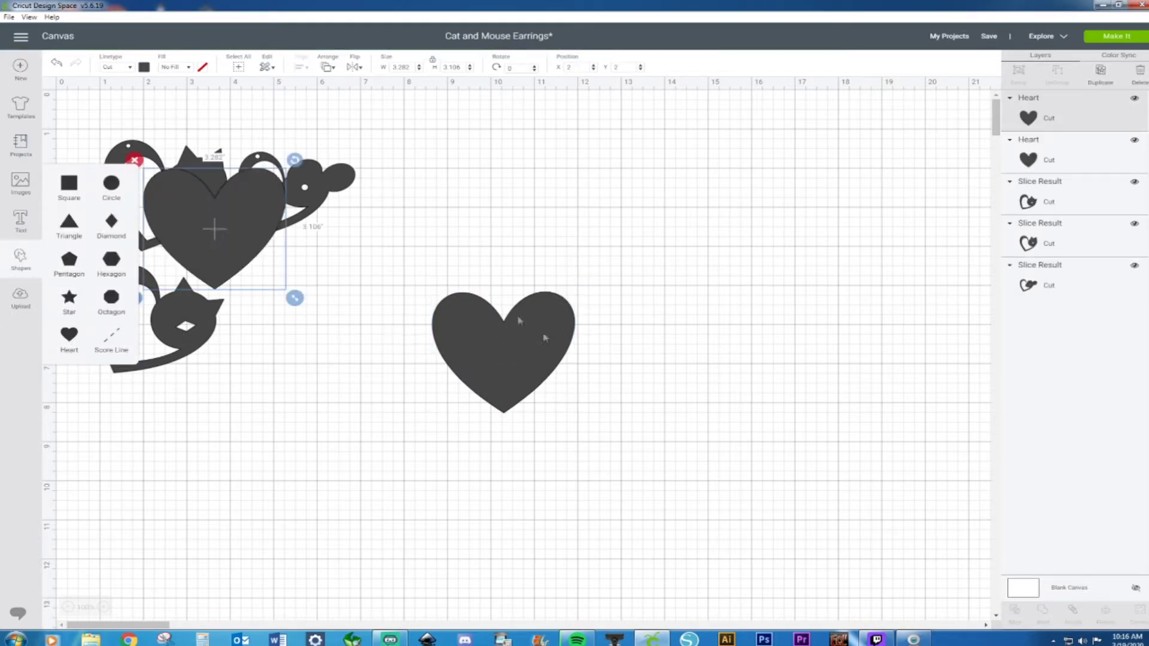
{"action": "left_click_drag", "start_coordinate": [227, 209], "coordinate": [438, 272]}
{"action": "left_click_drag", "start_coordinate": [555, 343], "coordinate": [622, 274]}
{"action": "left_click_drag", "start_coordinate": [667, 360], "coordinate": [775, 450]}
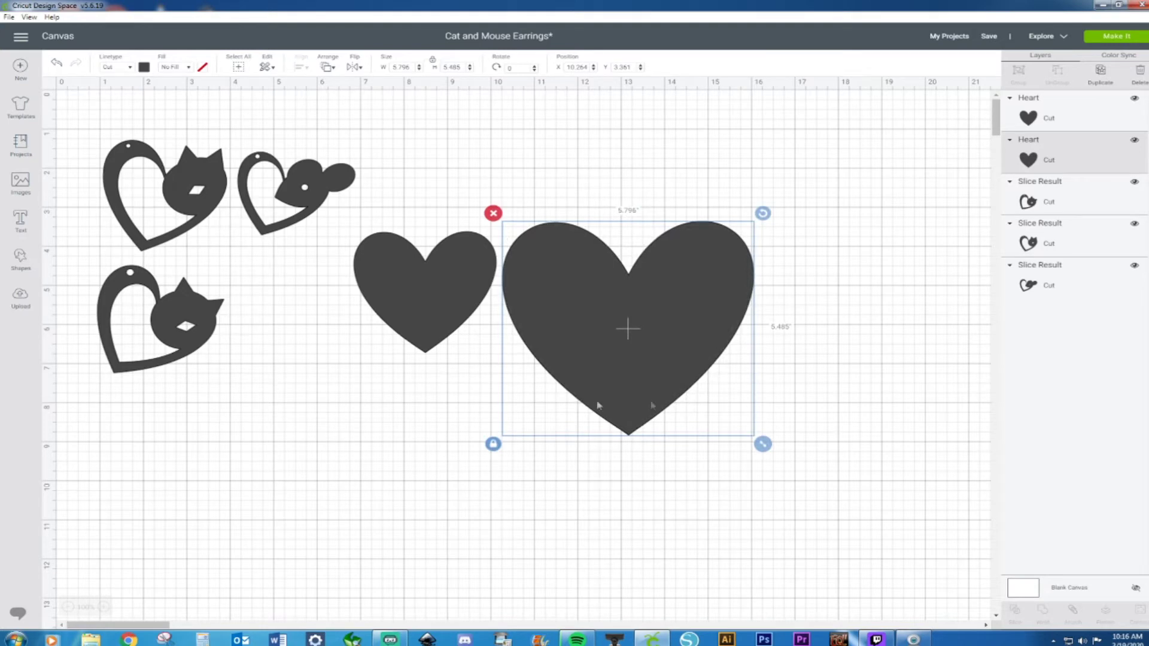
Place the smaller heart inside the large one, scale it to about 4.5 by 4.3 in and tilt it slightly clockwise
{"action": "left_click_drag", "start_coordinate": [424, 286], "coordinate": [619, 313]}
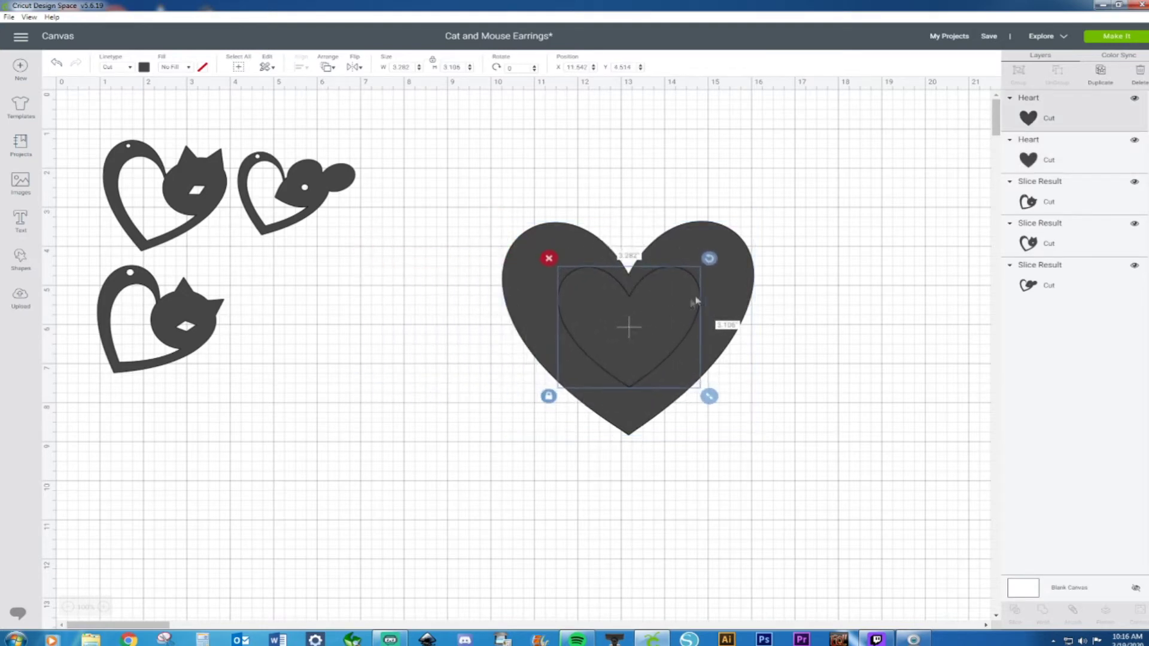
{"action": "left_click_drag", "start_coordinate": [710, 261], "coordinate": [723, 275]}
{"action": "left_click_drag", "start_coordinate": [719, 401], "coordinate": [644, 321]}
{"action": "left_click_drag", "start_coordinate": [582, 268], "coordinate": [586, 277]}
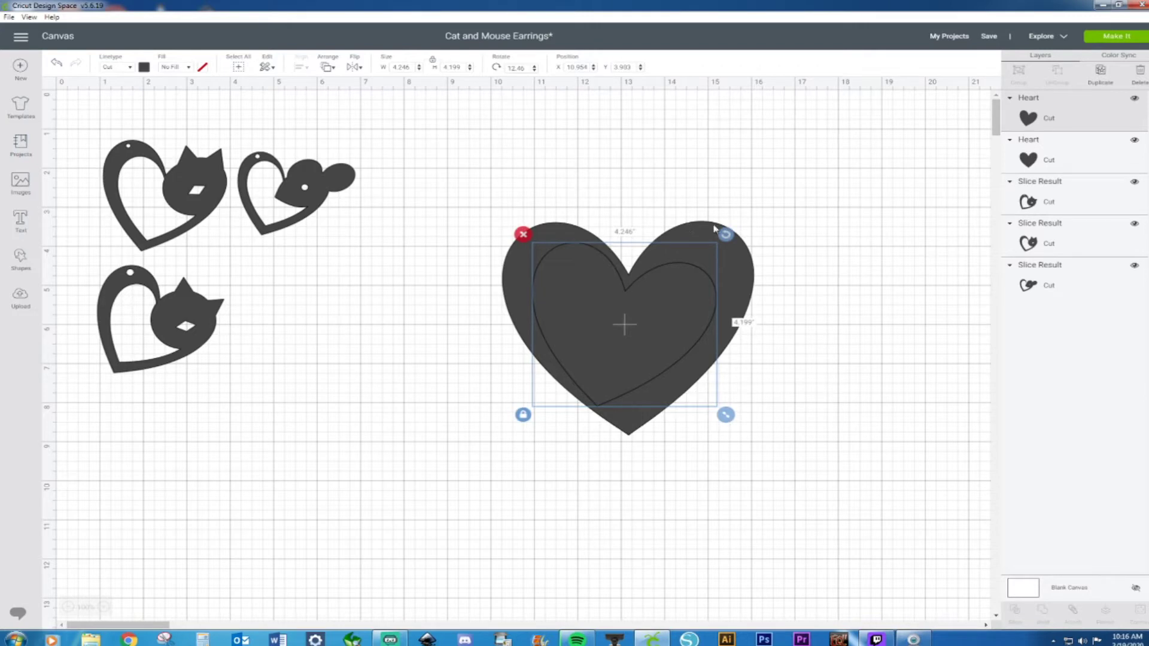
{"action": "mouse_move", "coordinate": [728, 233]}
{"action": "left_mouse_down"}
{"action": "mouse_move", "coordinate": [710, 224]}
{"action": "mouse_move", "coordinate": [722, 237]}
{"action": "left_mouse_up"}
{"action": "left_click_drag", "start_coordinate": [677, 316], "coordinate": [687, 307]}
{"action": "left_click_drag", "start_coordinate": [729, 412], "coordinate": [740, 420]}
{"action": "left_click_drag", "start_coordinate": [672, 354], "coordinate": [669, 352]}
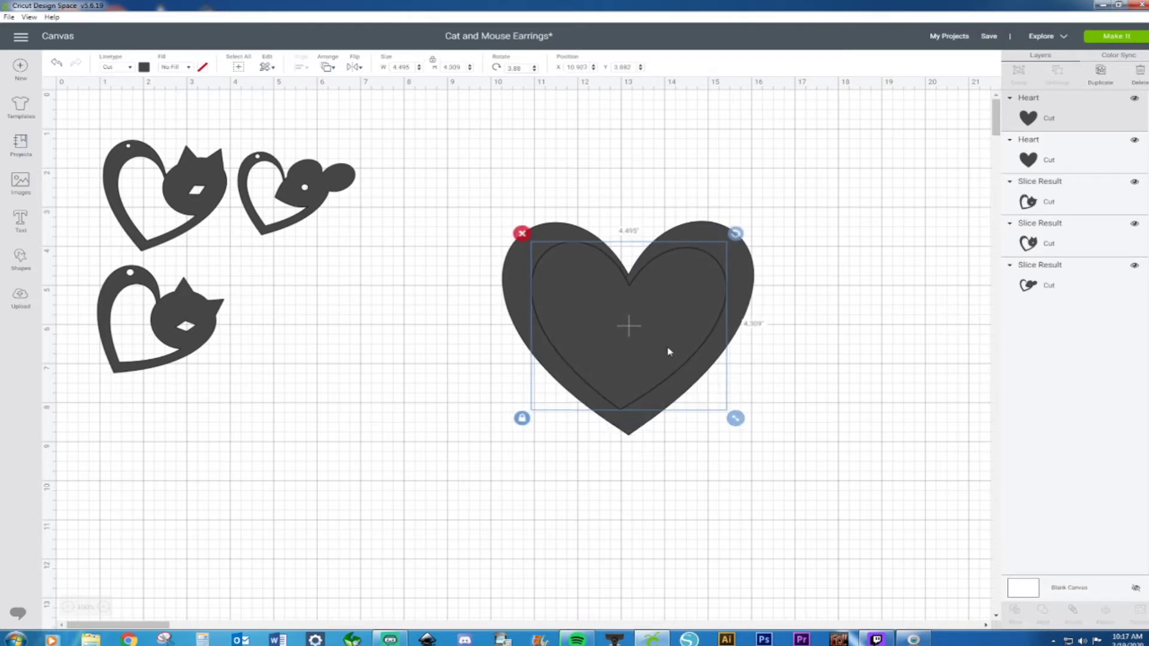
Slice the inner heart out of the large heart and delete both leftover hearts to leave an open outline
{"action": "left_click_drag", "start_coordinate": [828, 217], "coordinate": [574, 443]}
{"action": "right_click", "coordinate": [637, 326]}
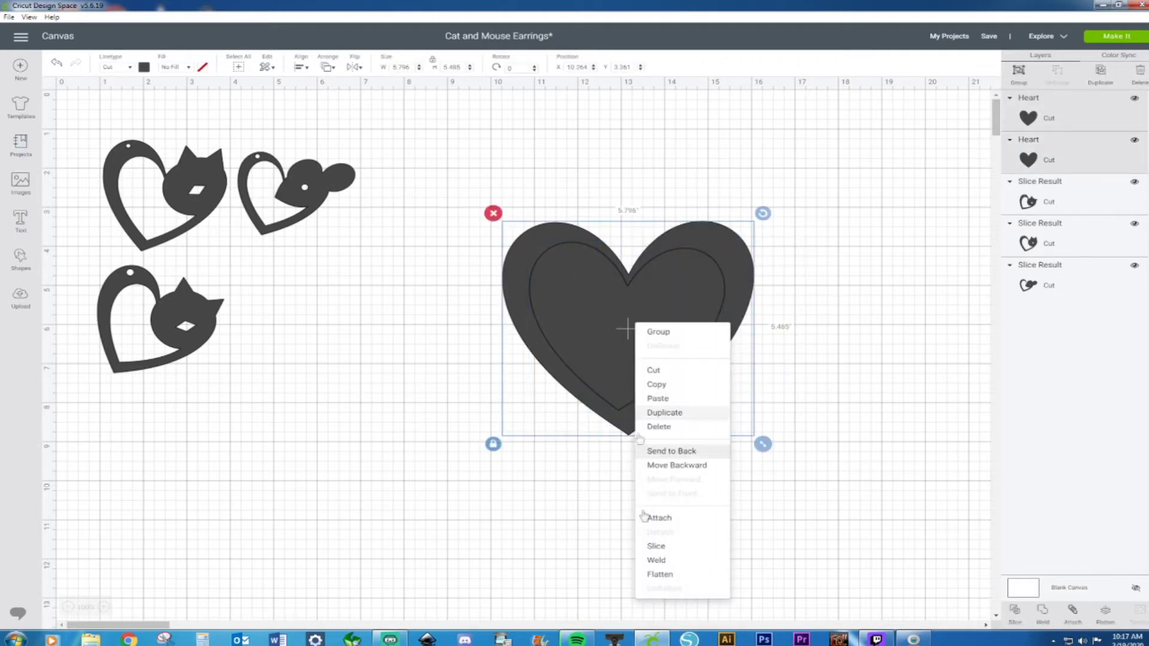
{"action": "left_click", "coordinate": [658, 544]}
{"action": "left_click", "coordinate": [617, 365]}
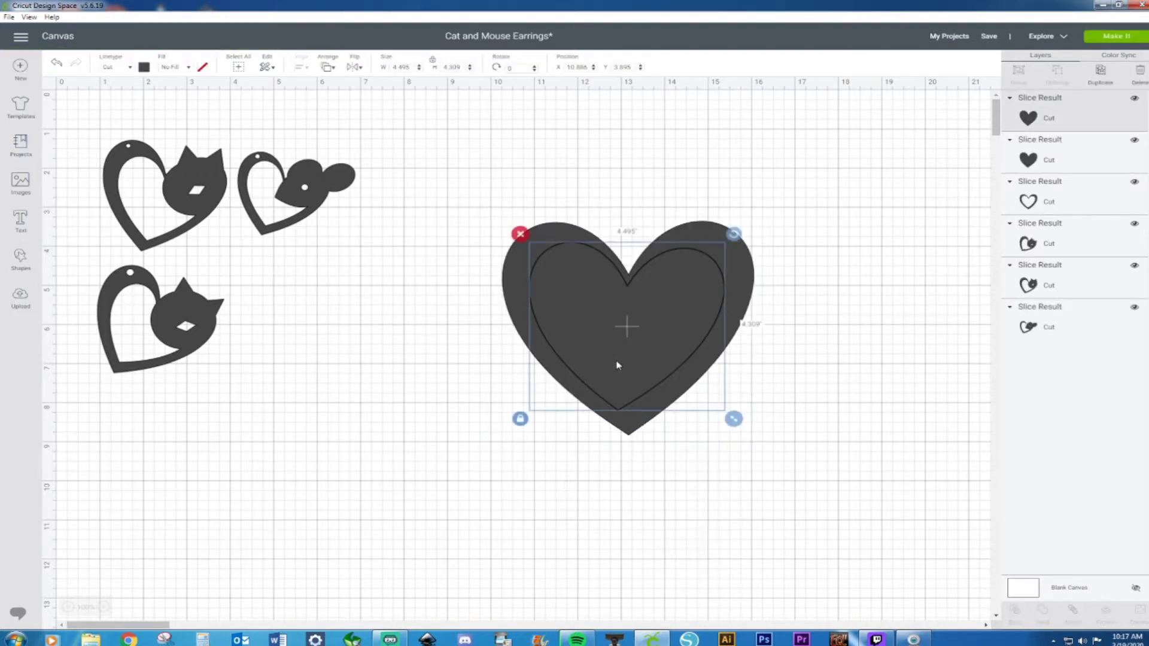
{"action": "key", "text": "Delete"}
{"action": "left_click", "coordinate": [617, 365]}
{"action": "key", "text": "Delete"}
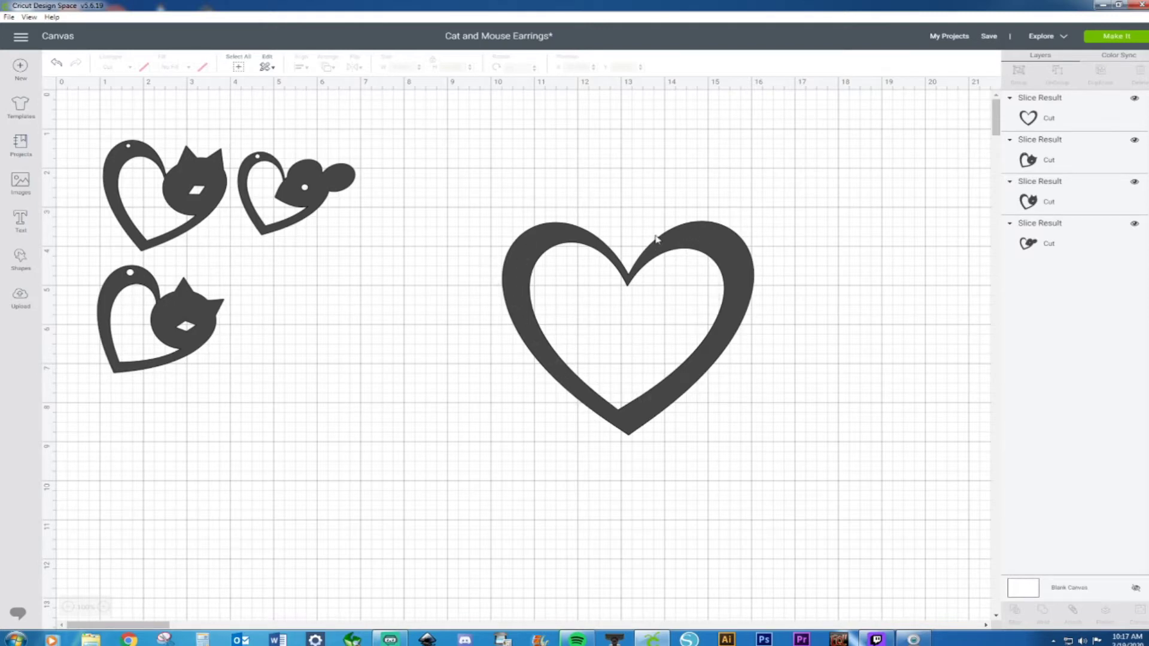
Add another heart and a circle left of the heart outline, with the circle overlapping the heart's lobes
{"action": "left_click", "coordinate": [20, 262]}
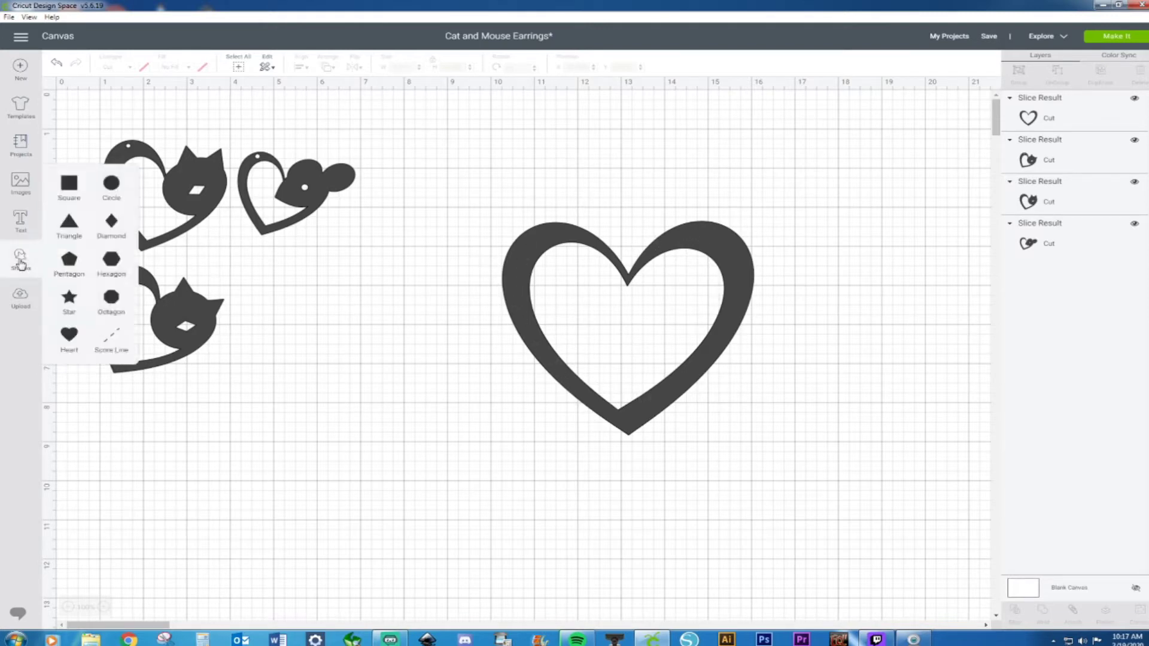
{"action": "left_click", "coordinate": [70, 335]}
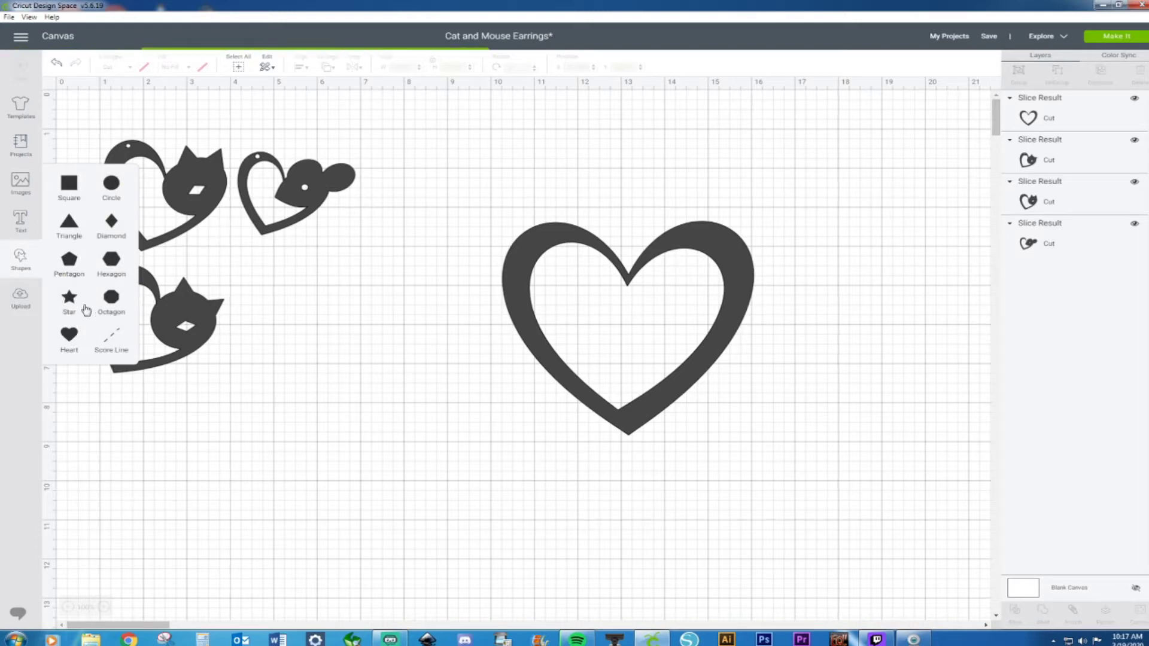
{"action": "left_click", "coordinate": [113, 189]}
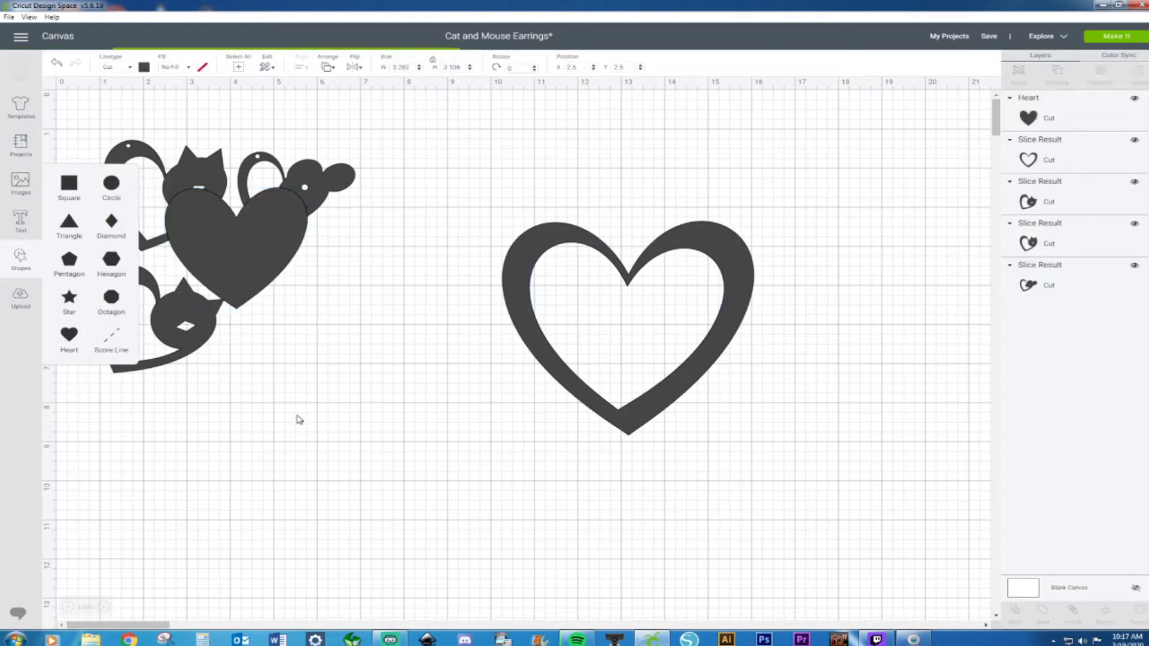
{"action": "left_click_drag", "start_coordinate": [263, 291], "coordinate": [471, 445]}
{"action": "left_click_drag", "start_coordinate": [314, 324], "coordinate": [474, 552]}
{"action": "left_click_drag", "start_coordinate": [464, 419], "coordinate": [400, 350]}
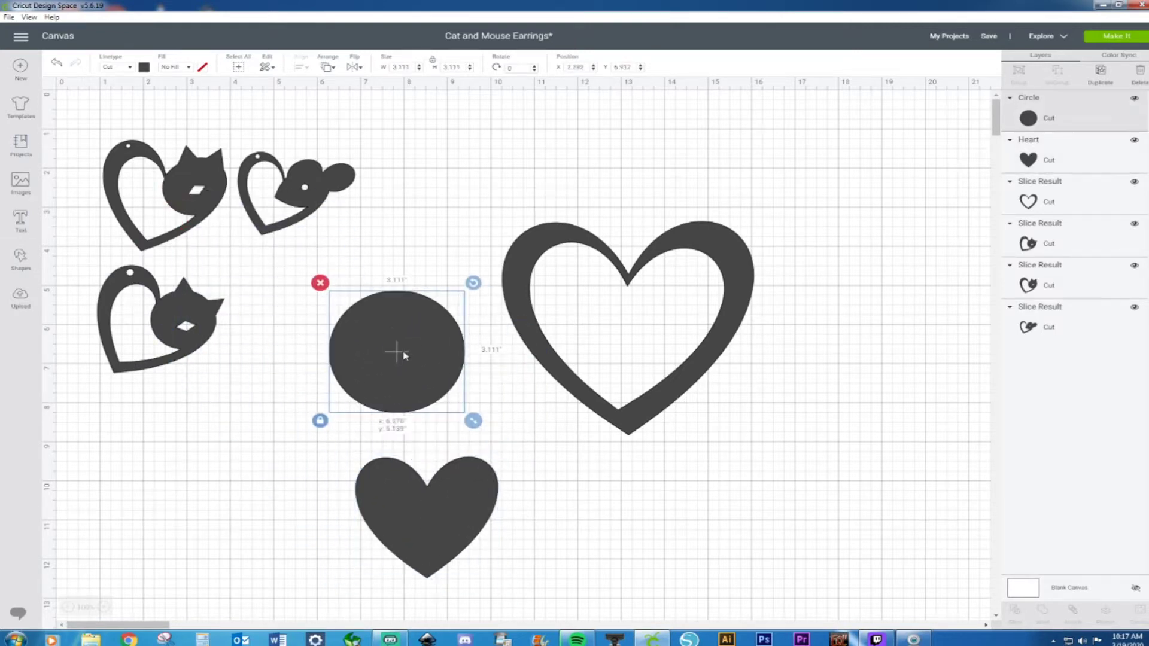
{"action": "left_click_drag", "start_coordinate": [437, 531], "coordinate": [412, 393]}
Unlock the circle's proportions, widen it to cover the heart's lobes, and weld both into a teardrop shape
{"action": "left_click", "coordinate": [413, 312]}
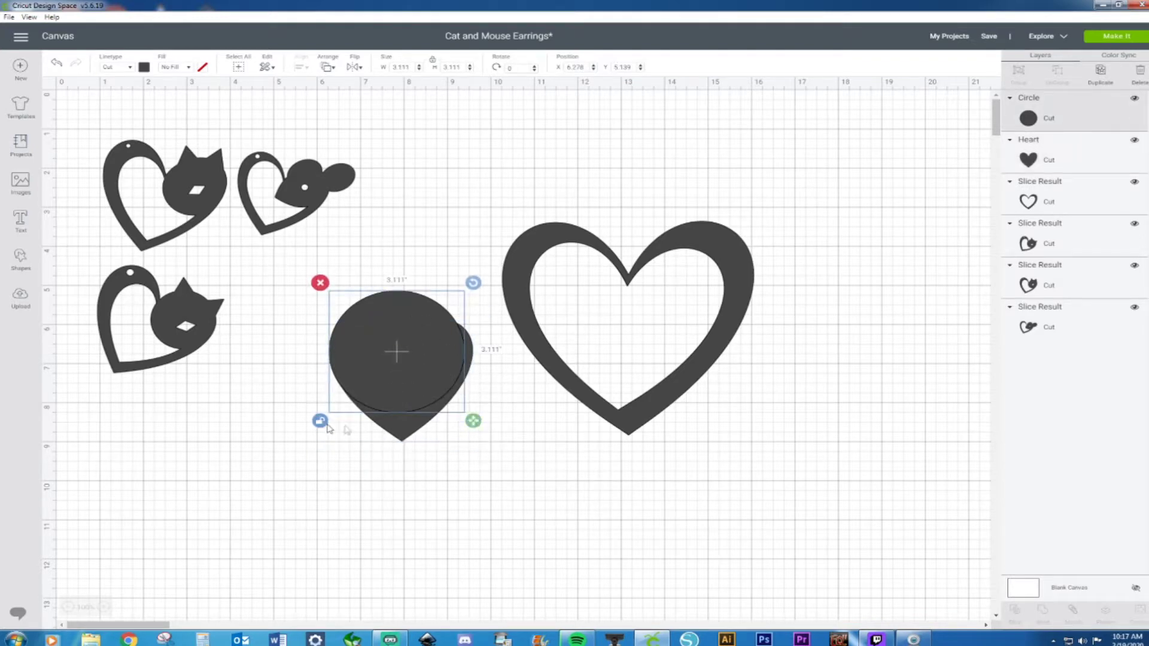
{"action": "left_click_drag", "start_coordinate": [473, 423], "coordinate": [483, 422]}
{"action": "left_click", "coordinate": [516, 499]}
{"action": "left_click_drag", "start_coordinate": [386, 244], "coordinate": [450, 484]}
{"action": "right_click", "coordinate": [447, 479]}
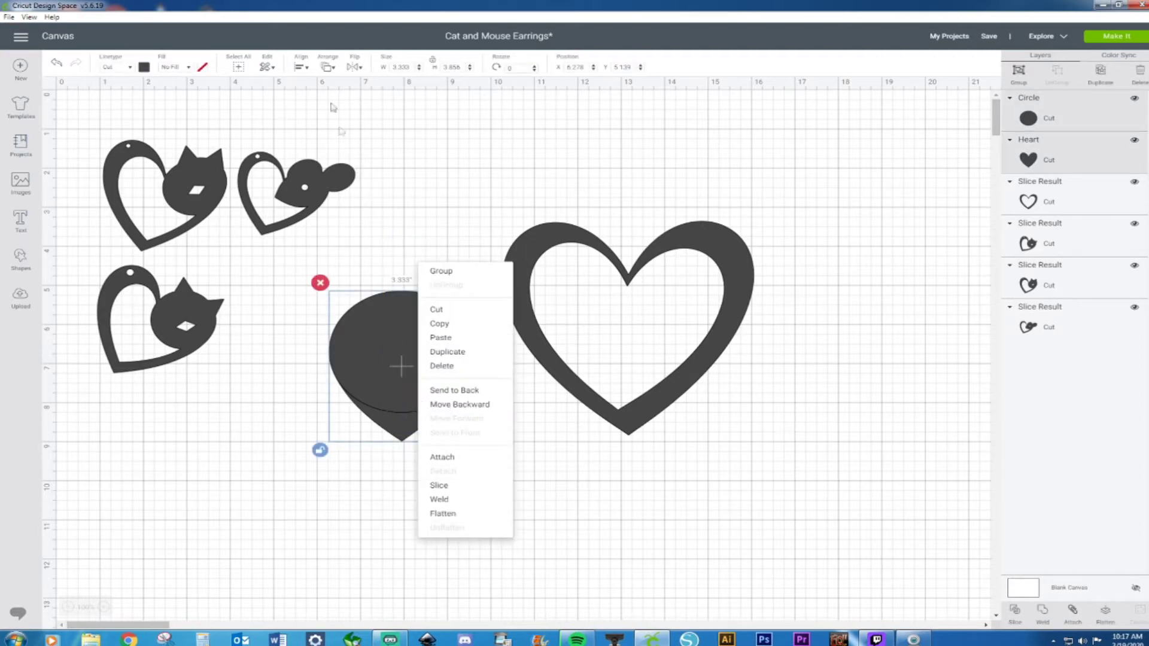
{"action": "left_click", "coordinate": [304, 67]}
{"action": "left_click", "coordinate": [328, 113]}
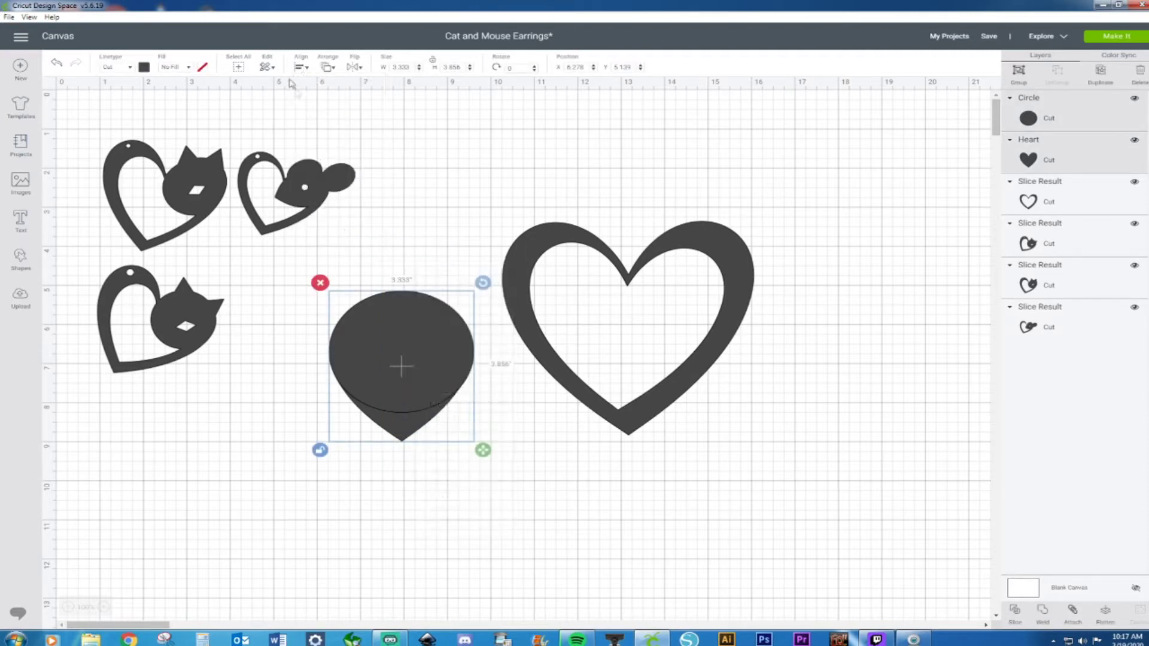
{"action": "right_click", "coordinate": [415, 390]}
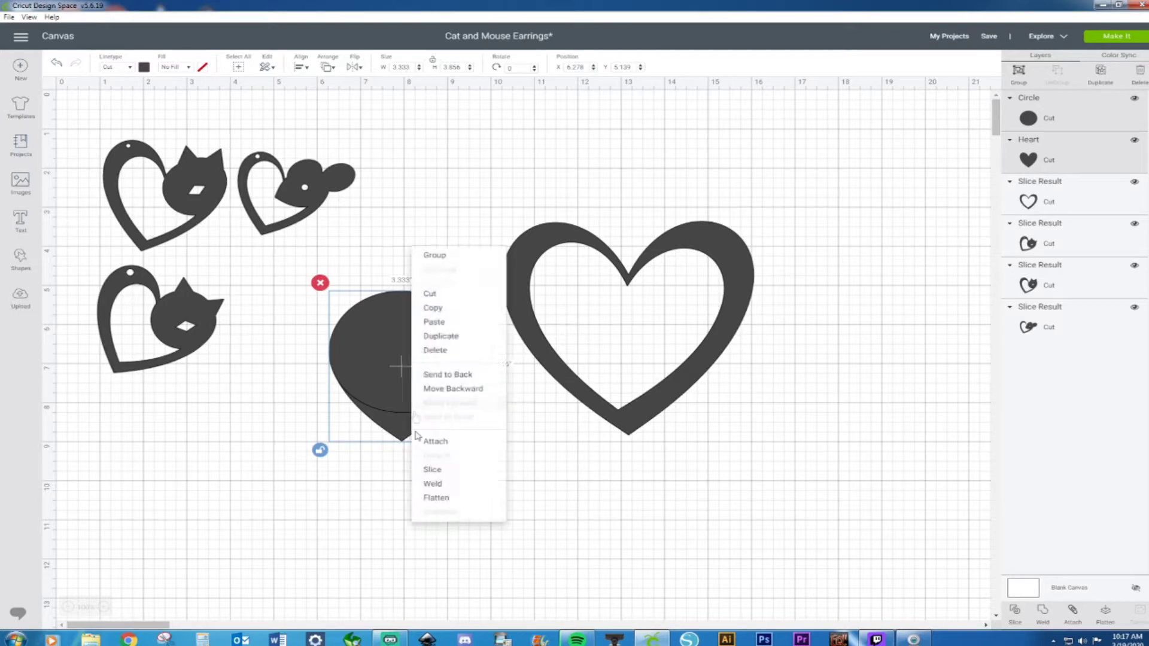
{"action": "left_click", "coordinate": [432, 486]}
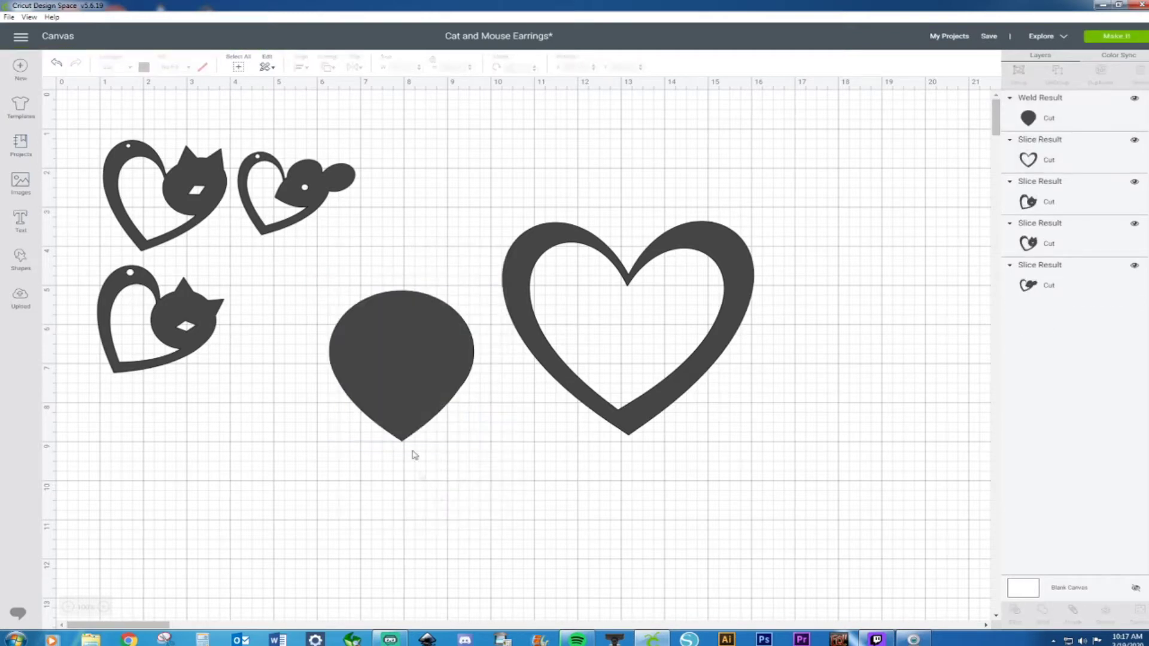
Rotate the welded teardrop to about 54° and scale it down to about 3.56 in wide over the heart outline's right lobe
{"action": "left_click", "coordinate": [393, 392]}
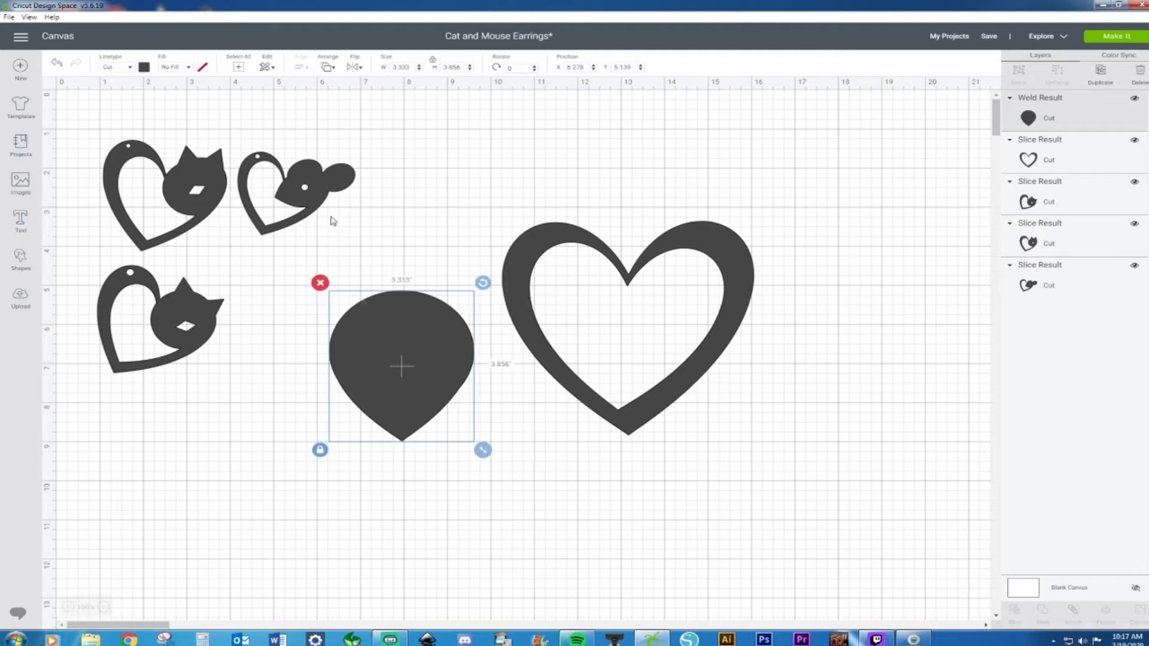
{"action": "left_click_drag", "start_coordinate": [483, 283], "coordinate": [513, 446]}
{"action": "left_click_drag", "start_coordinate": [474, 404], "coordinate": [760, 314]}
{"action": "left_click_drag", "start_coordinate": [801, 360], "coordinate": [773, 339]}
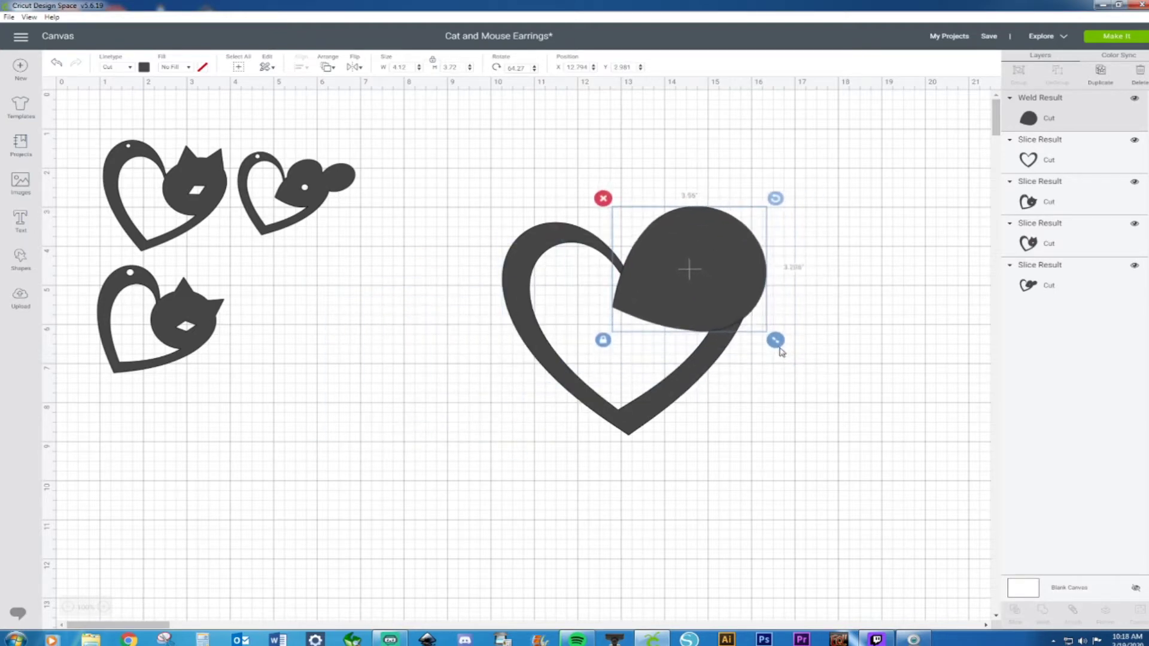
Shrink the teardrop to about 3.16 in wide, rotate it slightly further clockwise, and align its round edge with the heart's right lobe
{"action": "left_click_drag", "start_coordinate": [693, 283], "coordinate": [685, 290]}
{"action": "left_click_drag", "start_coordinate": [774, 353], "coordinate": [756, 341]}
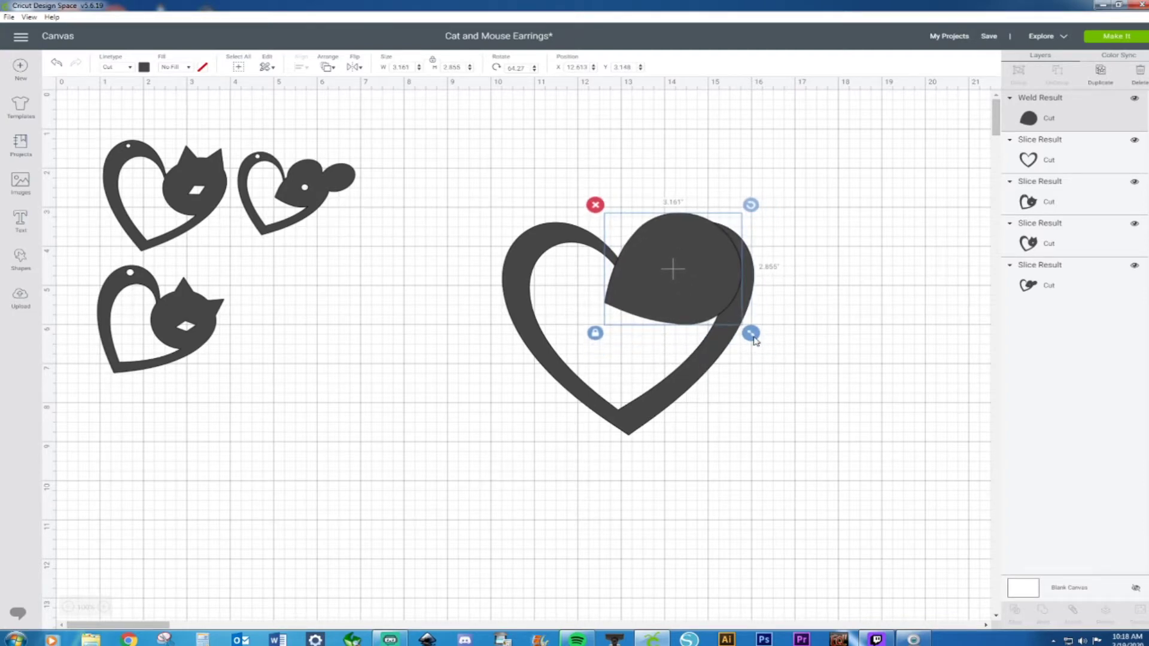
{"action": "mouse_move", "coordinate": [705, 276]}
{"action": "left_mouse_down"}
{"action": "mouse_move", "coordinate": [719, 285]}
{"action": "mouse_move", "coordinate": [715, 273]}
{"action": "left_mouse_up"}
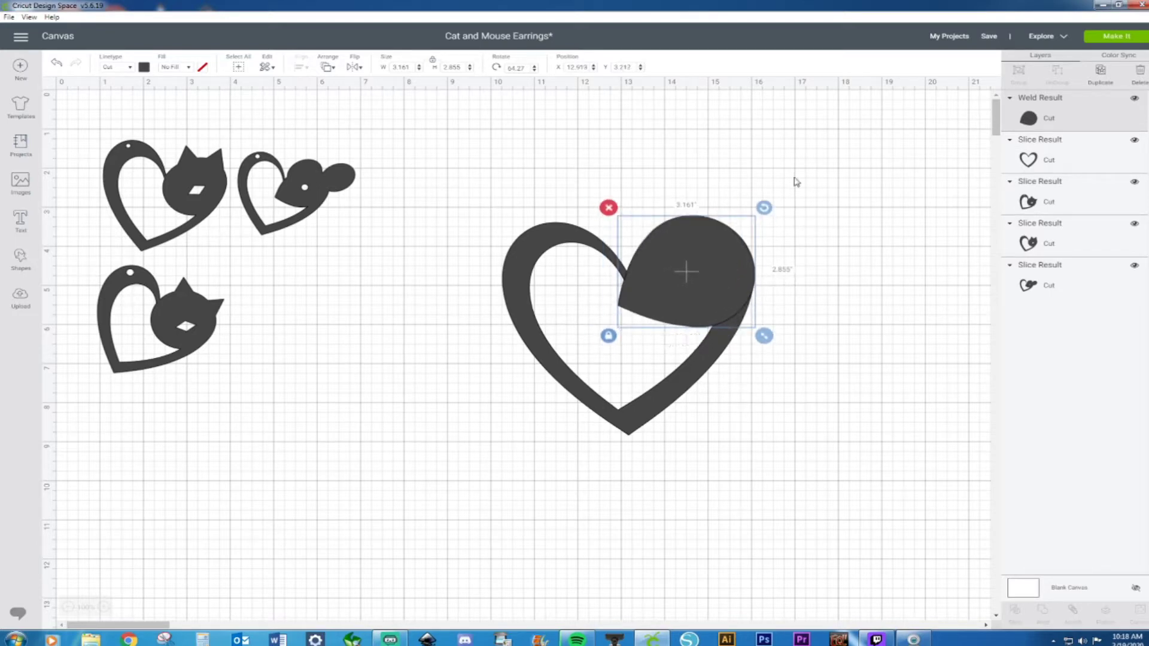
{"action": "left_click_drag", "start_coordinate": [774, 210], "coordinate": [766, 201]}
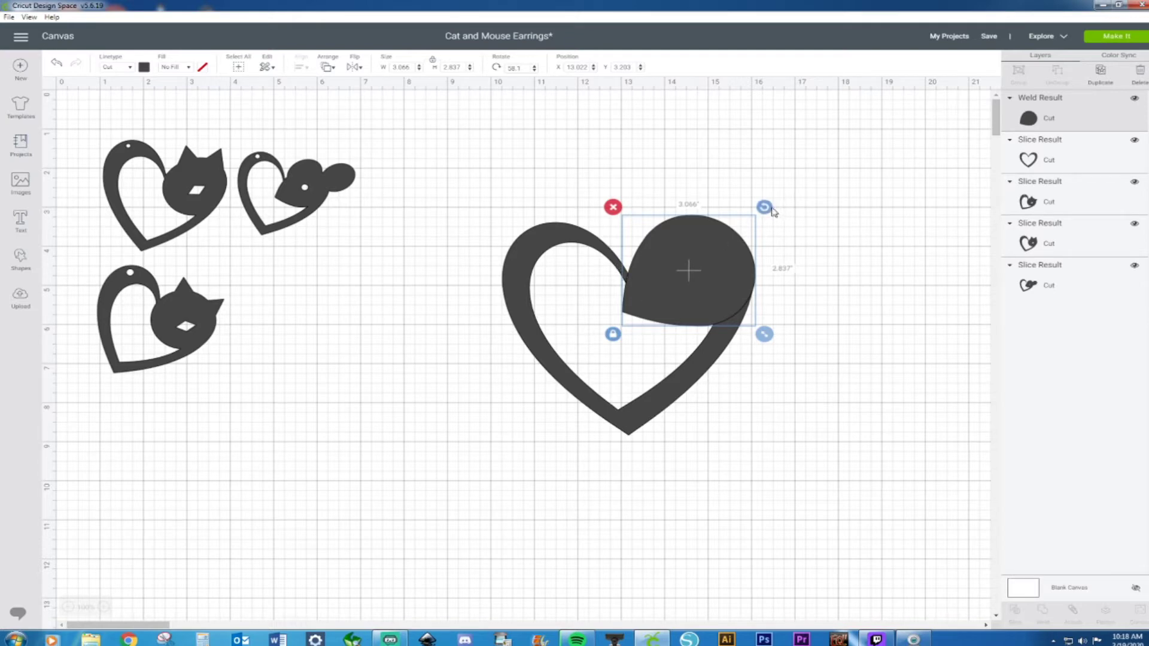
{"action": "left_click_drag", "start_coordinate": [772, 210], "coordinate": [765, 206]}
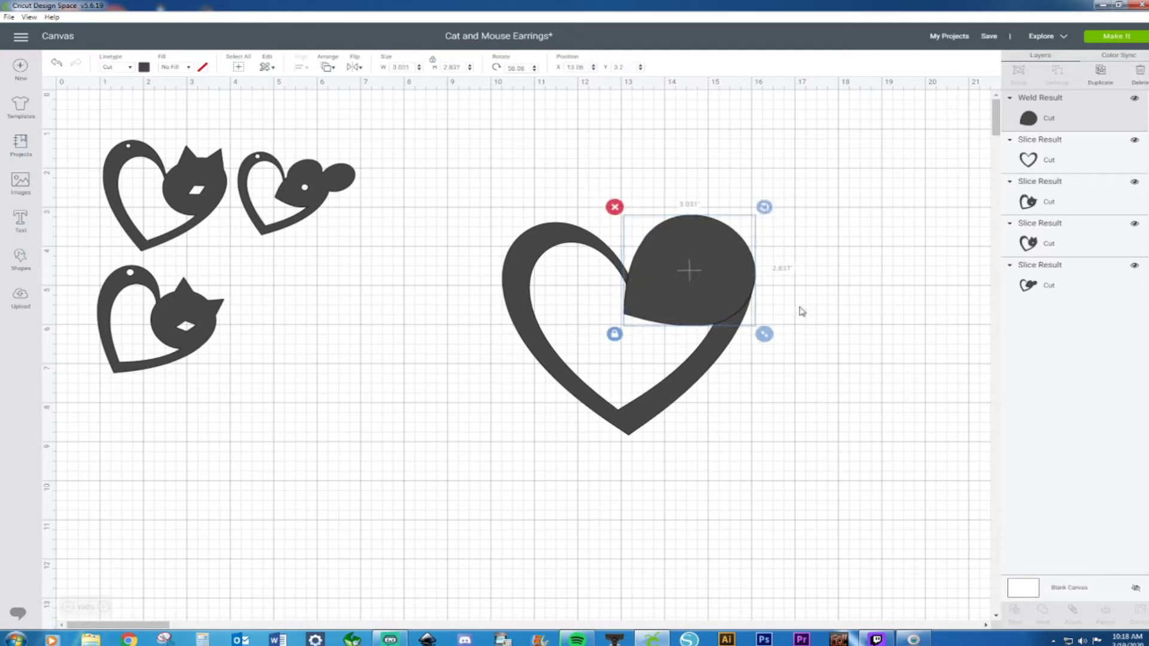
{"action": "left_click_drag", "start_coordinate": [721, 280], "coordinate": [719, 280]}
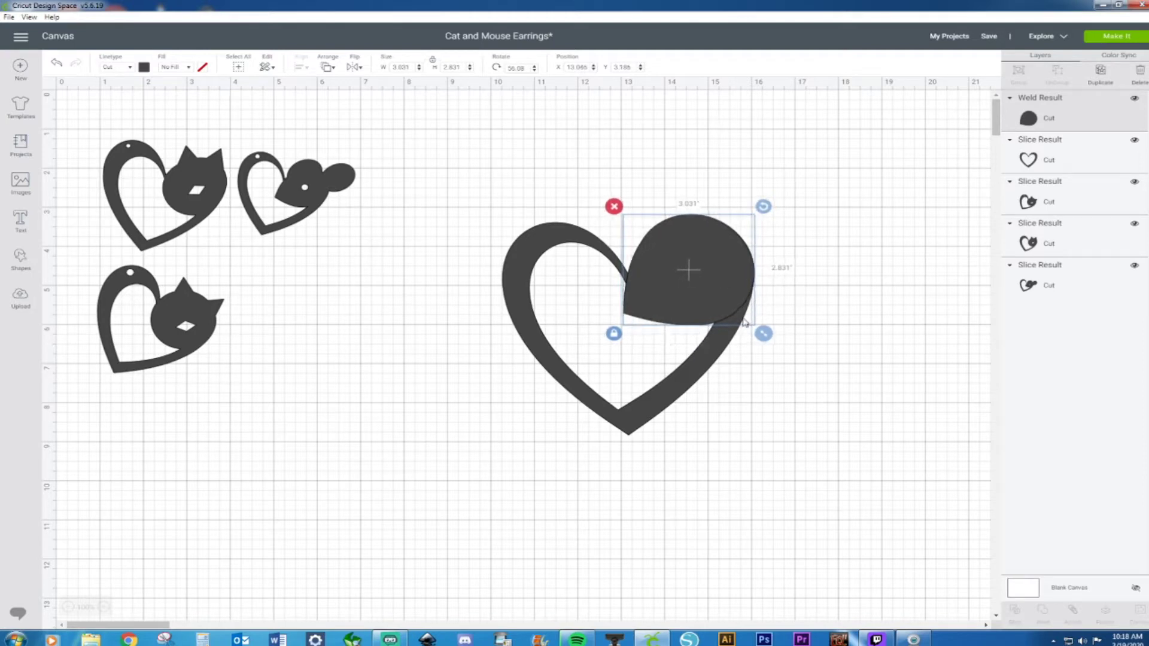
Weld the teardrop head and the heart outline into one shape
{"action": "left_click_drag", "start_coordinate": [874, 222], "coordinate": [847, 202]}
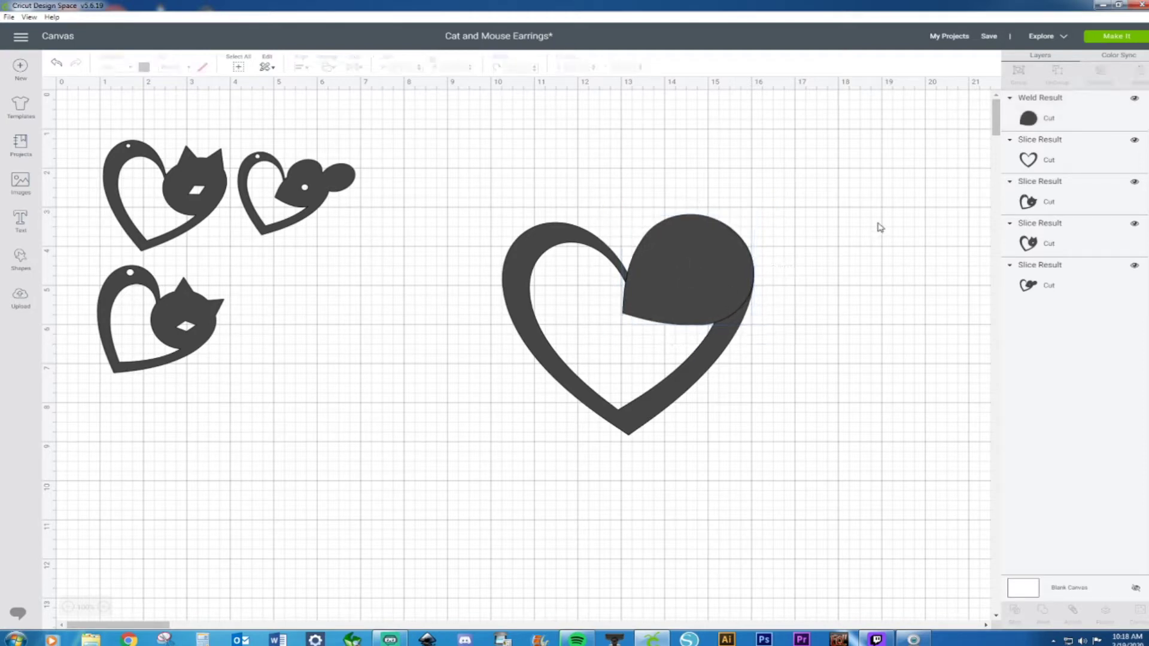
{"action": "left_click_drag", "start_coordinate": [785, 274], "coordinate": [561, 394]}
{"action": "right_click", "coordinate": [561, 394]}
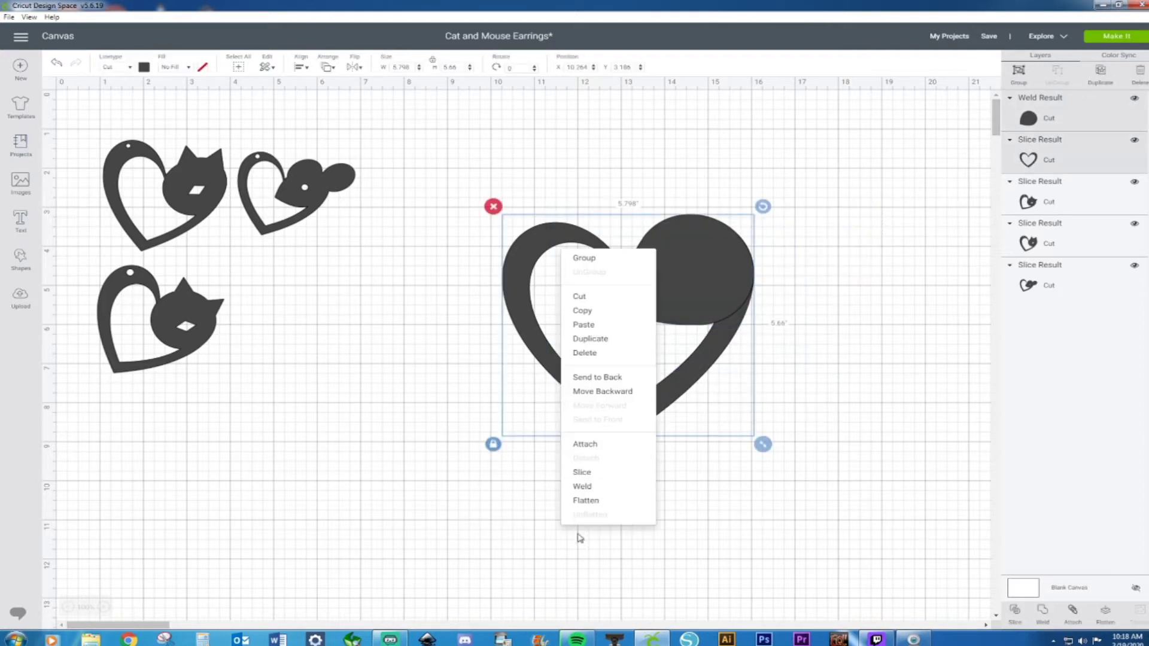
{"action": "left_click", "coordinate": [576, 487]}
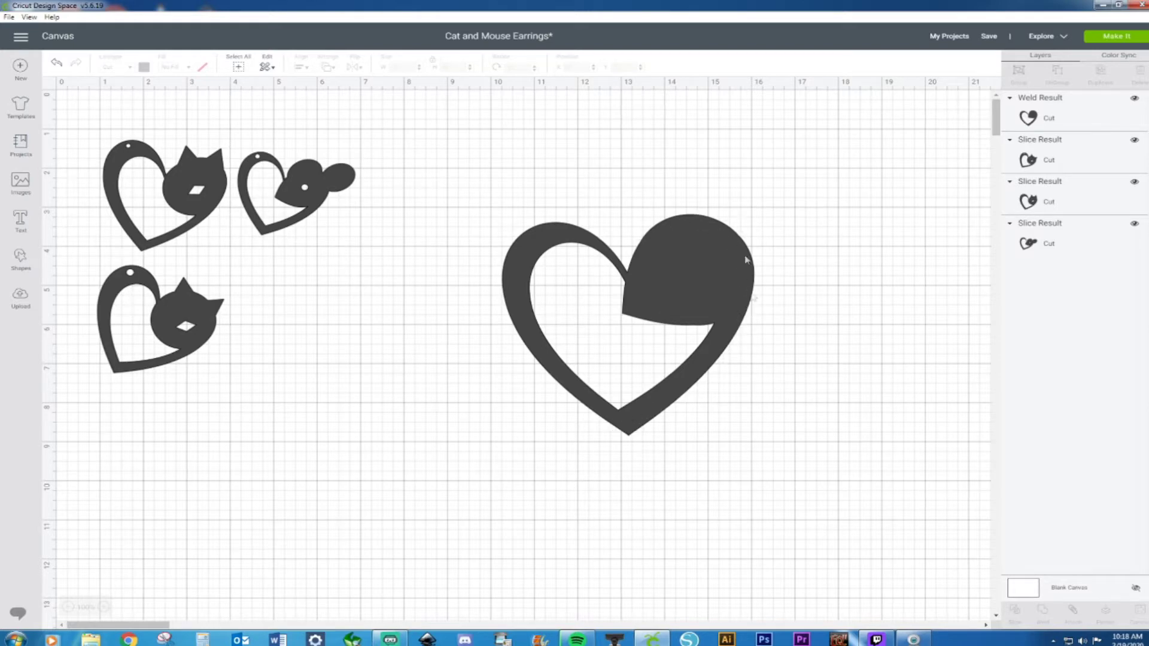
Add a circle, shrink it to about 0.51 in, and position it as the eye in the middle of the mouse head
{"action": "left_click", "coordinate": [18, 262]}
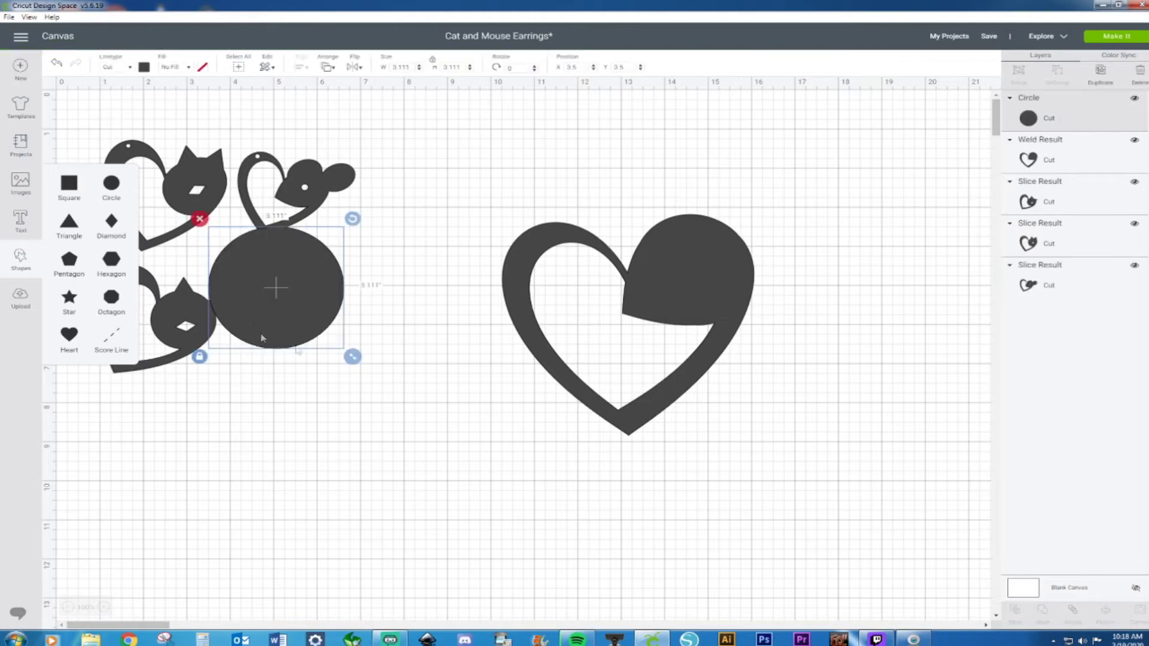
{"action": "left_click_drag", "start_coordinate": [352, 358], "coordinate": [693, 273]}
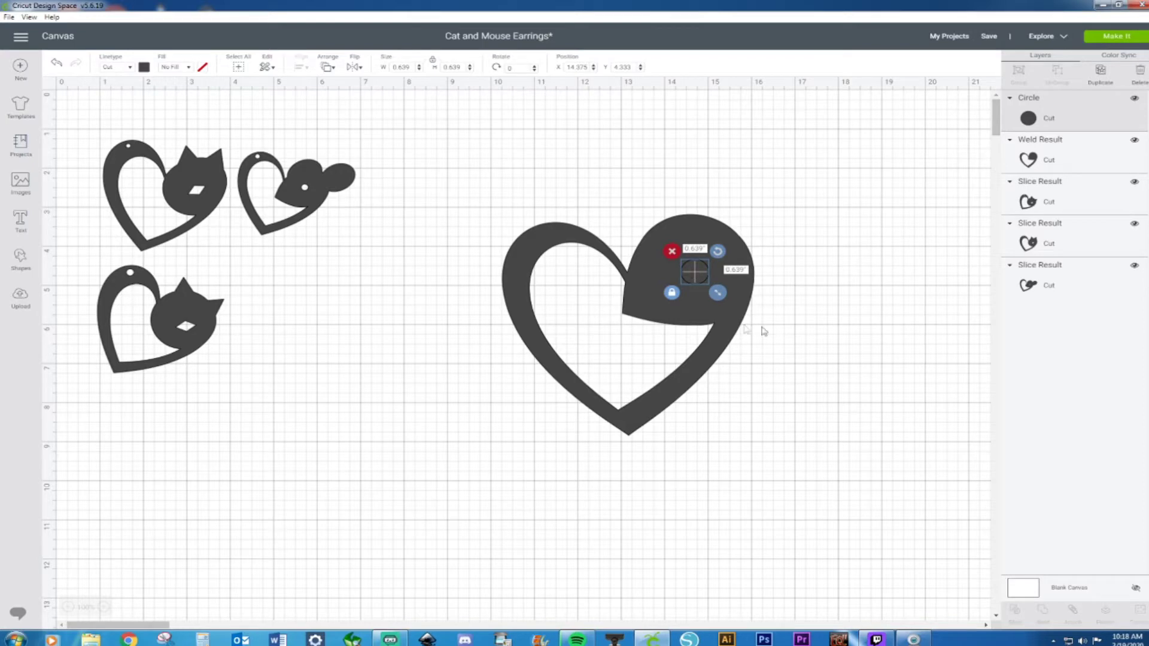
{"action": "left_click", "coordinate": [764, 331]}
{"action": "left_click", "coordinate": [702, 282]}
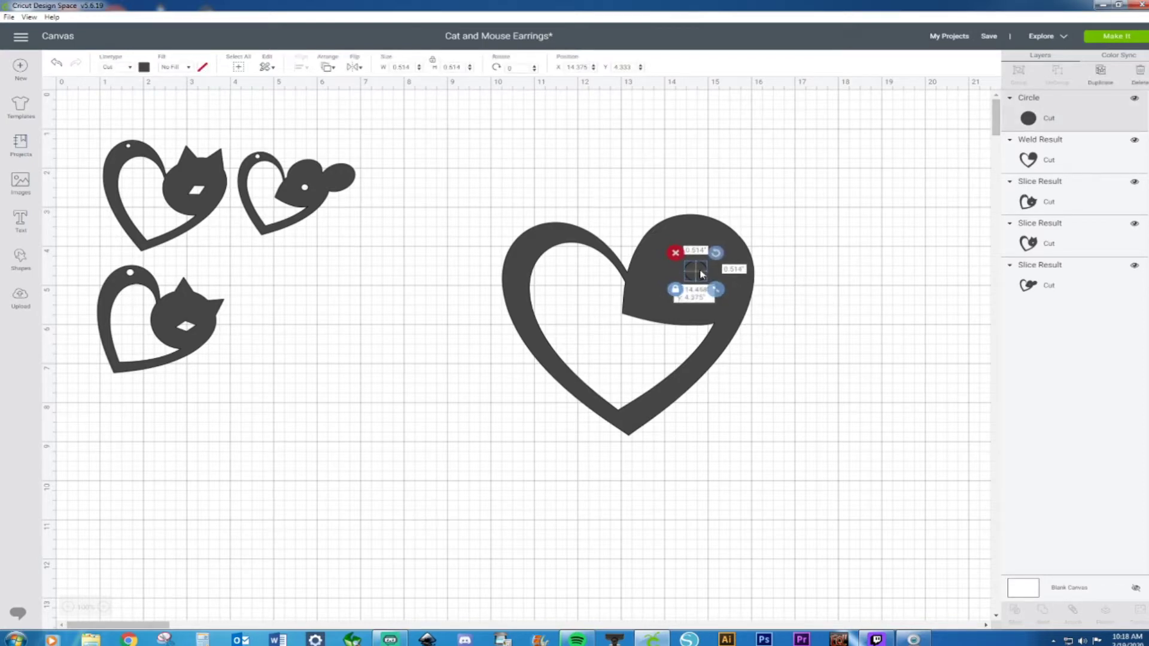
{"action": "left_click_drag", "start_coordinate": [772, 226], "coordinate": [652, 322]}
{"action": "right_click", "coordinate": [680, 305]}
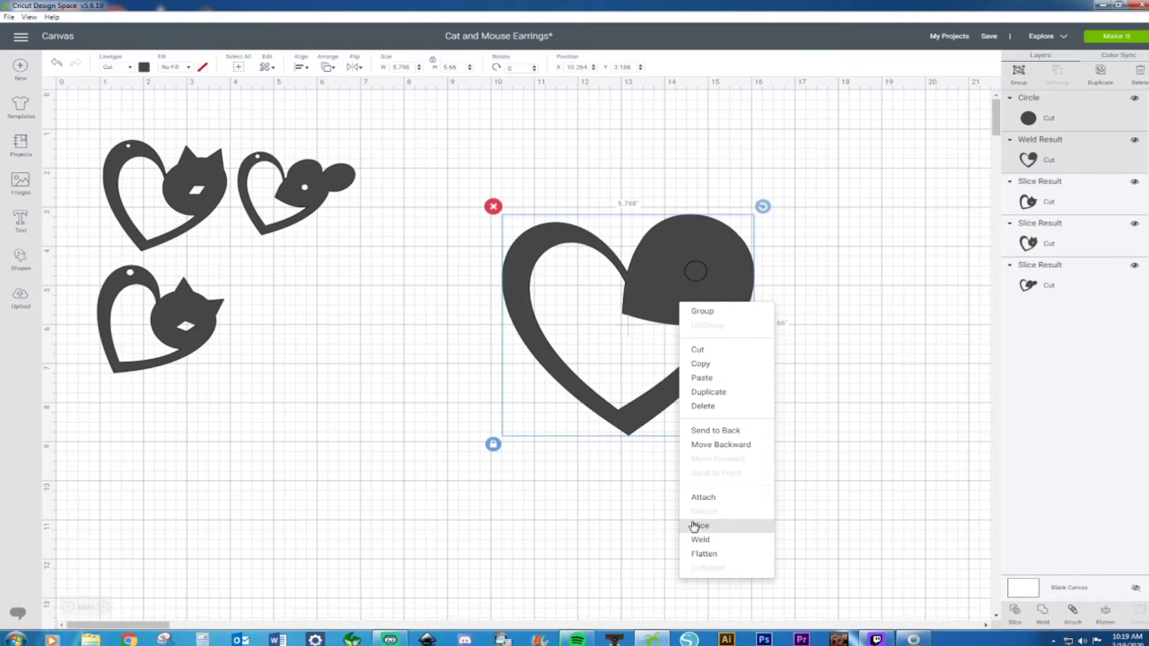
{"action": "left_click", "coordinate": [682, 114]}
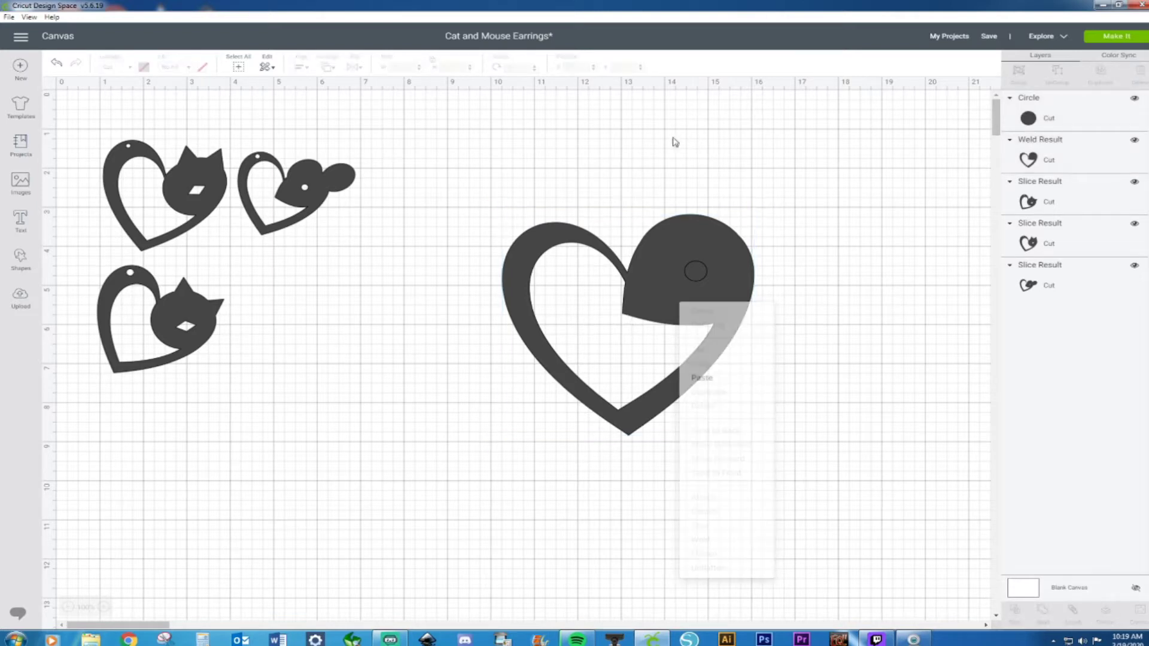
{"action": "left_click", "coordinate": [697, 273]}
{"action": "left_click_drag", "start_coordinate": [462, 202], "coordinate": [757, 467]}
{"action": "right_click", "coordinate": [687, 300]}
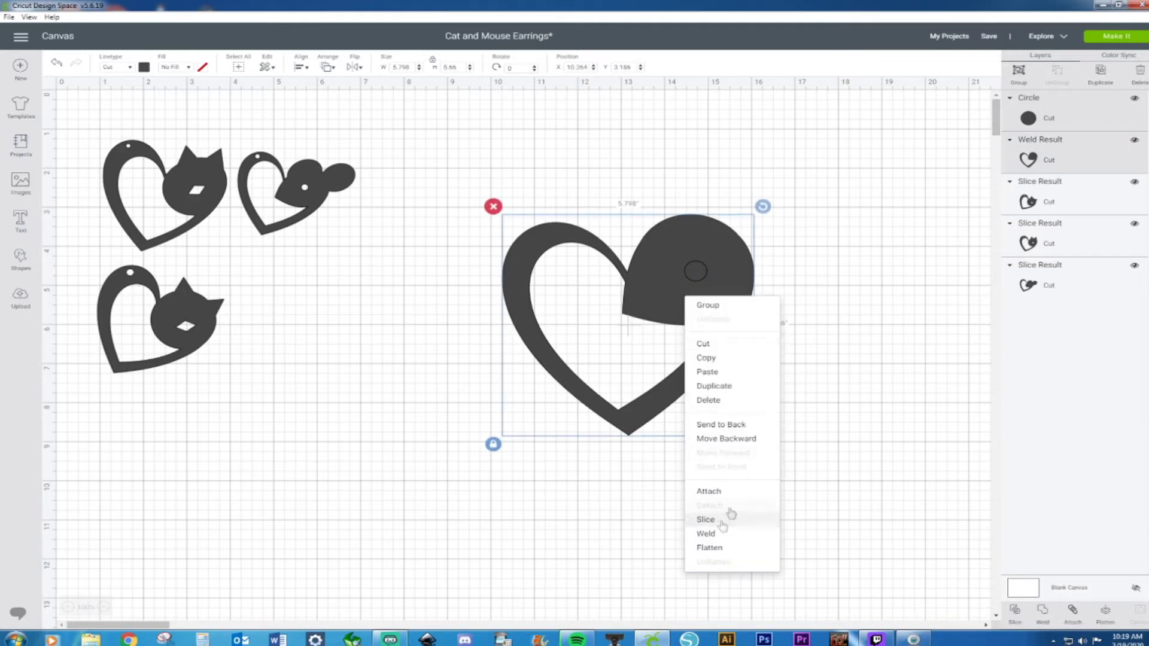
{"action": "left_click", "coordinate": [868, 341]}
Reposition the eye circle in the middle of the mouse head and slice it out of the welded heart
{"action": "left_click", "coordinate": [694, 279]}
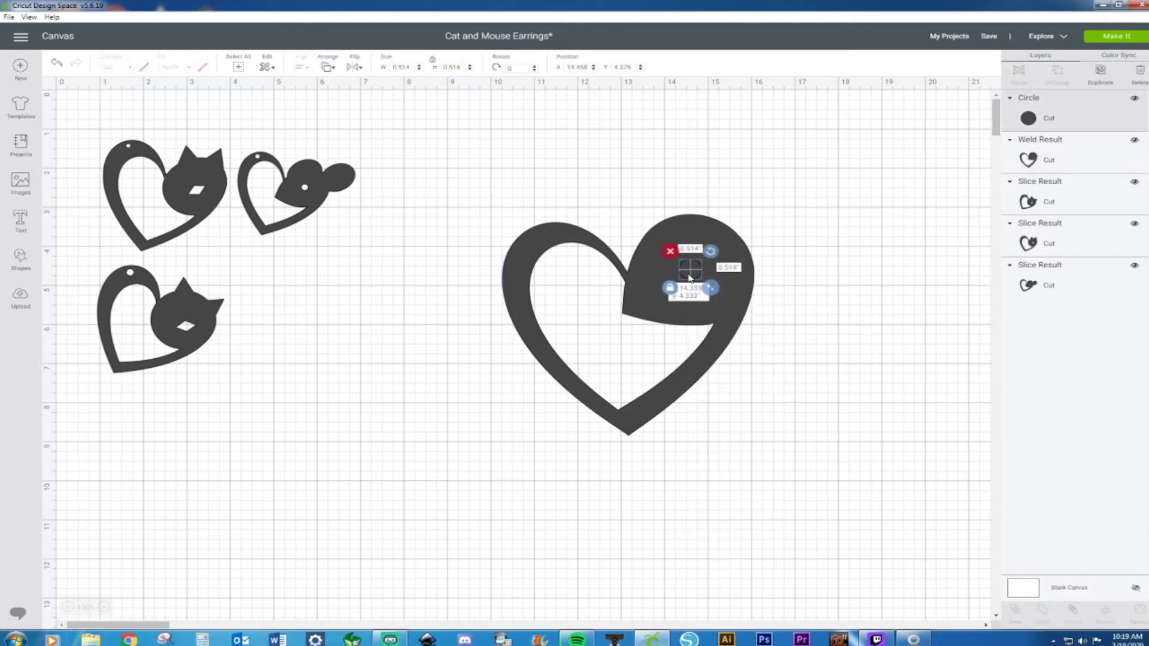
{"action": "left_click", "coordinate": [902, 317]}
{"action": "left_click", "coordinate": [682, 279]}
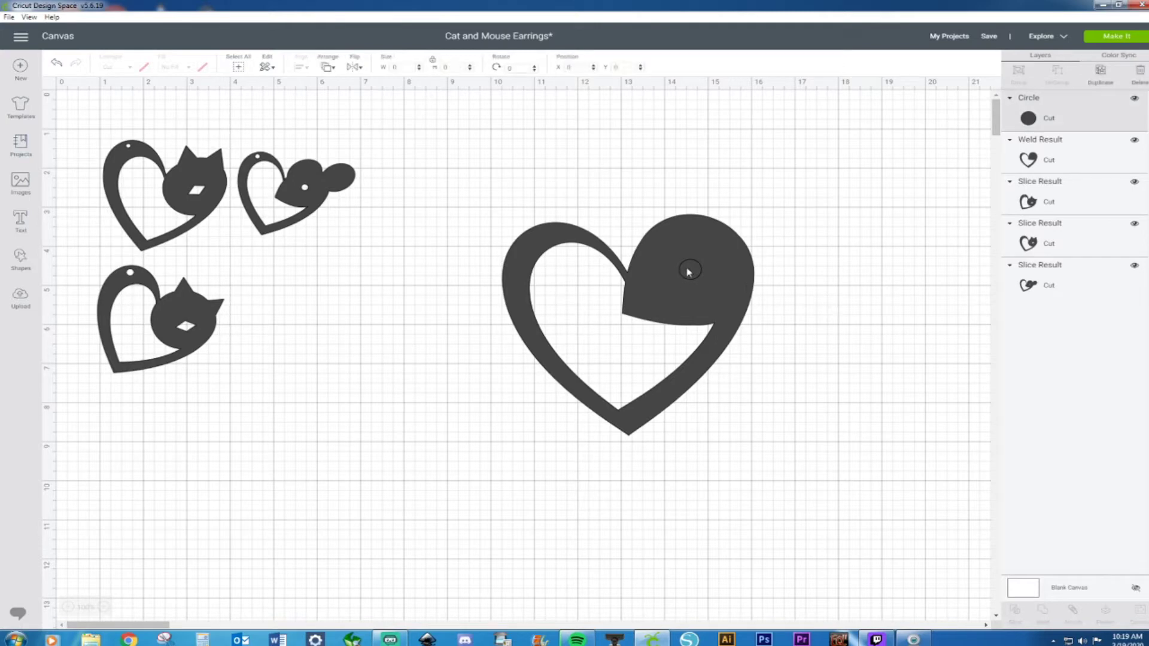
{"action": "left_click_drag", "start_coordinate": [805, 427], "coordinate": [806, 427]}
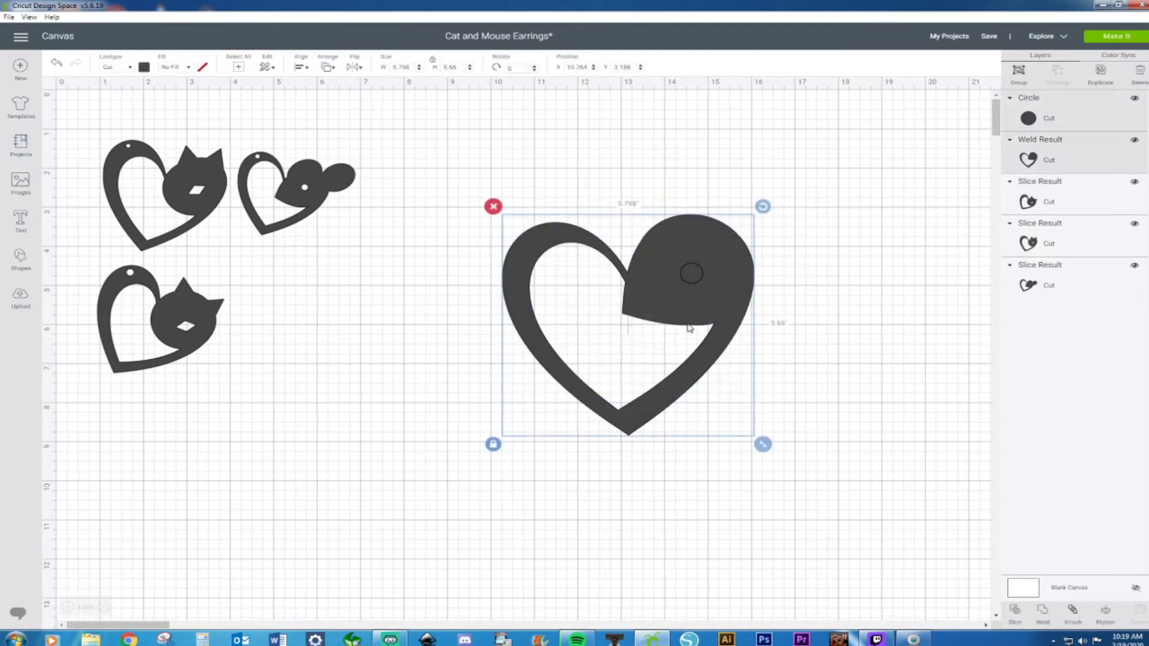
{"action": "right_click", "coordinate": [685, 323]}
{"action": "left_click", "coordinate": [719, 550]}
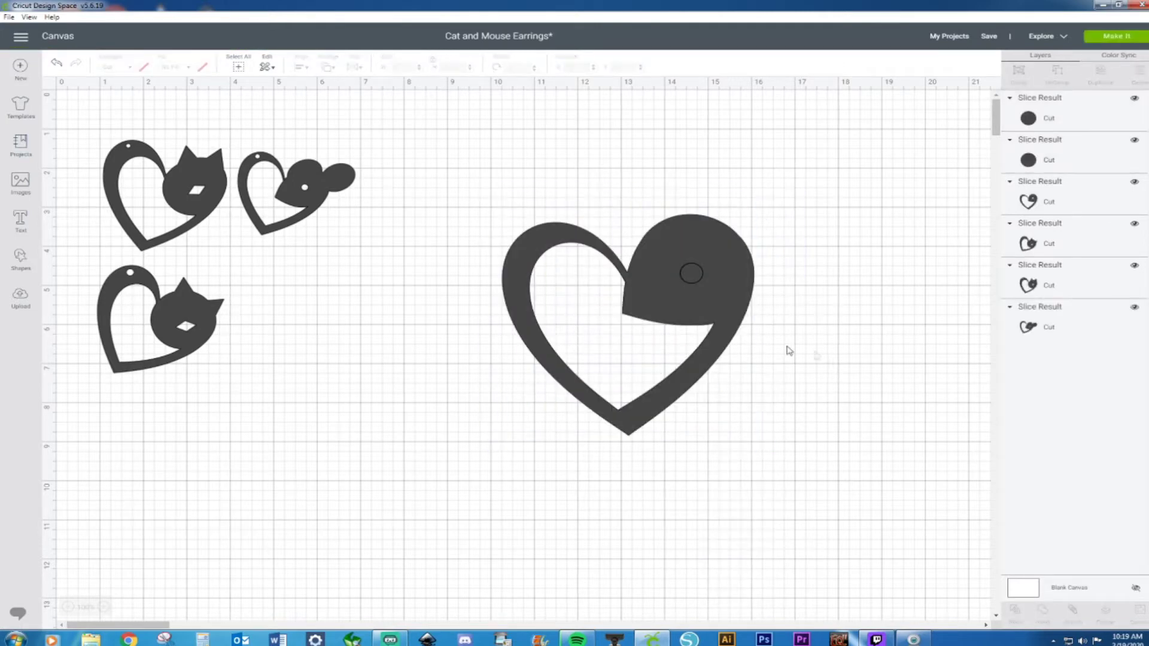
Move the sliced heart aside, enlarge one leftover eye circle to about 2.42 in, and delete the other leftover circle
{"action": "left_click_drag", "start_coordinate": [708, 329], "coordinate": [604, 466]}
{"action": "left_click_drag", "start_coordinate": [622, 234], "coordinate": [890, 377]}
{"action": "left_click", "coordinate": [796, 286]}
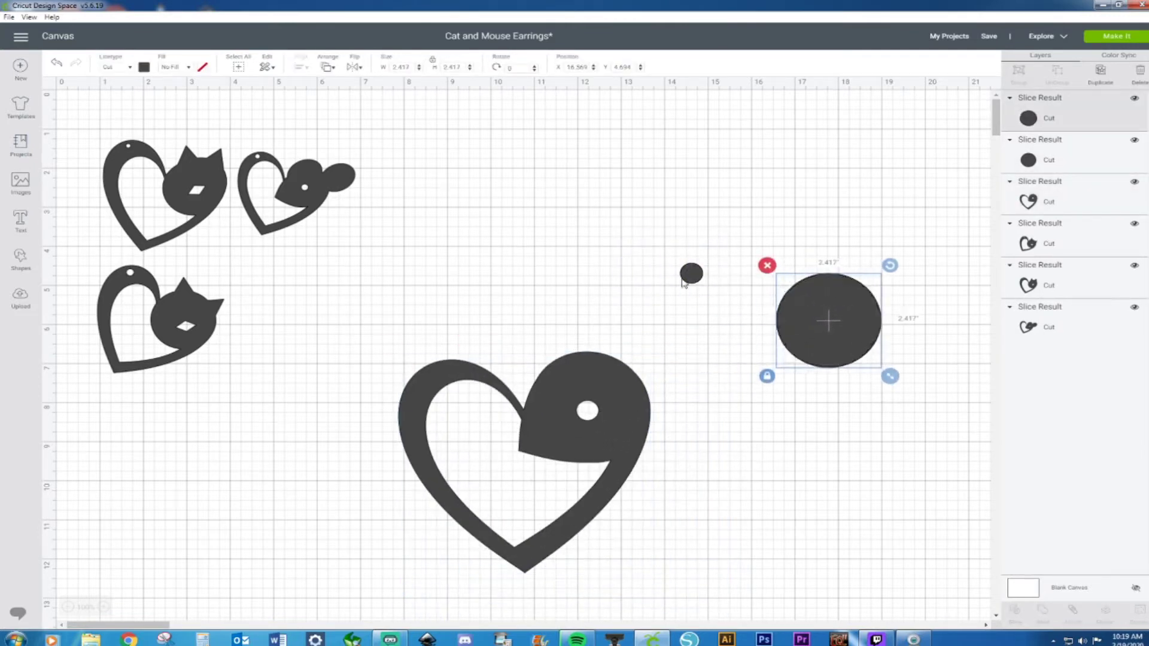
{"action": "left_click", "coordinate": [689, 274]}
{"action": "key", "text": "Delete"}
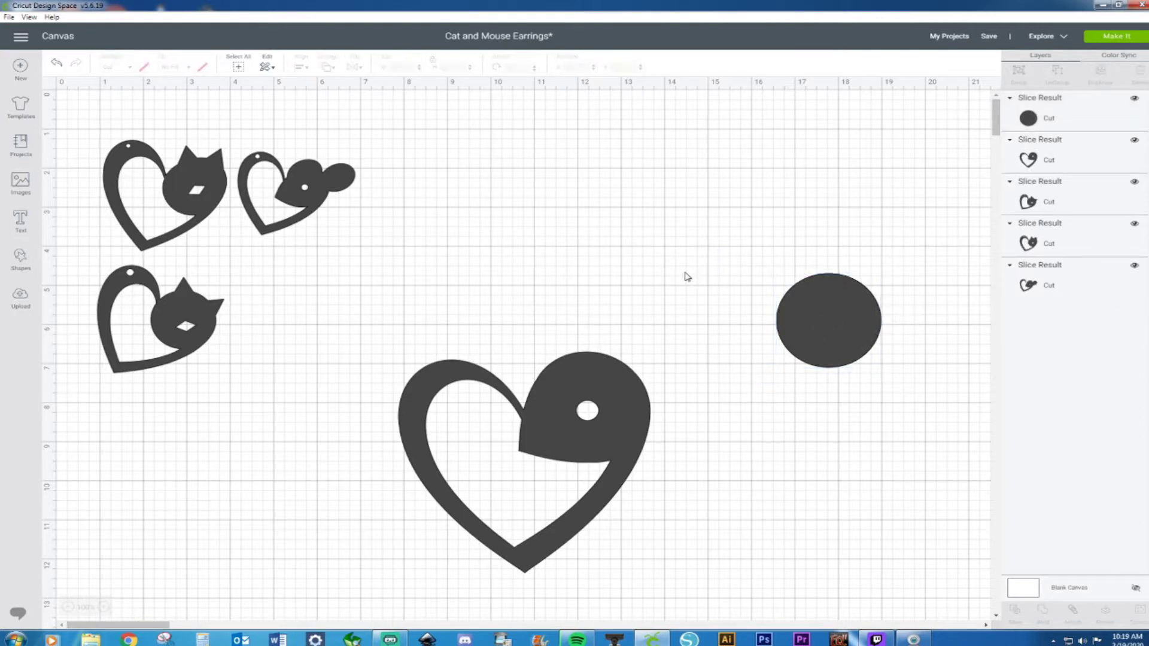
Unlock the large circle's proportions, squash it into an oval about 1.53 by 1.29 in, and rotate it for an ear
{"action": "left_click", "coordinate": [810, 329]}
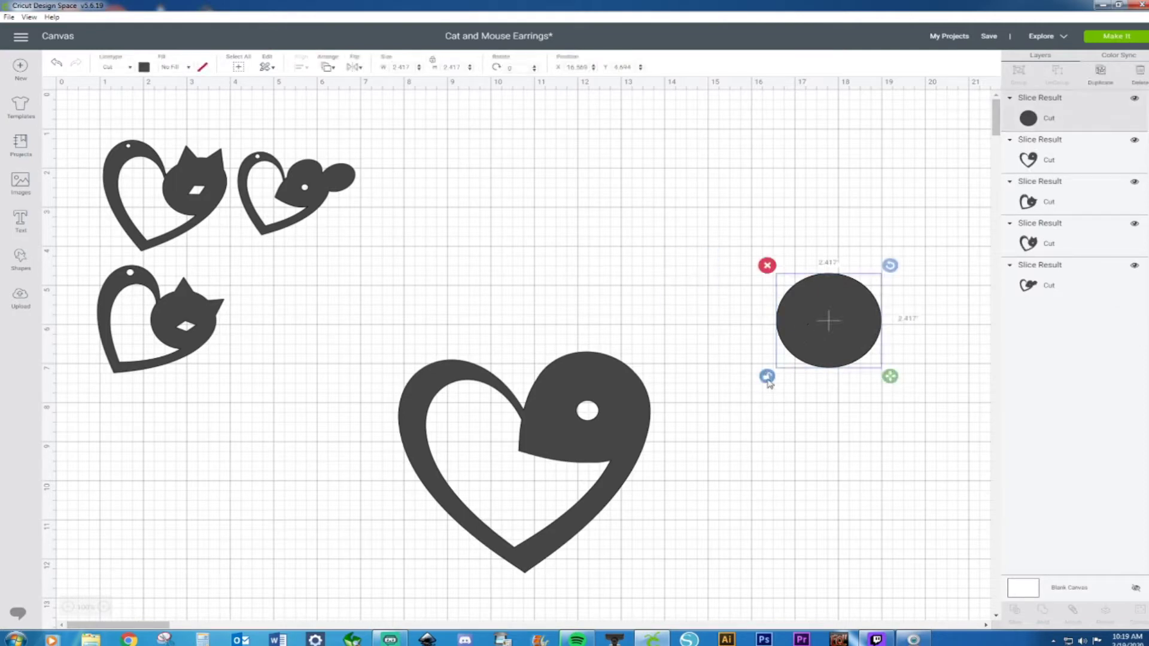
{"action": "left_click_drag", "start_coordinate": [894, 377], "coordinate": [852, 333]}
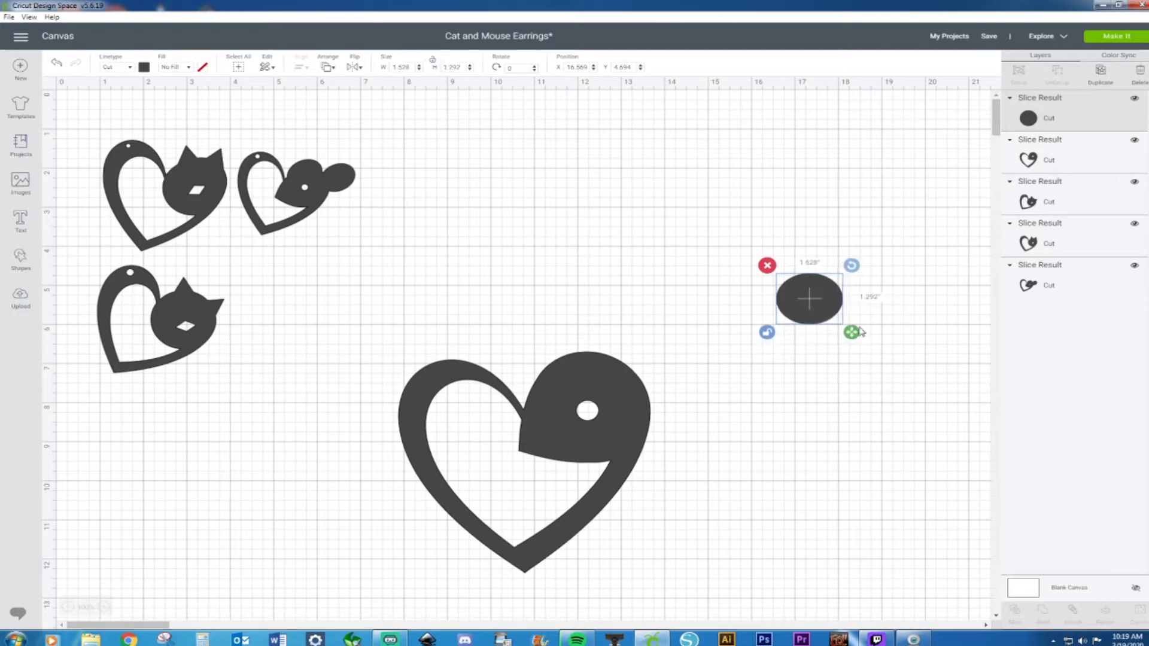
{"action": "left_click", "coordinate": [849, 247]}
{"action": "left_click", "coordinate": [832, 304]}
{"action": "mouse_move", "coordinate": [852, 261]}
{"action": "left_mouse_down"}
{"action": "mouse_move", "coordinate": [861, 281]}
{"action": "mouse_move", "coordinate": [852, 264]}
{"action": "left_mouse_up"}
Place the oval on the mouse head's right side as an ear about 1.9 in wide and send it to the back
{"action": "left_click_drag", "start_coordinate": [826, 300], "coordinate": [701, 416]}
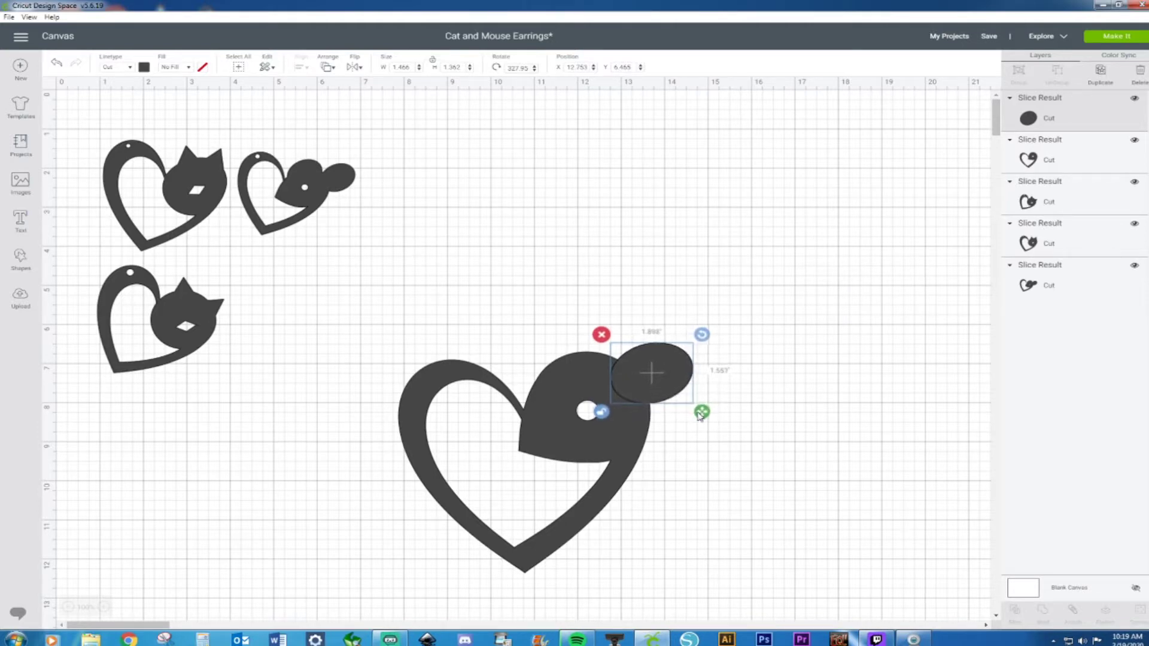
{"action": "right_click", "coordinate": [673, 385]}
{"action": "left_click", "coordinate": [699, 363]}
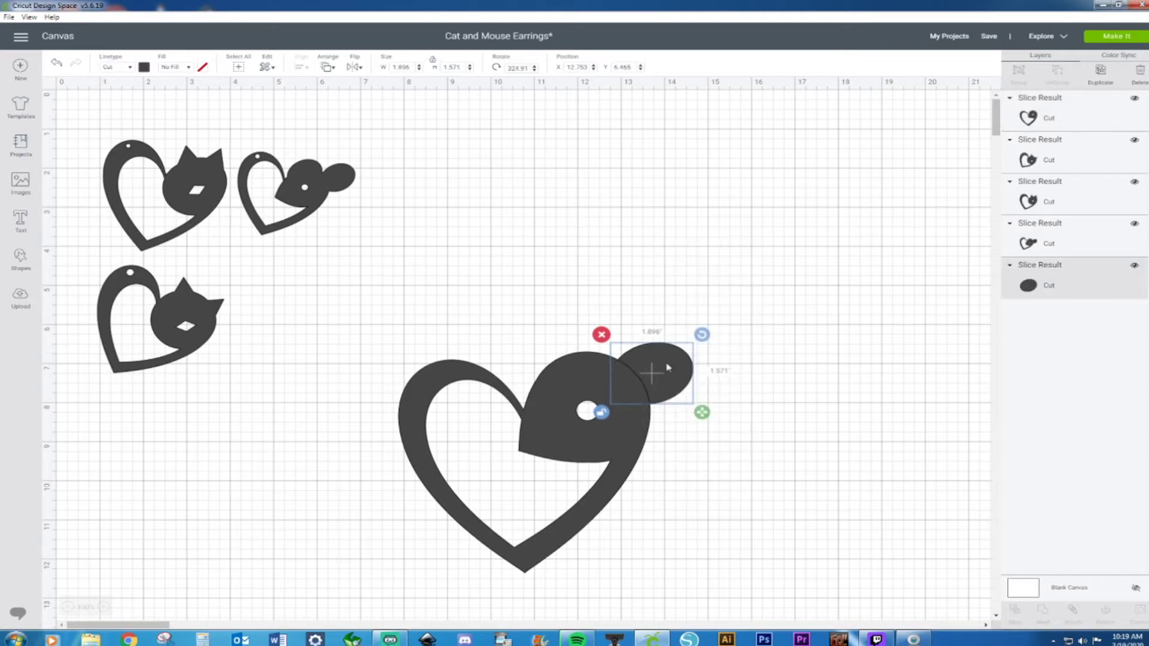
Duplicate the ear, rotate the copy to about 305°, place it on top of the mouse head, and send it to the back
{"action": "right_click", "coordinate": [674, 358]}
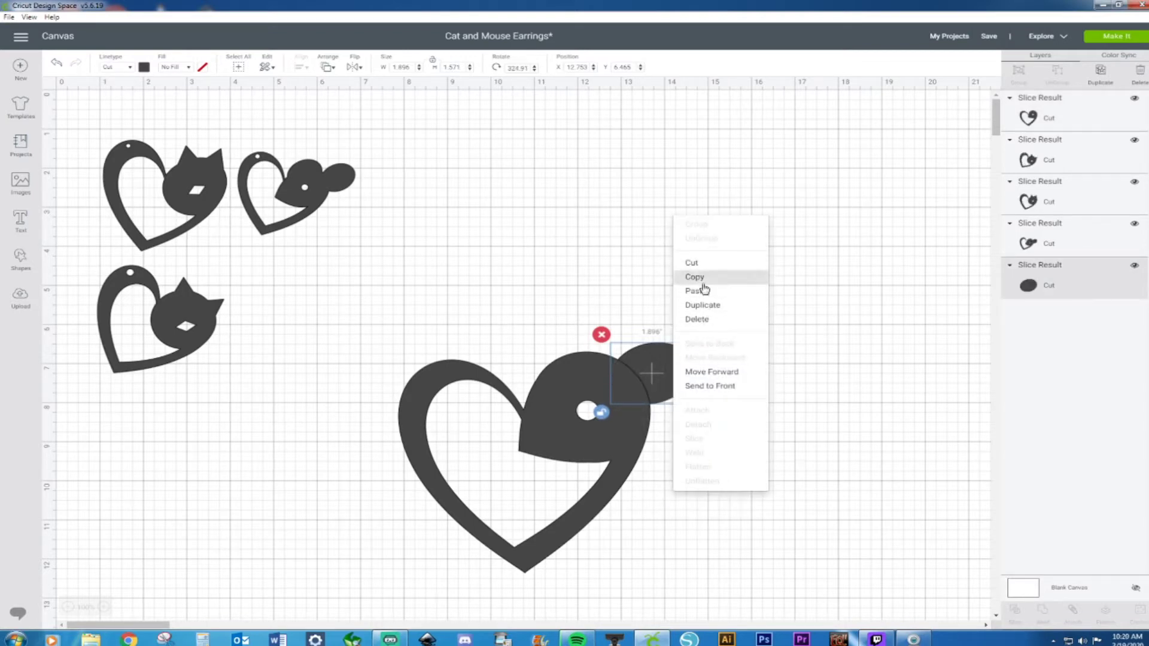
{"action": "left_click", "coordinate": [713, 306]}
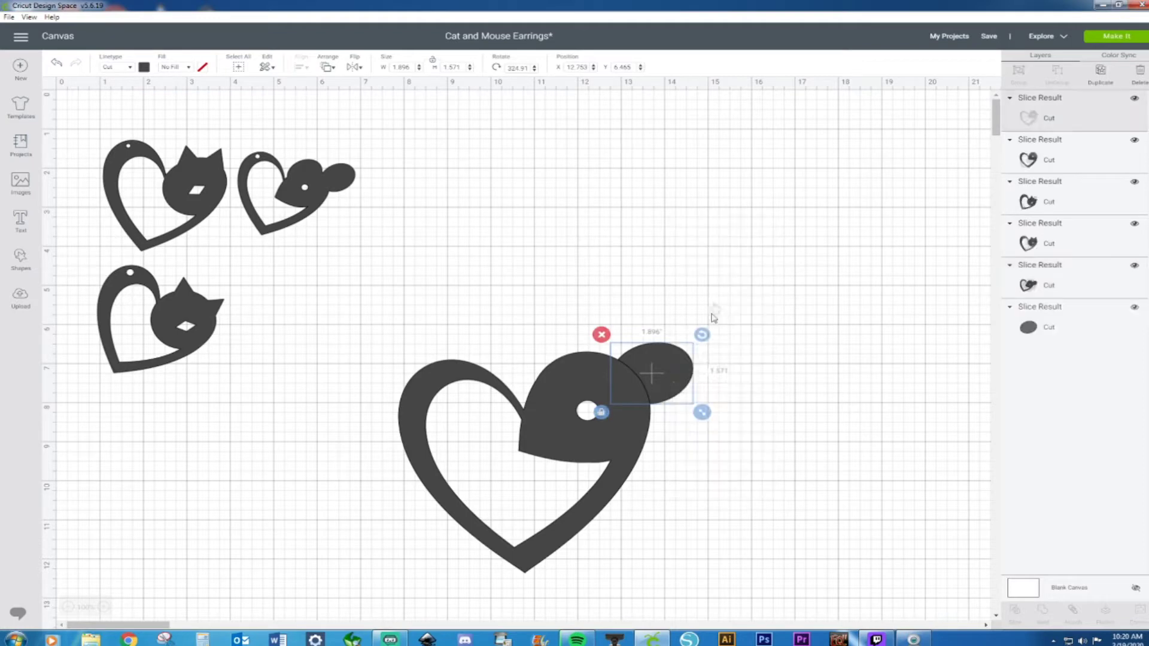
{"action": "left_click_drag", "start_coordinate": [672, 388], "coordinate": [590, 352]}
{"action": "mouse_move", "coordinate": [649, 318]}
{"action": "left_mouse_down"}
{"action": "mouse_move", "coordinate": [583, 295]}
{"action": "mouse_move", "coordinate": [640, 310]}
{"action": "left_mouse_up"}
{"action": "left_click_drag", "start_coordinate": [595, 359], "coordinate": [568, 355]}
{"action": "right_click", "coordinate": [569, 355]}
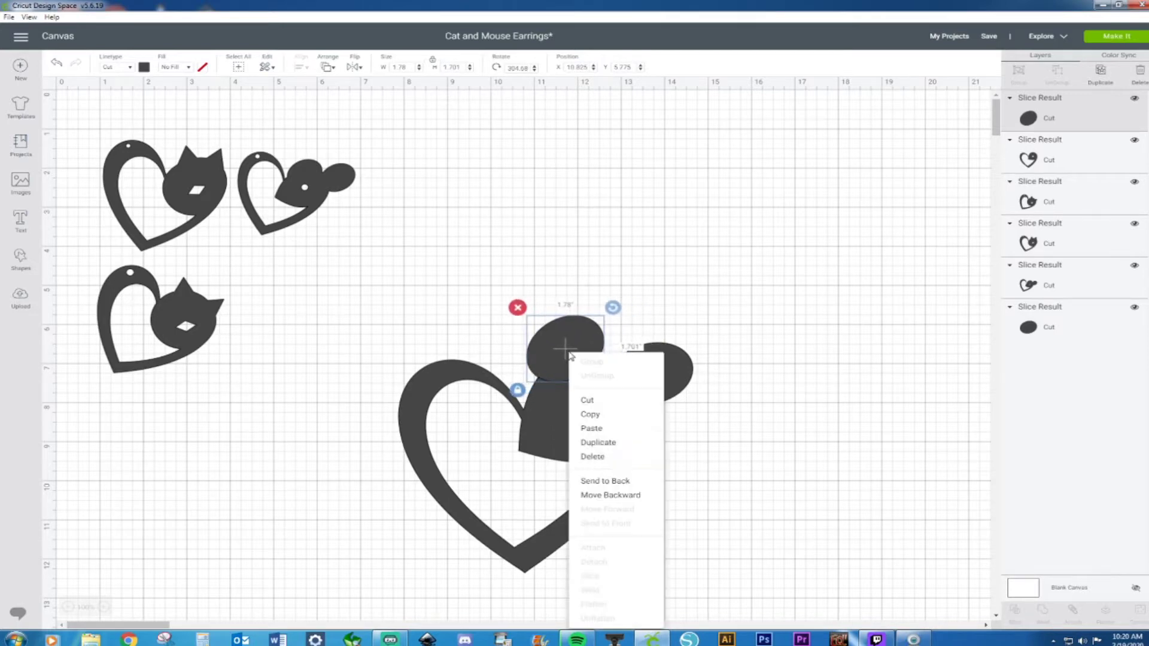
{"action": "left_click", "coordinate": [603, 481]}
{"action": "mouse_move", "coordinate": [587, 343]}
{"action": "left_mouse_down"}
{"action": "mouse_move", "coordinate": [604, 339]}
{"action": "mouse_move", "coordinate": [598, 347]}
{"action": "left_mouse_up"}
Weld both ears to the mouse heart and rotate the welded shape clockwise to about 41°
{"action": "left_click", "coordinate": [748, 320]}
{"action": "left_click_drag", "start_coordinate": [754, 307], "coordinate": [548, 413]}
{"action": "right_click", "coordinate": [588, 407]}
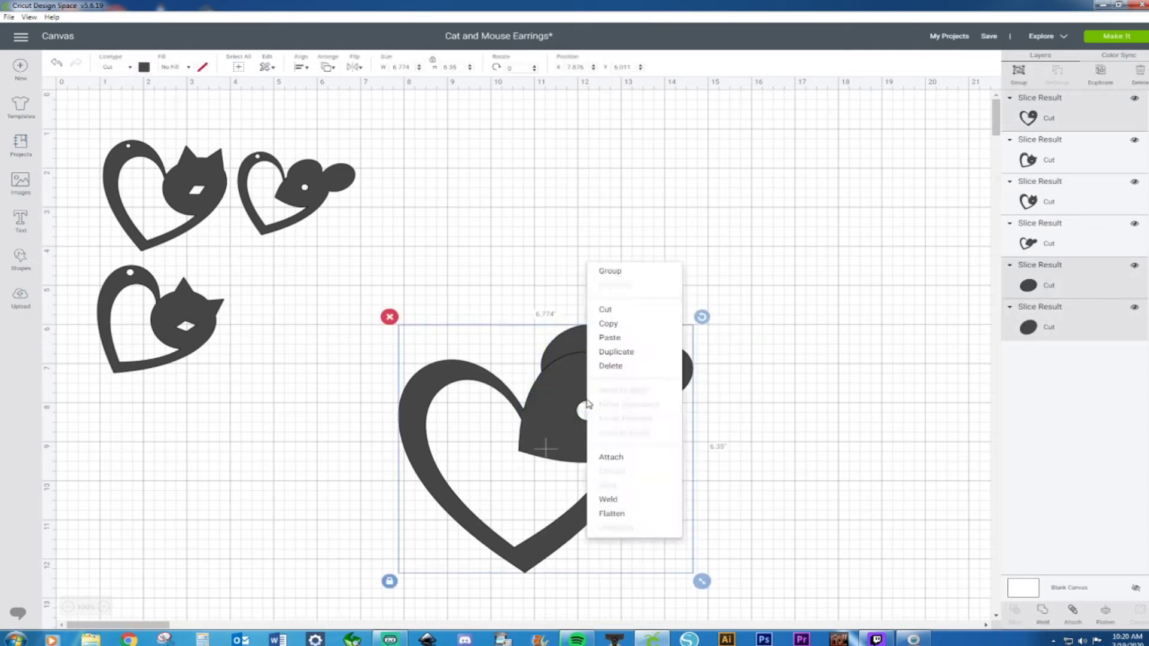
{"action": "left_click", "coordinate": [609, 501]}
{"action": "left_click_drag", "start_coordinate": [628, 407], "coordinate": [663, 313]}
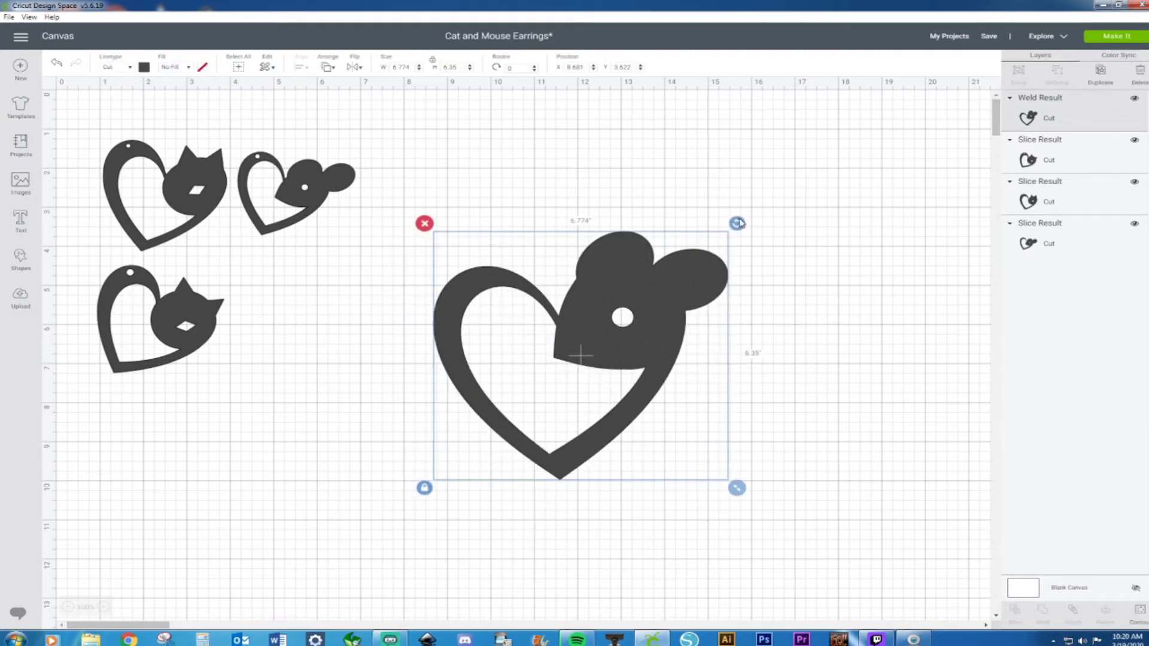
{"action": "left_click_drag", "start_coordinate": [740, 227], "coordinate": [777, 352]}
Add a circle, shrink it to about 0.42 in, and place it at the top of the heart's left lobe as the hanging hole
{"action": "left_click", "coordinate": [17, 261]}
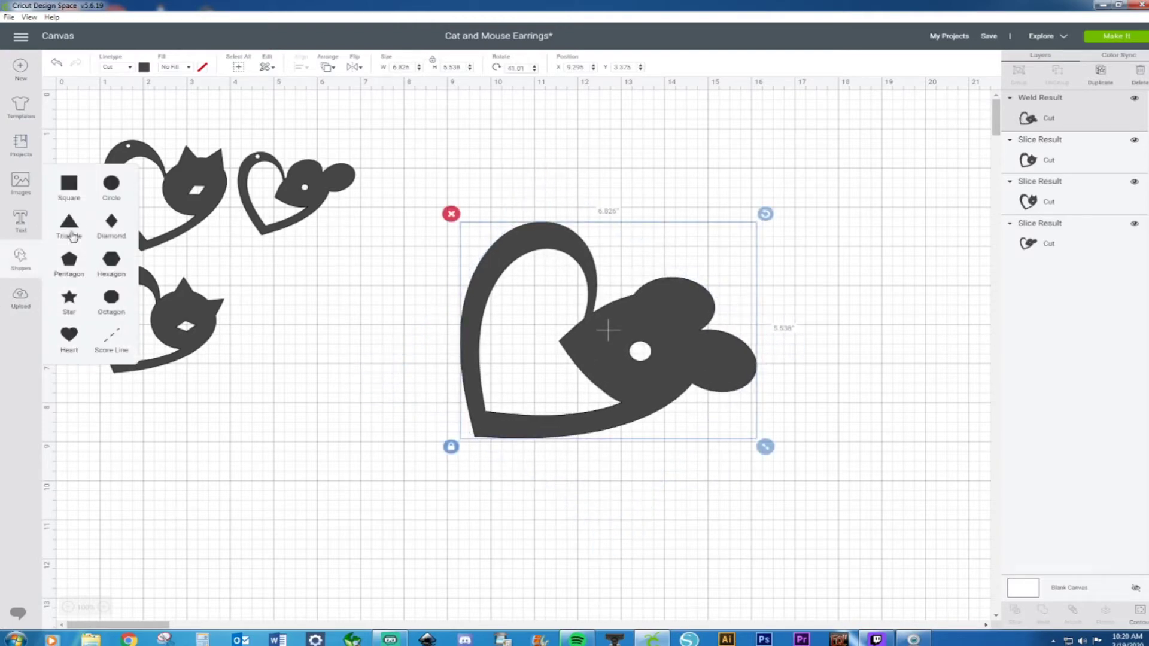
{"action": "left_click", "coordinate": [110, 185]}
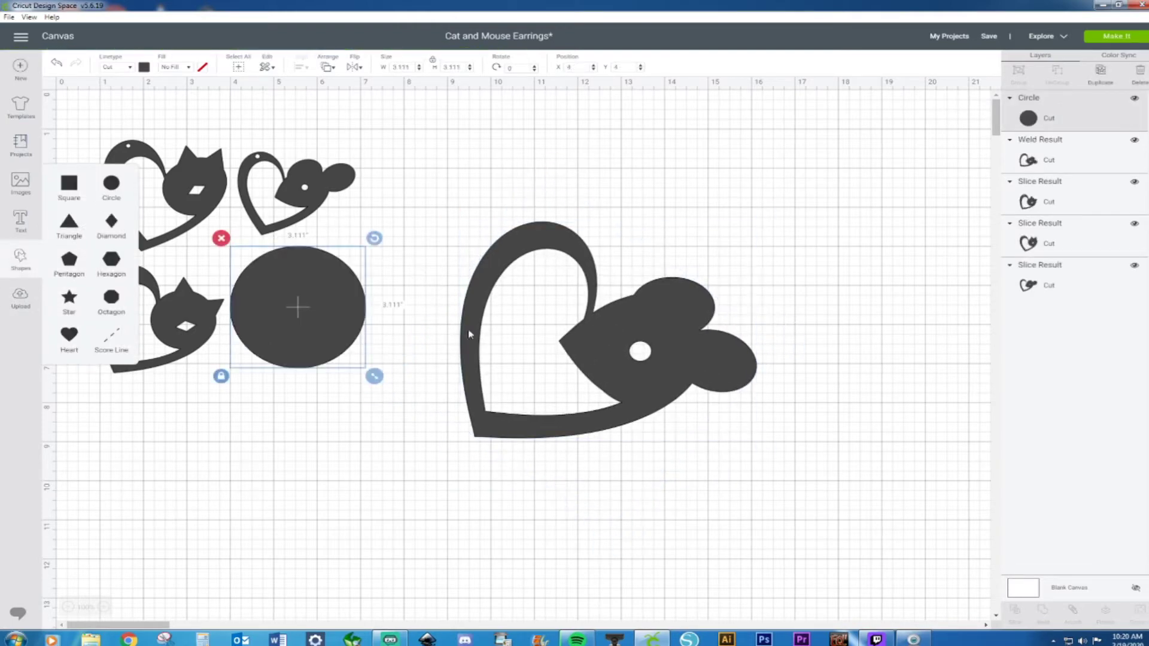
{"action": "left_click_drag", "start_coordinate": [373, 377], "coordinate": [264, 268]}
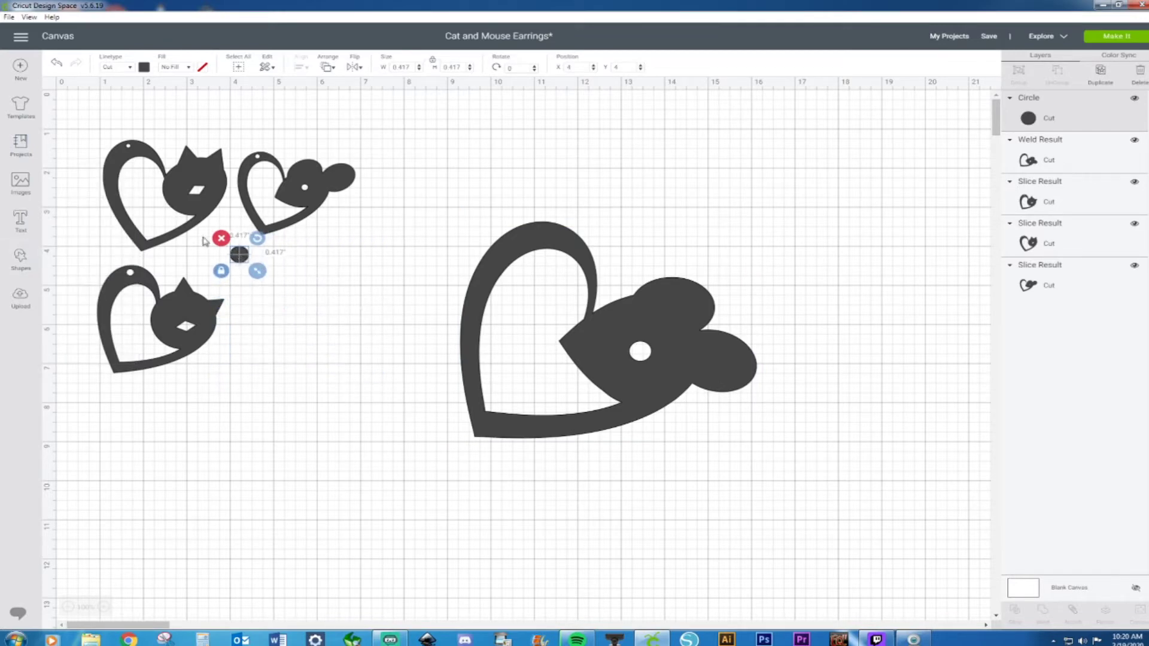
{"action": "left_click", "coordinate": [128, 152]}
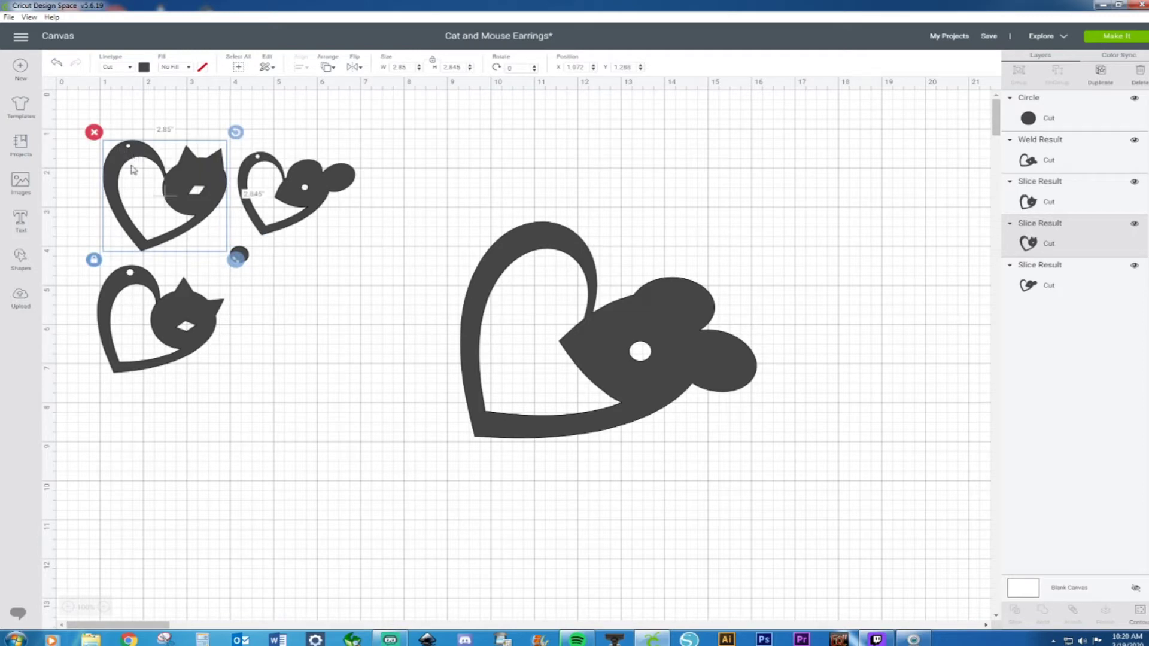
{"action": "left_click", "coordinate": [133, 276]}
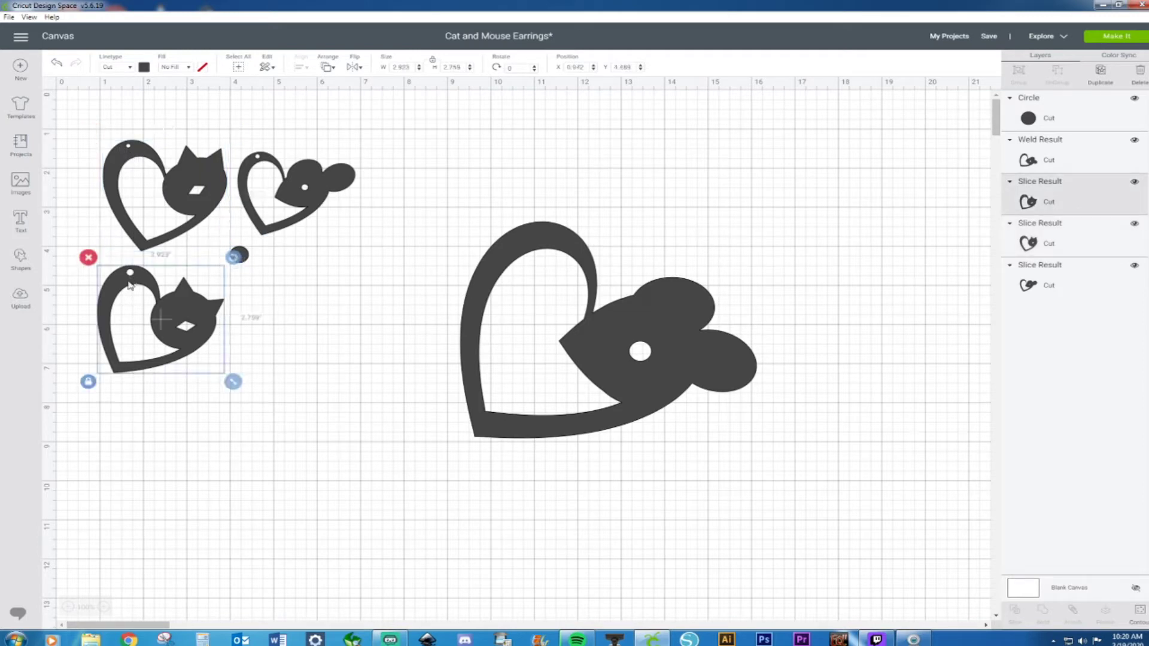
{"action": "left_click", "coordinate": [270, 263]}
{"action": "left_click_drag", "start_coordinate": [243, 258], "coordinate": [545, 243]}
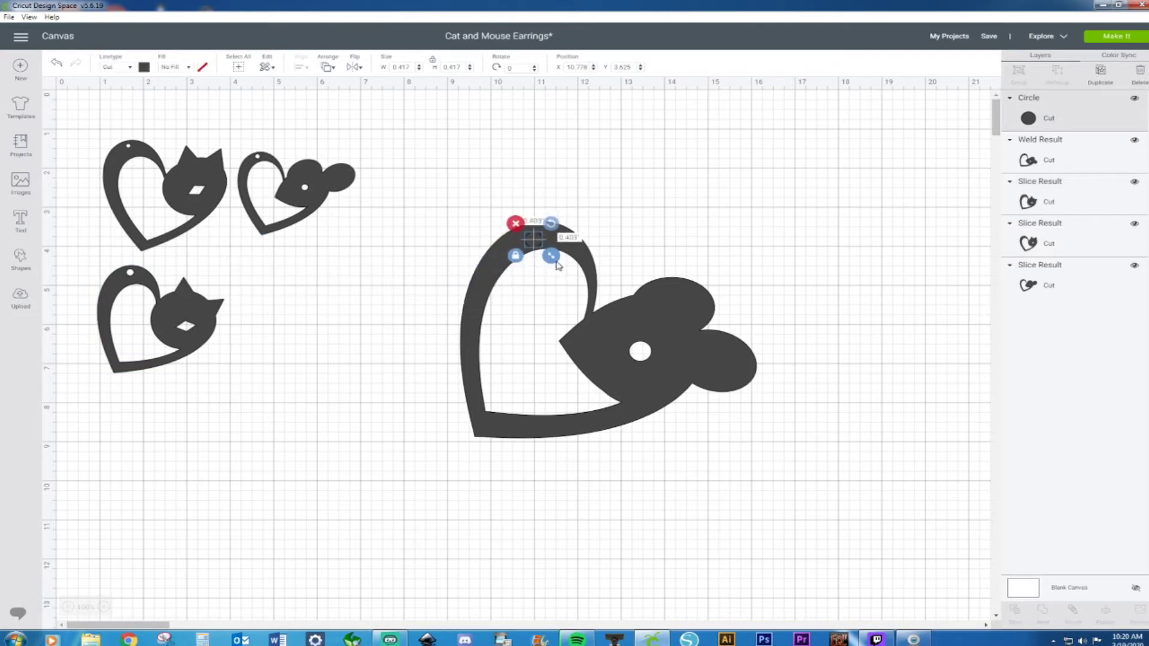
{"action": "left_click_drag", "start_coordinate": [534, 239], "coordinate": [541, 234]}
Try to center the hole circle horizontally on the mouse heart, and move it back to the top of the left lobe
{"action": "left_click_drag", "start_coordinate": [468, 175], "coordinate": [608, 313]}
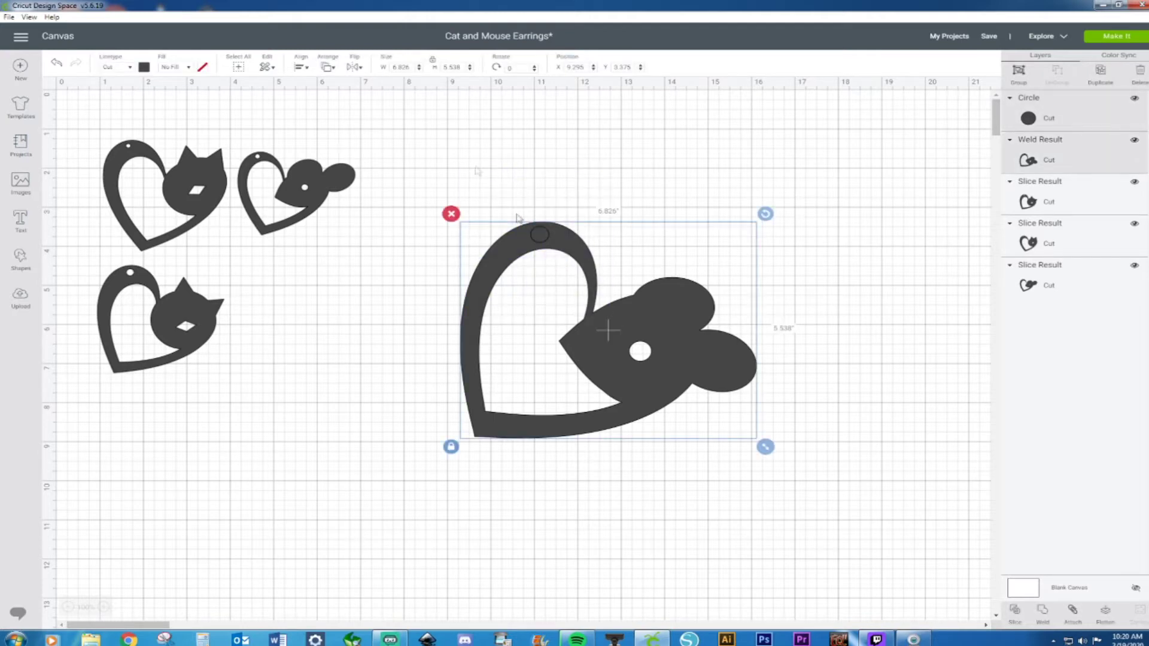
{"action": "left_click", "coordinate": [300, 67]}
{"action": "left_click", "coordinate": [325, 114]}
{"action": "left_click", "coordinate": [518, 174]}
{"action": "left_click_drag", "start_coordinate": [607, 234], "coordinate": [543, 239]}
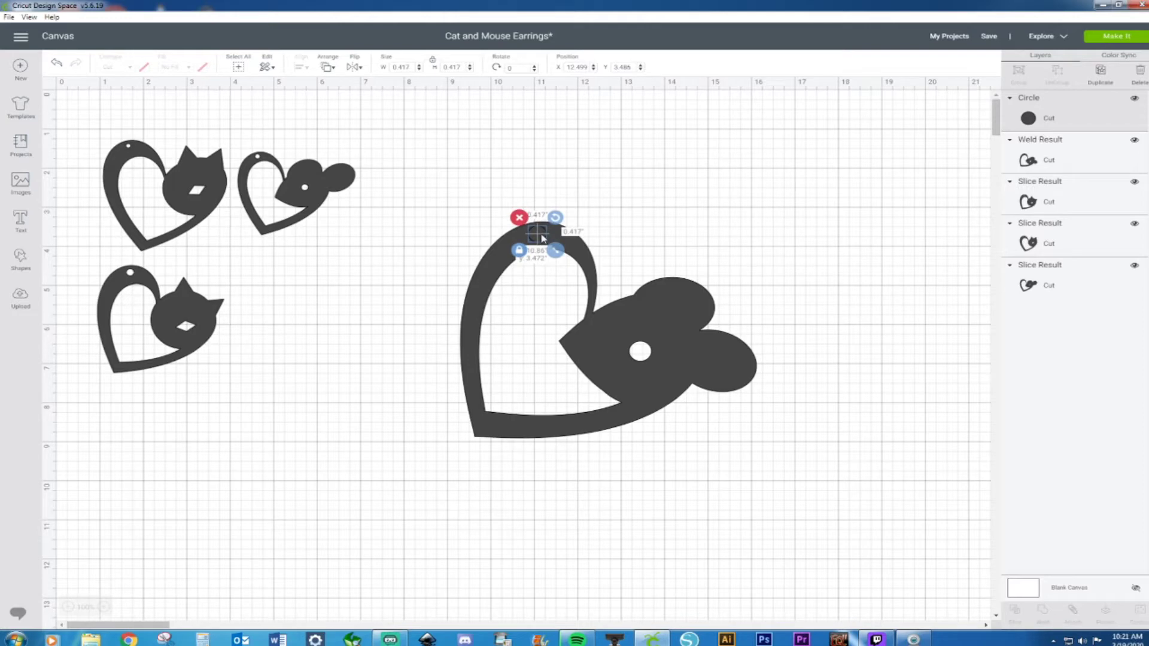
Shrink the hole circle to about 0.35 in and reposition it within the band at the top of the left lobe
{"action": "left_click", "coordinate": [735, 167]}
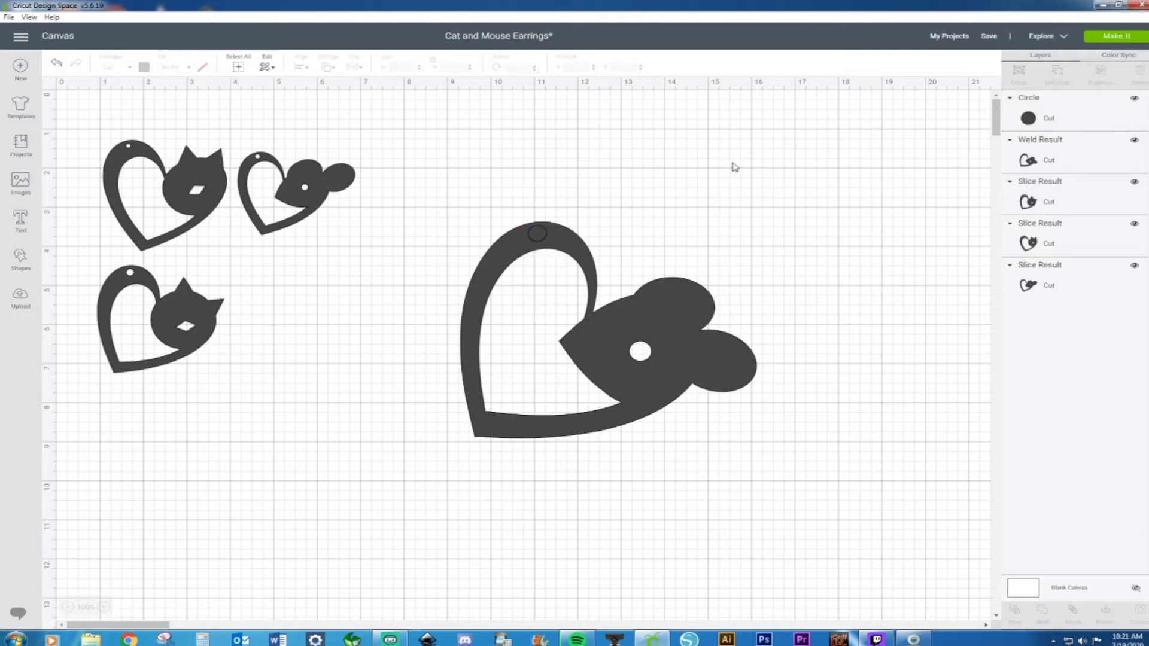
{"action": "left_click", "coordinate": [546, 241]}
{"action": "left_click_drag", "start_coordinate": [553, 246], "coordinate": [549, 244]}
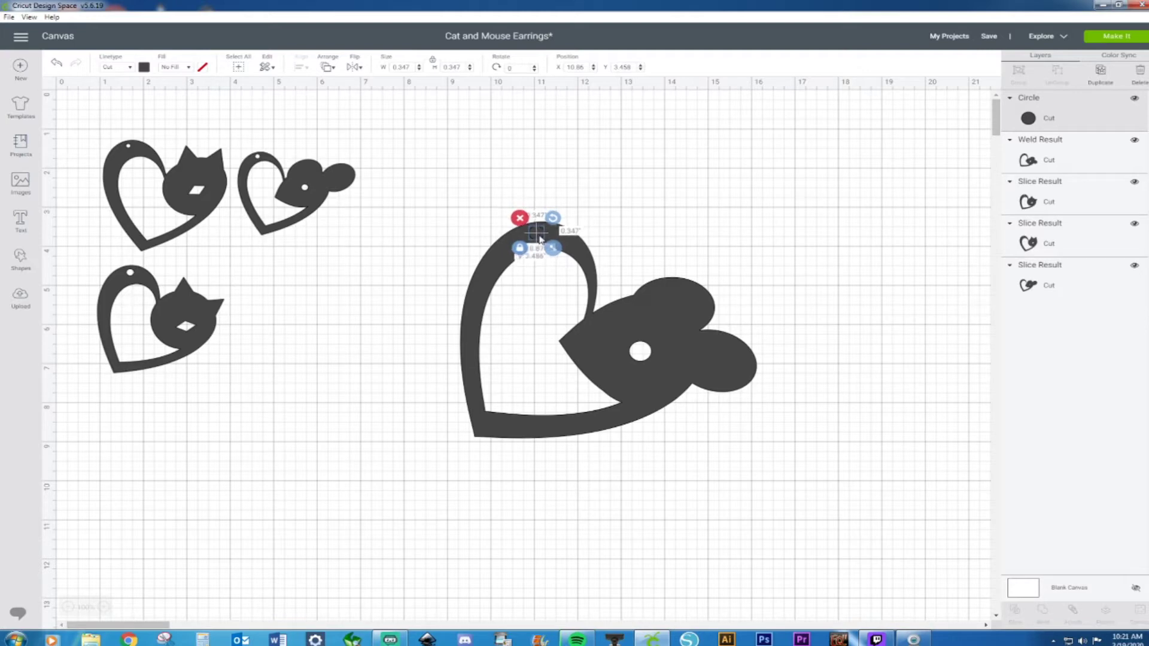
{"action": "left_click", "coordinate": [591, 162]}
{"action": "left_click_drag", "start_coordinate": [592, 169], "coordinate": [541, 255]}
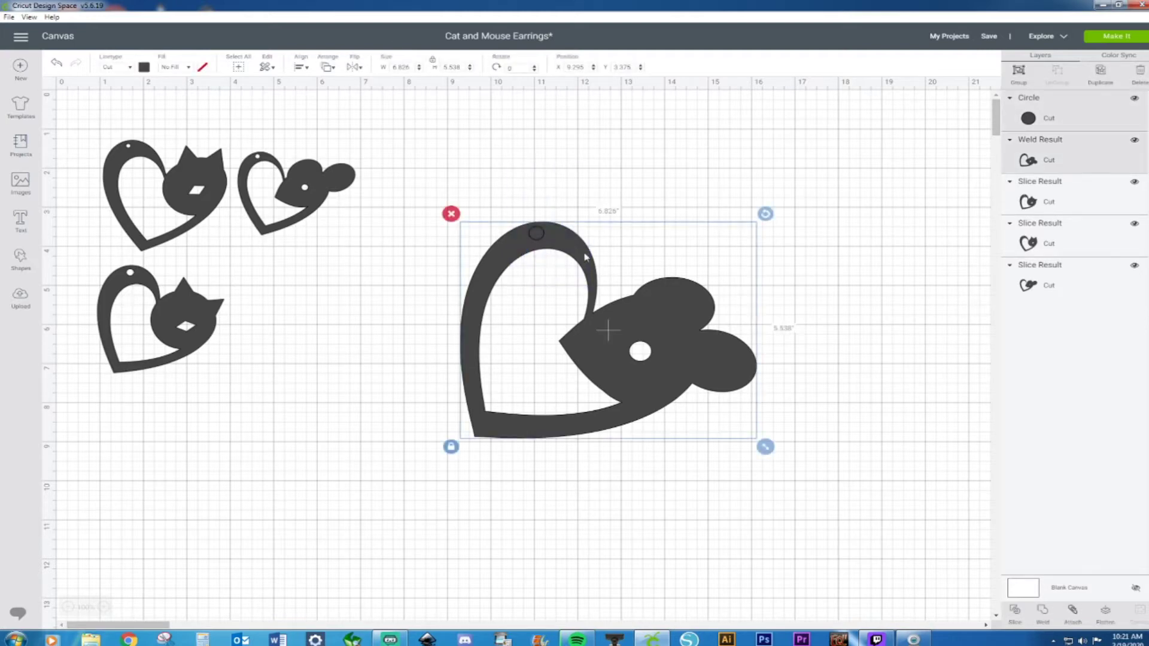
{"action": "right_click", "coordinate": [586, 255]}
{"action": "left_click", "coordinate": [837, 311]}
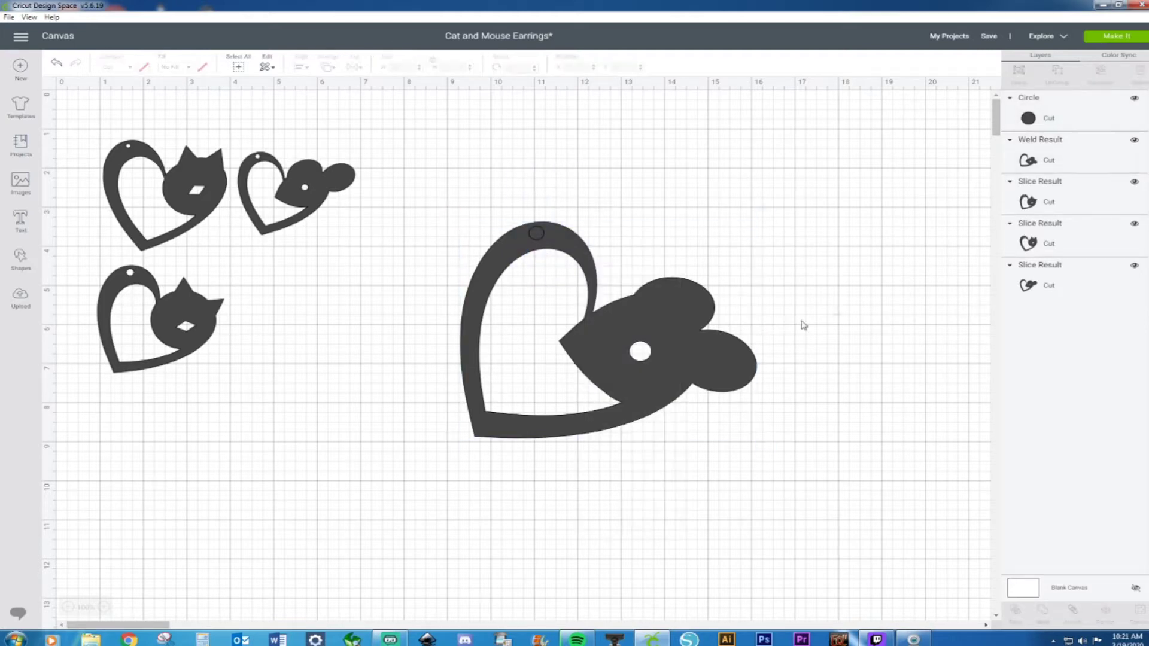
Rotate the mouse heart slightly counterclockwise and move the hole circle back onto the top of its left lobe
{"action": "left_click", "coordinate": [747, 310]}
{"action": "left_click_drag", "start_coordinate": [765, 214], "coordinate": [739, 187]}
{"action": "left_click", "coordinate": [749, 185]}
{"action": "left_click_drag", "start_coordinate": [536, 235], "coordinate": [528, 246]}
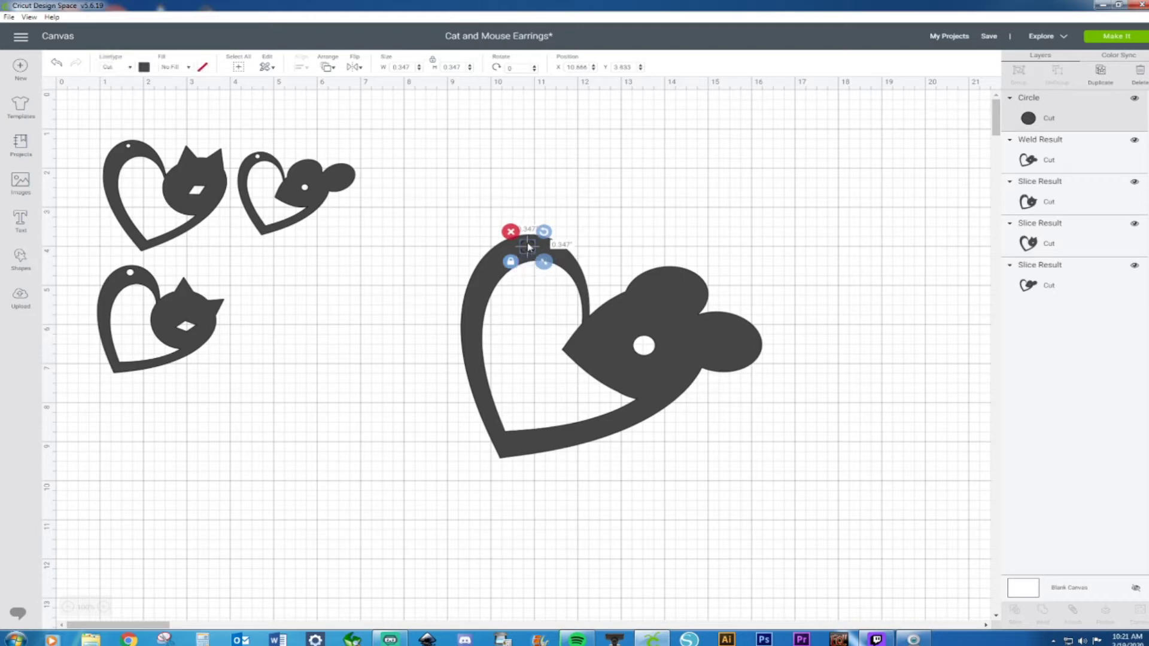
{"action": "left_click", "coordinate": [620, 187]}
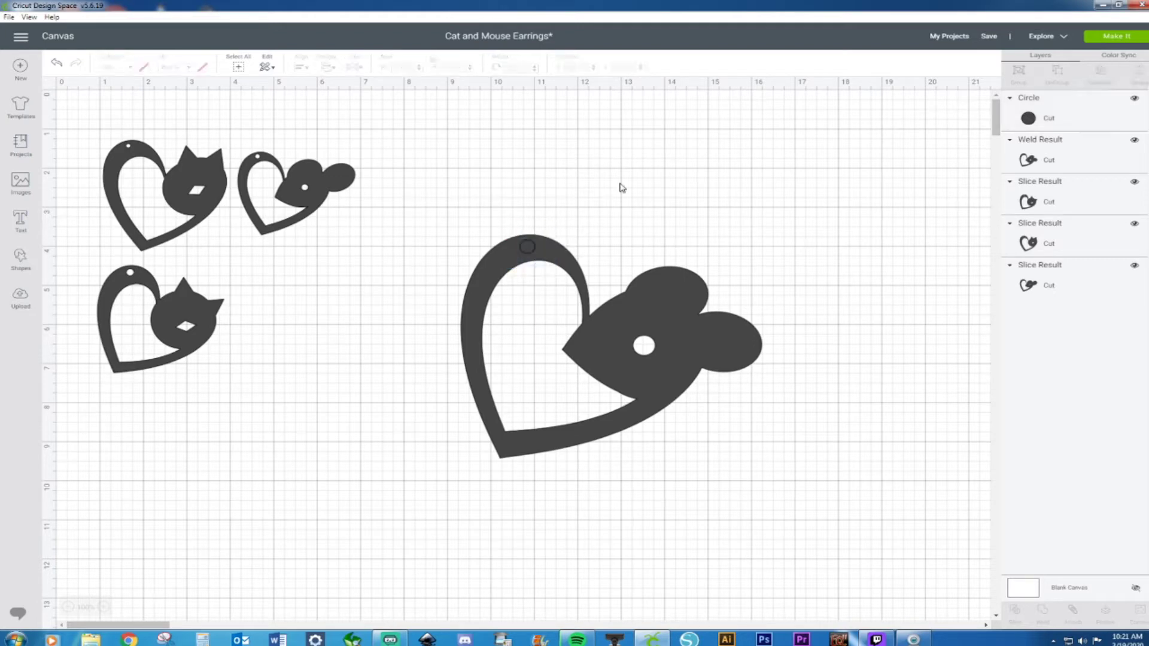
Slice the hanging hole out of the mouse heart and delete the two leftover circles
{"action": "left_click_drag", "start_coordinate": [525, 208], "coordinate": [493, 299]}
{"action": "right_click", "coordinate": [622, 346]}
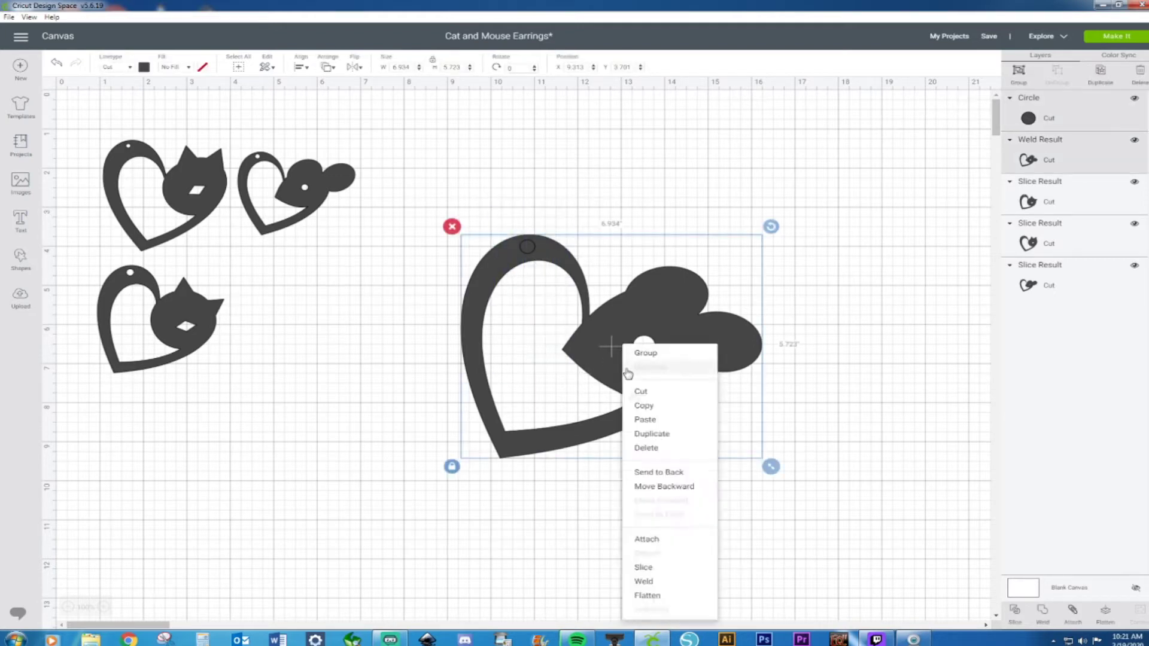
{"action": "left_click", "coordinate": [668, 568]}
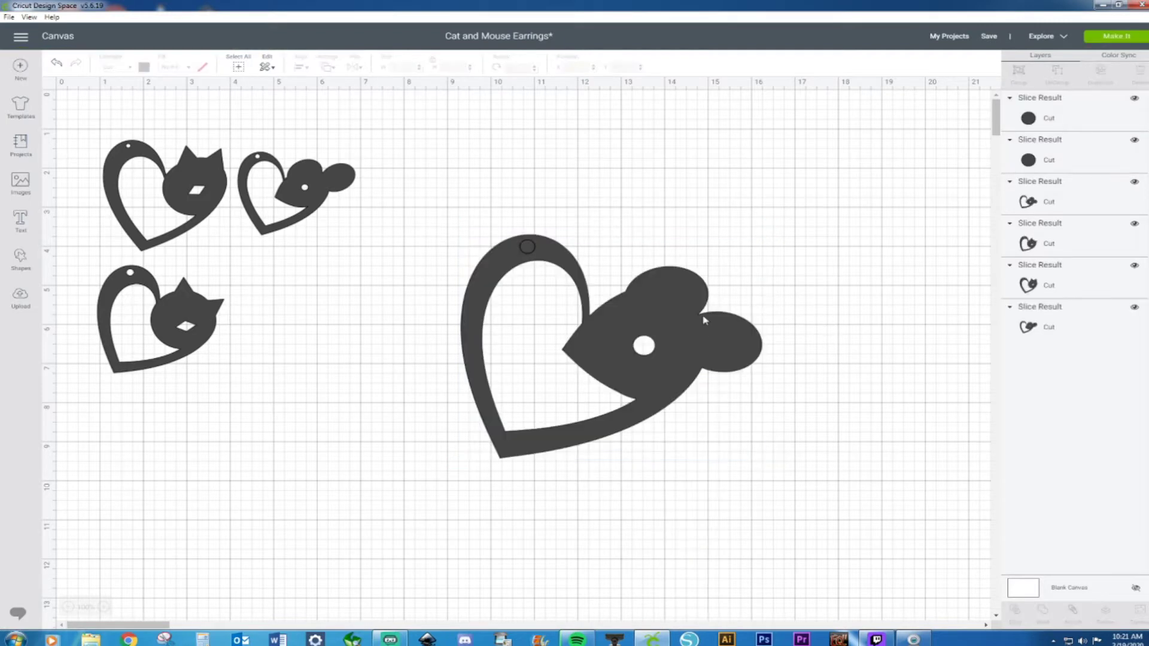
{"action": "left_click_drag", "start_coordinate": [704, 320], "coordinate": [730, 442]}
{"action": "left_click_drag", "start_coordinate": [571, 223], "coordinate": [444, 285]}
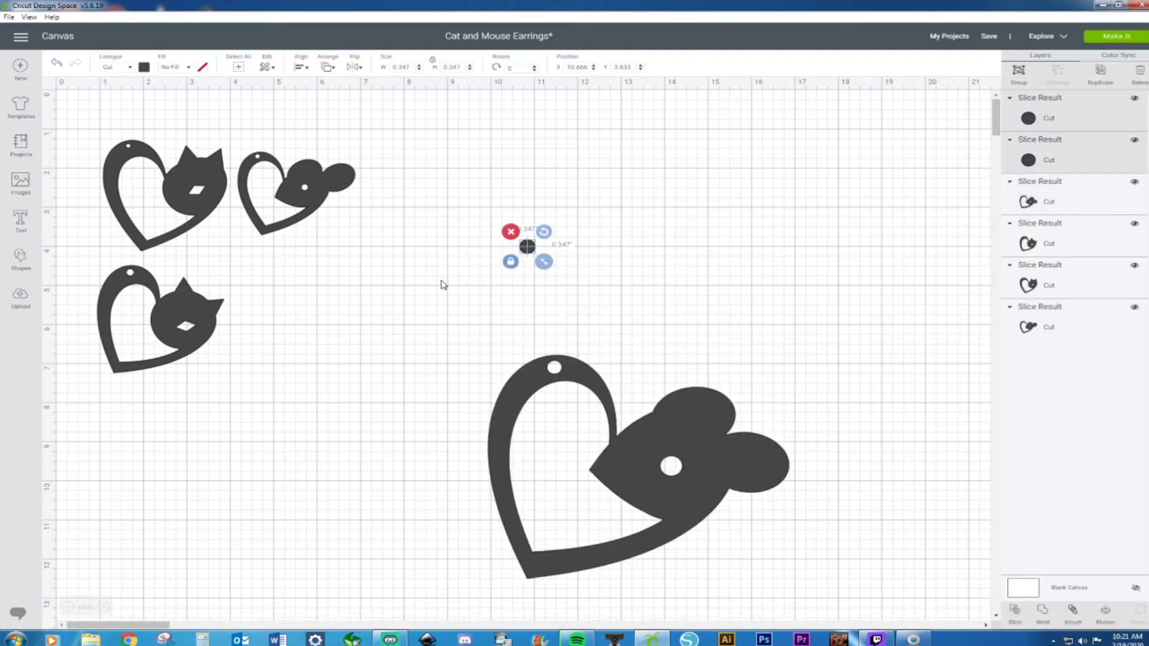
{"action": "key", "text": "Delete"}
Delete the earlier cat heart and mouse heart designs in the upper row
{"action": "left_click", "coordinate": [573, 426]}
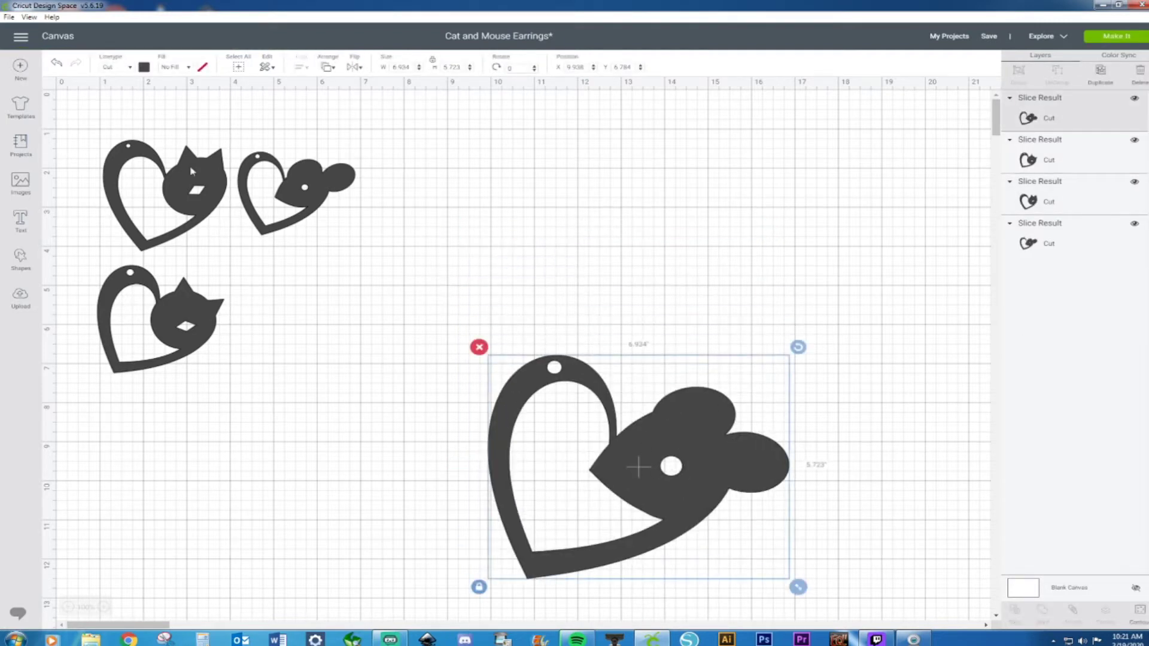
{"action": "left_click_drag", "start_coordinate": [112, 115], "coordinate": [350, 197]}
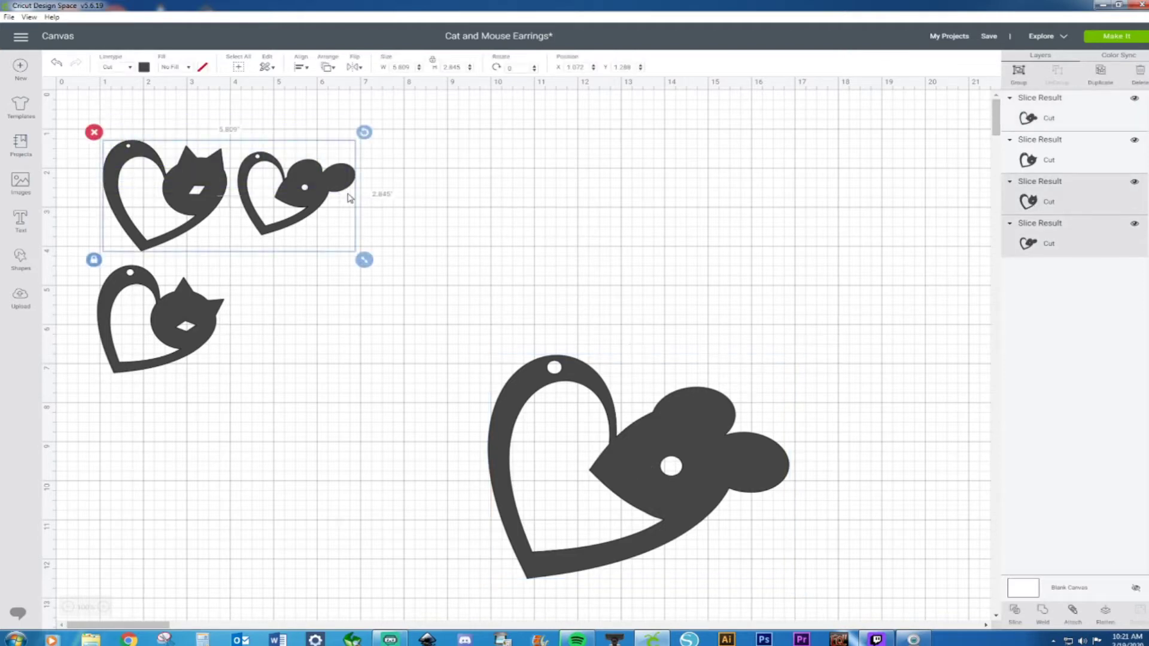
{"action": "key", "text": "Delete"}
Shrink the mouse heart to roughly the cat heart's size, place it beside the cat, and move both near the canvas origin
{"action": "left_click_drag", "start_coordinate": [669, 510], "coordinate": [595, 367]}
{"action": "left_click_drag", "start_coordinate": [724, 444], "coordinate": [549, 314]}
{"action": "left_click", "coordinate": [671, 346]}
{"action": "left_click_drag", "start_coordinate": [497, 259], "coordinate": [319, 324]}
{"action": "left_click_drag", "start_coordinate": [109, 222], "coordinate": [308, 388]}
{"action": "left_click_drag", "start_coordinate": [326, 344], "coordinate": [298, 178]}
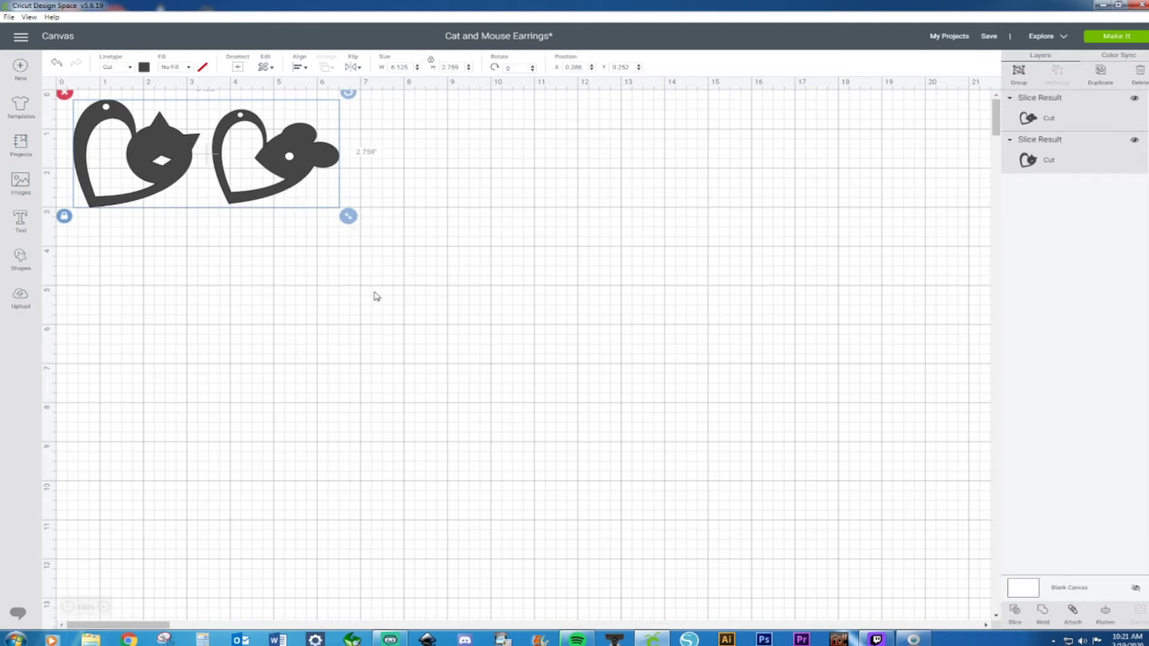
Duplicate the cat and mouse heart pair three times, stacking the copies in rows beneath the original
{"action": "key", "text": "ctrl+d"}
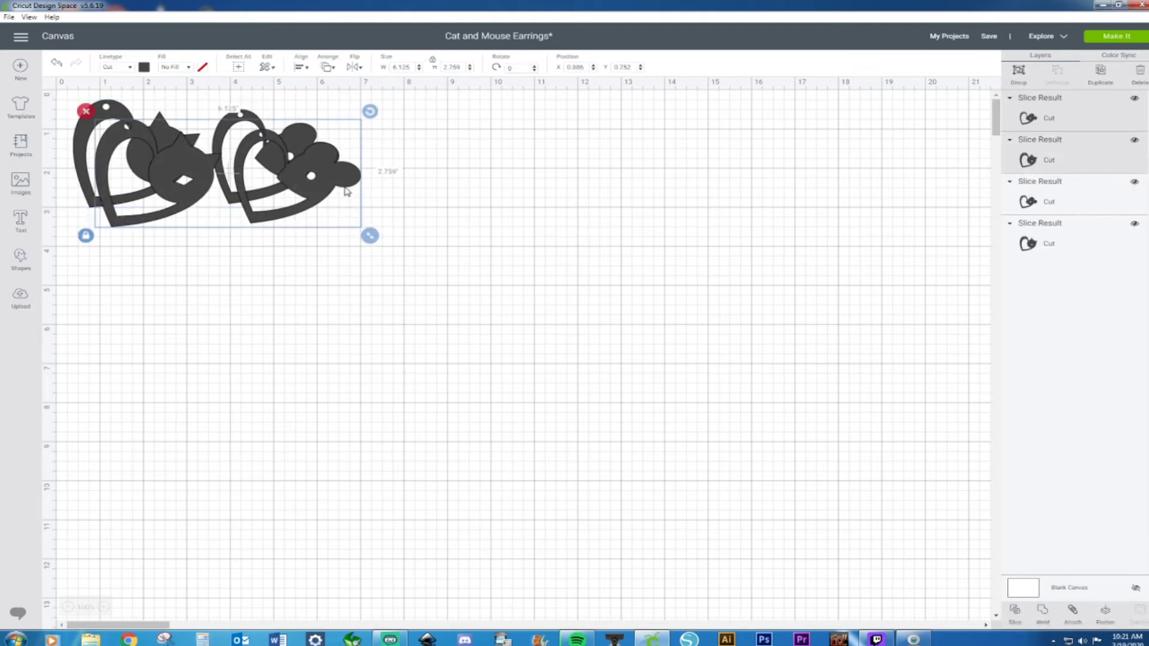
{"action": "left_click_drag", "start_coordinate": [347, 192], "coordinate": [301, 269]}
{"action": "key", "text": "ctrl+d"}
{"action": "left_click_drag", "start_coordinate": [322, 310], "coordinate": [304, 403]}
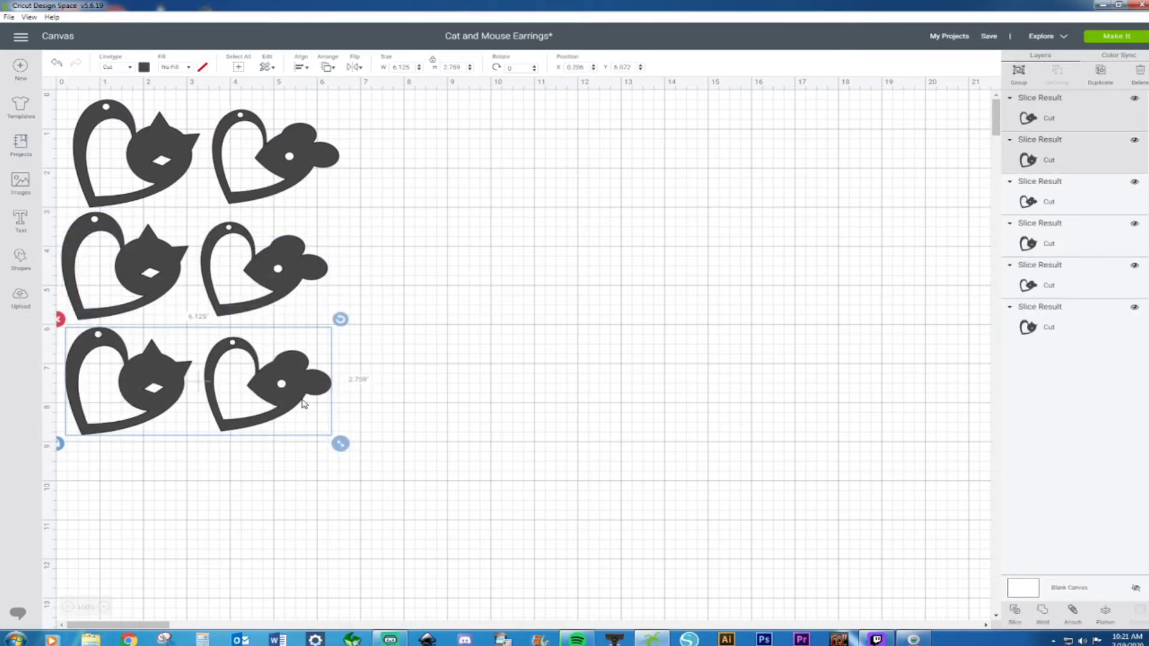
{"action": "key", "text": "ctrl+d"}
{"action": "left_click_drag", "start_coordinate": [336, 405], "coordinate": [313, 497]}
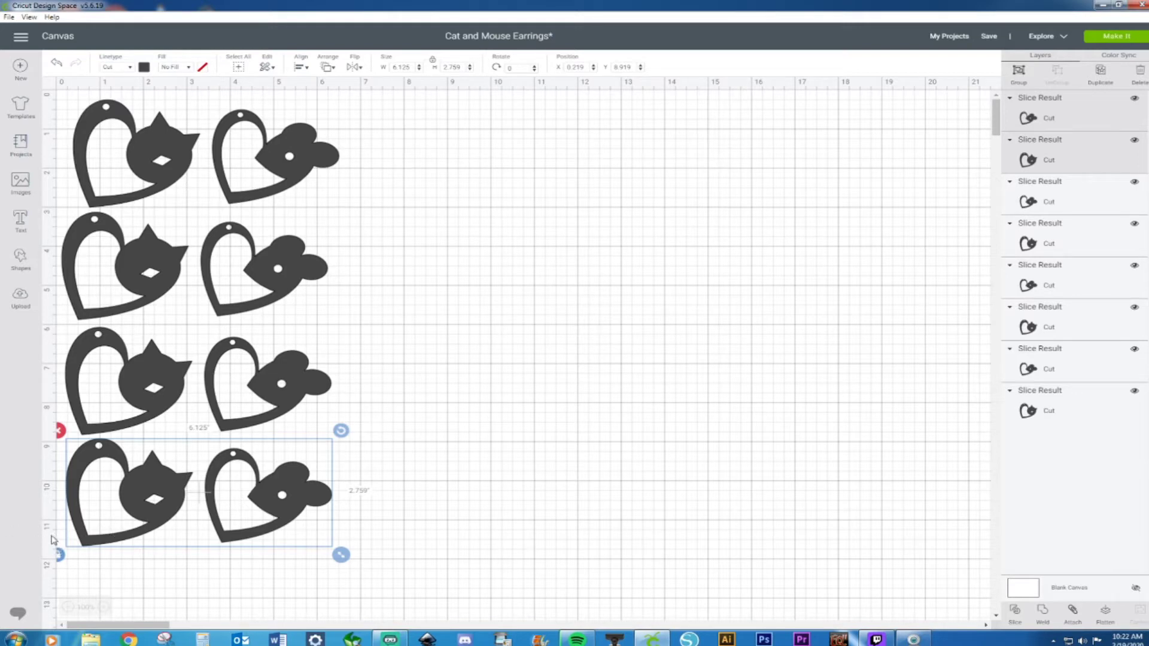
Move the fourth pair out of the way and tighten the spacing between the hearts in the first three rows
{"action": "left_click_drag", "start_coordinate": [280, 496], "coordinate": [311, 535]}
{"action": "left_click_drag", "start_coordinate": [302, 151], "coordinate": [291, 149]}
{"action": "left_click_drag", "start_coordinate": [266, 274], "coordinate": [282, 255]}
{"action": "left_click_drag", "start_coordinate": [163, 254], "coordinate": [166, 251]}
{"action": "left_click", "coordinate": [359, 381]}
{"action": "left_click_drag", "start_coordinate": [385, 379], "coordinate": [166, 379]}
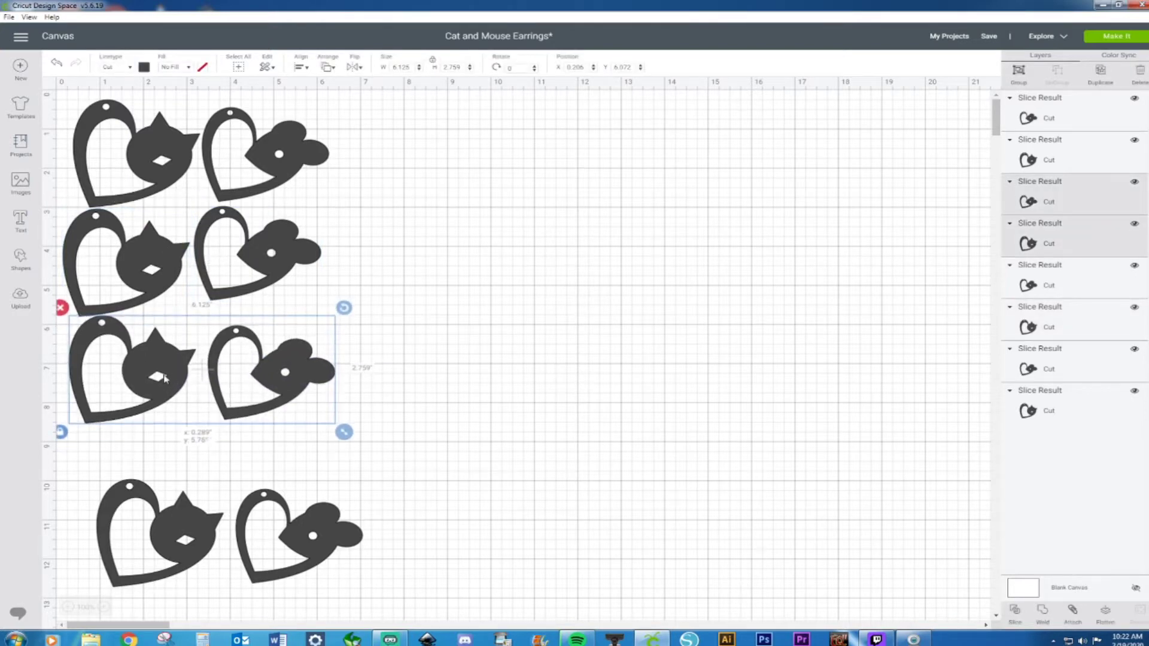
{"action": "left_click_drag", "start_coordinate": [318, 379], "coordinate": [314, 337]}
{"action": "left_click", "coordinate": [379, 359]}
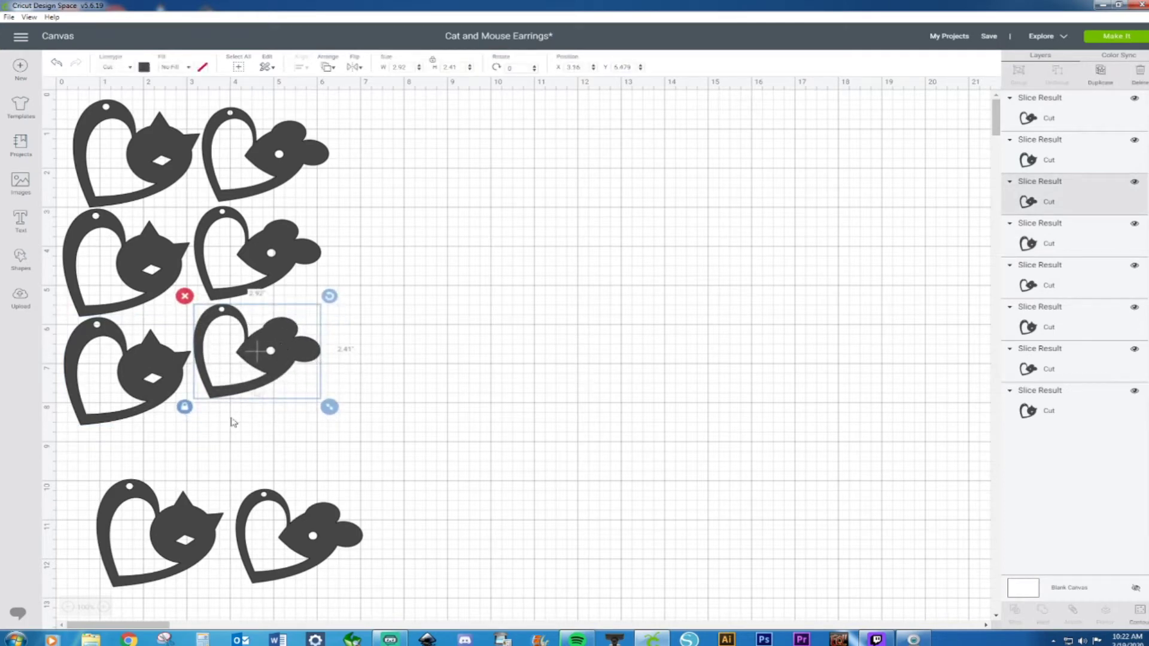
Rotate the fourth cat heart about 20 degrees clockwise and nest it and its mouse heart beneath the third row
{"action": "left_click_drag", "start_coordinate": [201, 525], "coordinate": [215, 467]}
{"action": "left_click_drag", "start_coordinate": [246, 414], "coordinate": [250, 450]}
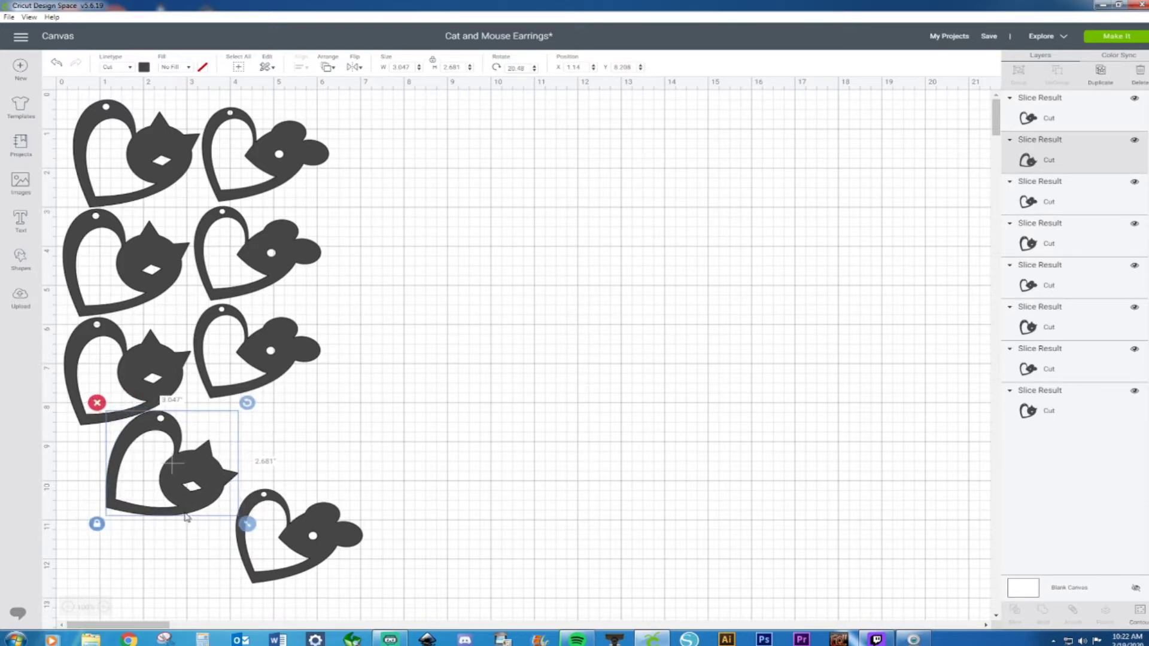
{"action": "left_click_drag", "start_coordinate": [317, 513], "coordinate": [327, 424]}
{"action": "left_click", "coordinate": [445, 200]}
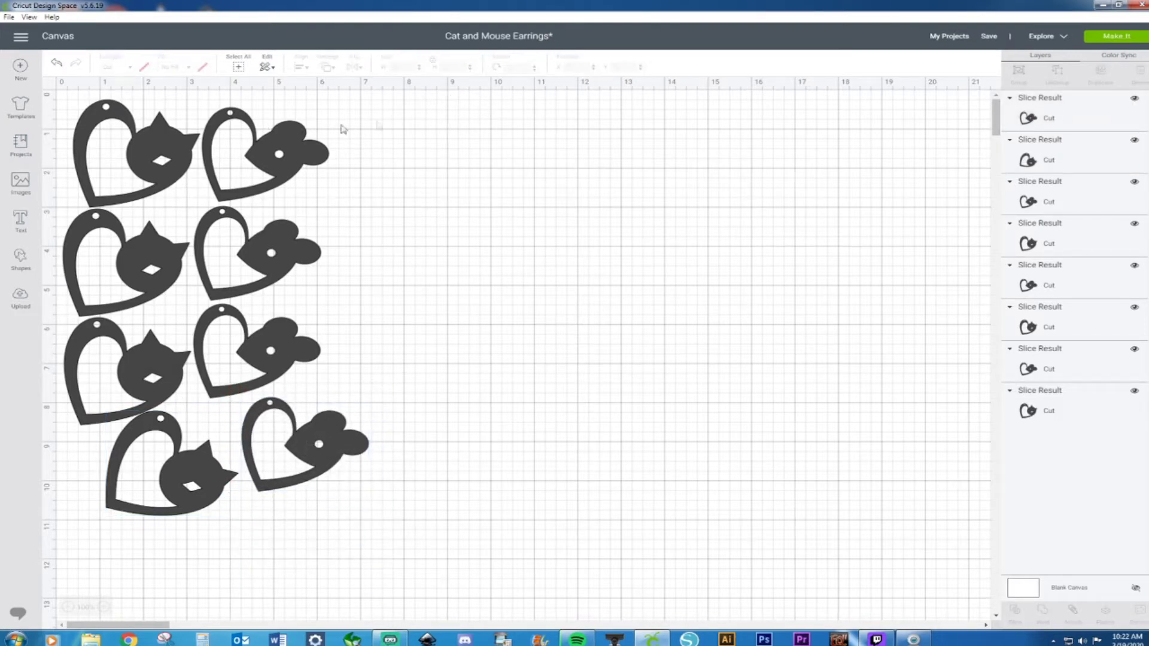
Duplicate the top cat and mouse pair and move the copies onto the empty canvas beside the first row
{"action": "left_click", "coordinate": [168, 123]}
{"action": "left_click", "coordinate": [271, 147], "text": "shift"}
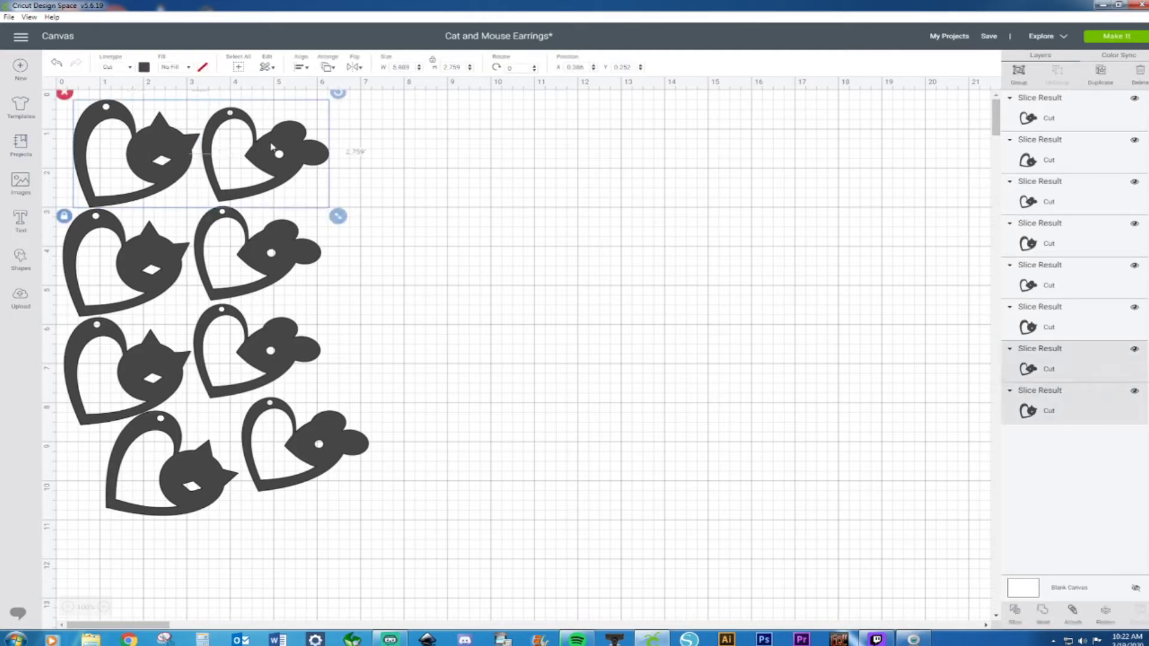
{"action": "key", "text": "ctrl+d"}
{"action": "left_click_drag", "start_coordinate": [314, 159], "coordinate": [575, 195]}
Rotate the new cat heart roughly a quarter turn clockwise and nest it against the mouse hearts of the upper rows
{"action": "left_click", "coordinate": [546, 264]}
{"action": "left_click_drag", "start_coordinate": [362, 174], "coordinate": [404, 146]}
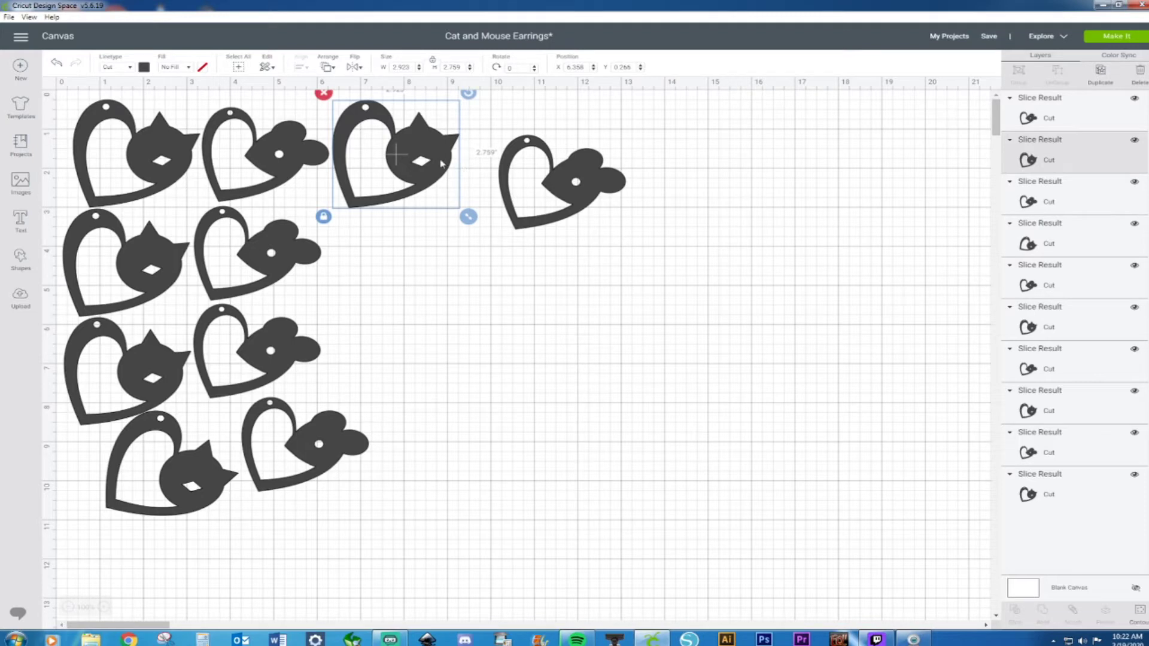
{"action": "mouse_move", "coordinate": [433, 157]}
{"action": "left_mouse_down"}
{"action": "mouse_move", "coordinate": [420, 212]}
{"action": "mouse_move", "coordinate": [443, 166]}
{"action": "left_mouse_up"}
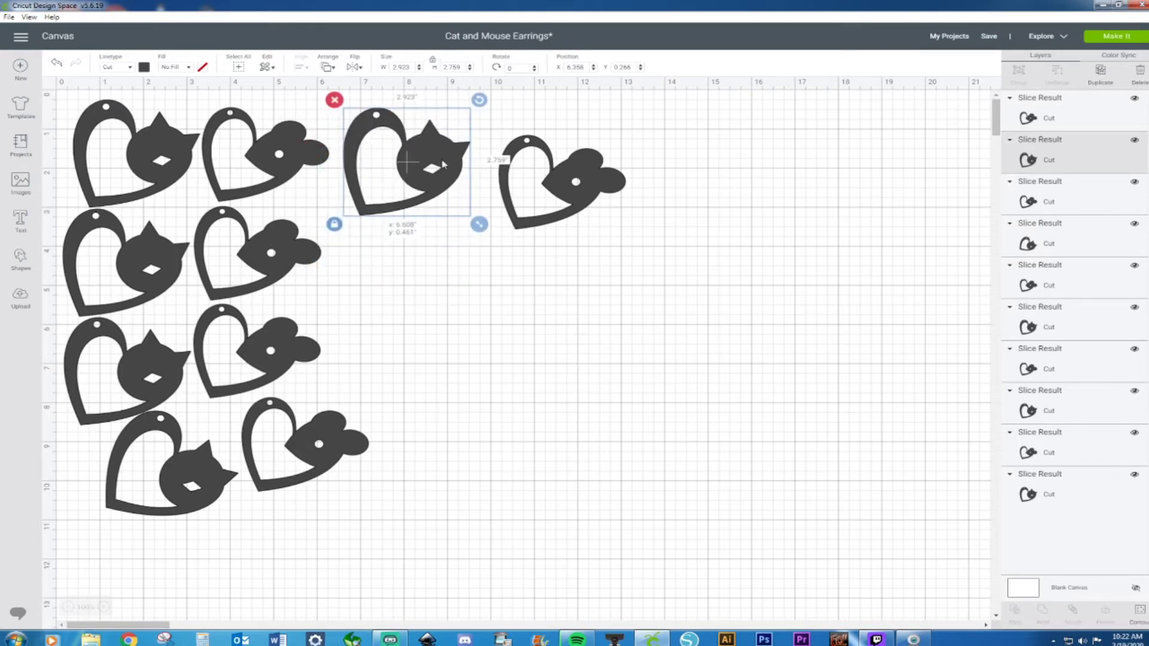
{"action": "left_click_drag", "start_coordinate": [479, 100], "coordinate": [365, 251]}
Rotate the new mouse heart about 81 degrees clockwise and fit it directly beneath the rotated cat heart
{"action": "left_click", "coordinate": [586, 188]}
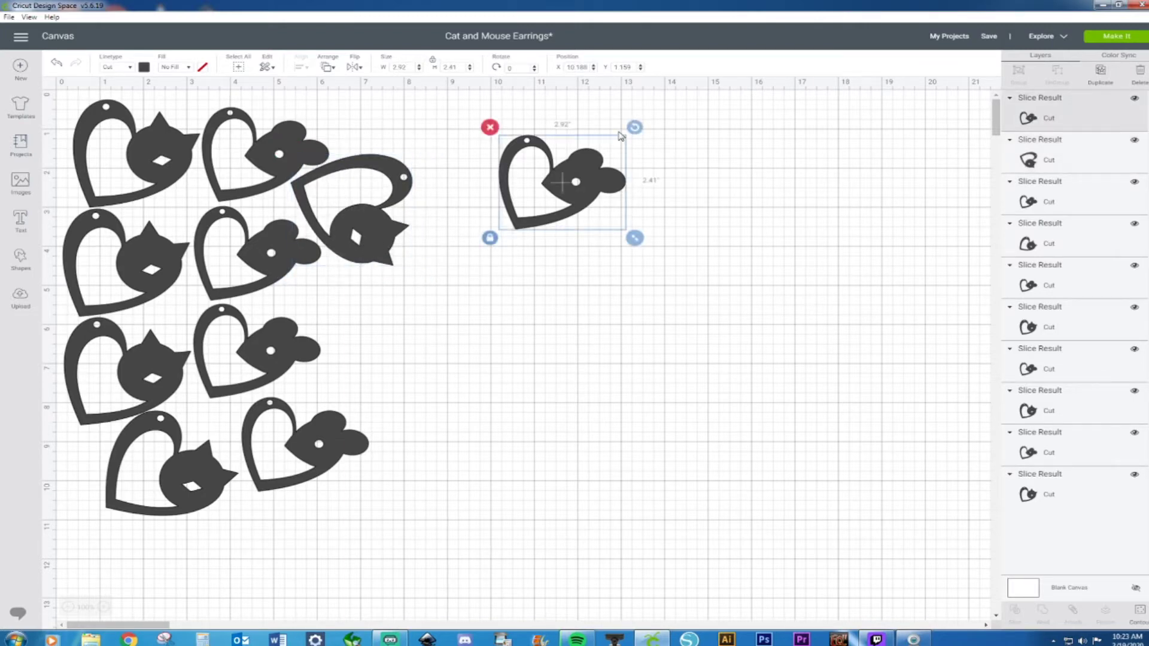
{"action": "left_click_drag", "start_coordinate": [634, 127], "coordinate": [419, 364]}
{"action": "left_click_drag", "start_coordinate": [452, 250], "coordinate": [386, 342]}
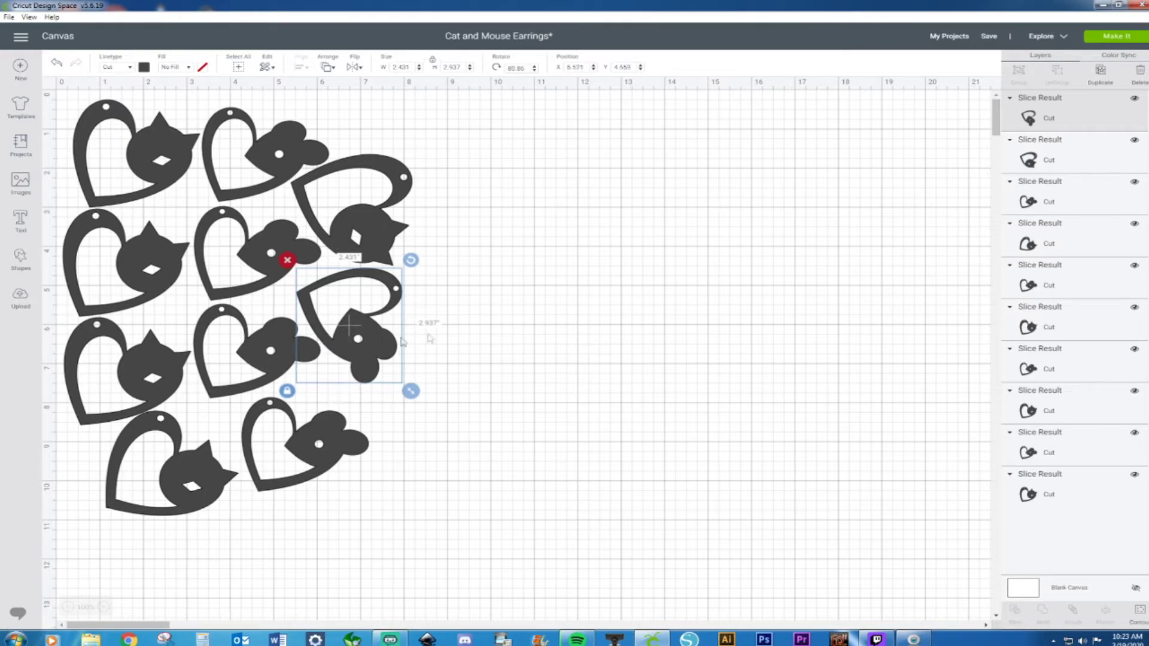
{"action": "left_click", "coordinate": [513, 323]}
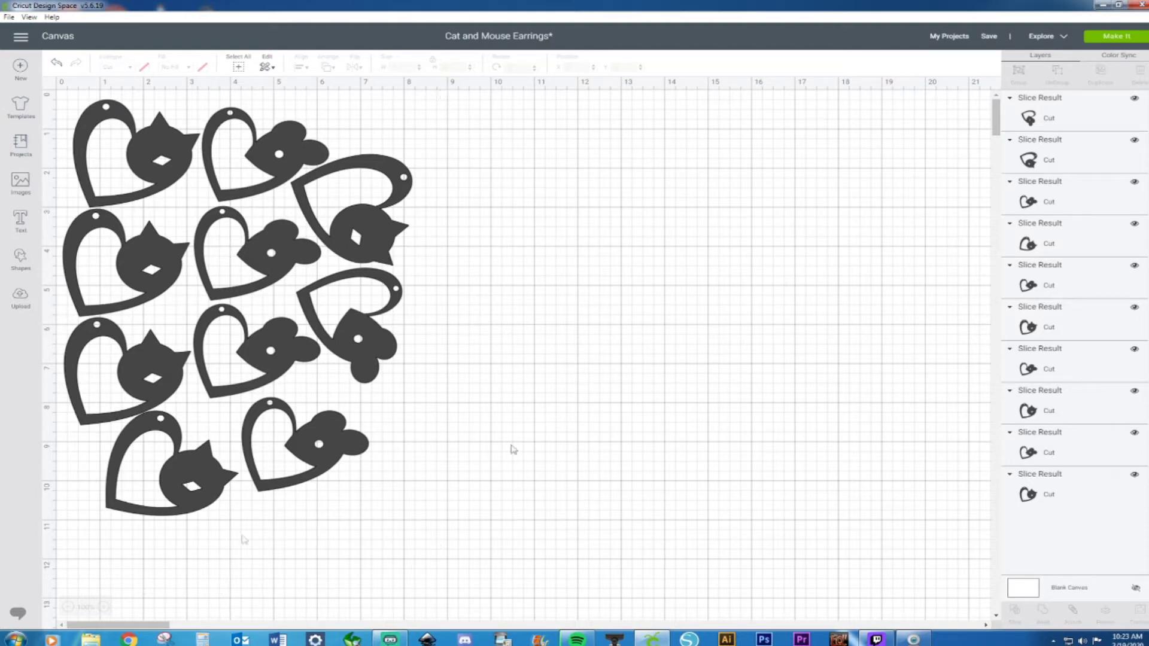
Shift the whole layout slightly away from the canvas origin, then preview it on the cutting mat and return to the canvas
{"action": "left_click_drag", "start_coordinate": [529, 131], "coordinate": [59, 524]}
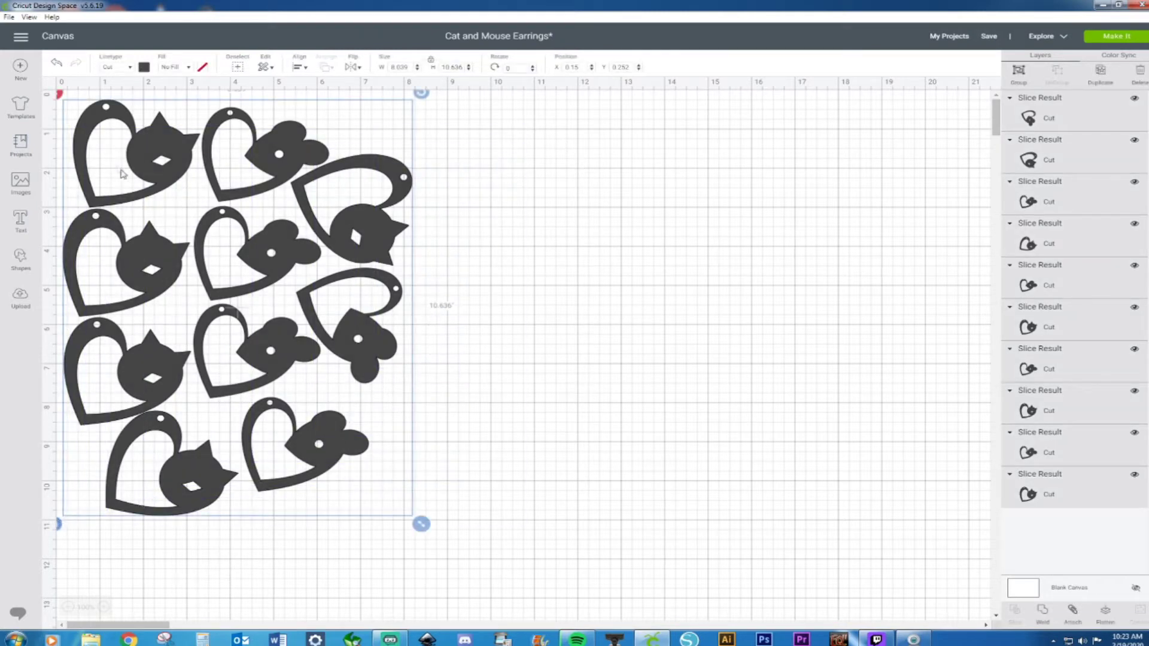
{"action": "left_click_drag", "start_coordinate": [266, 166], "coordinate": [268, 167]}
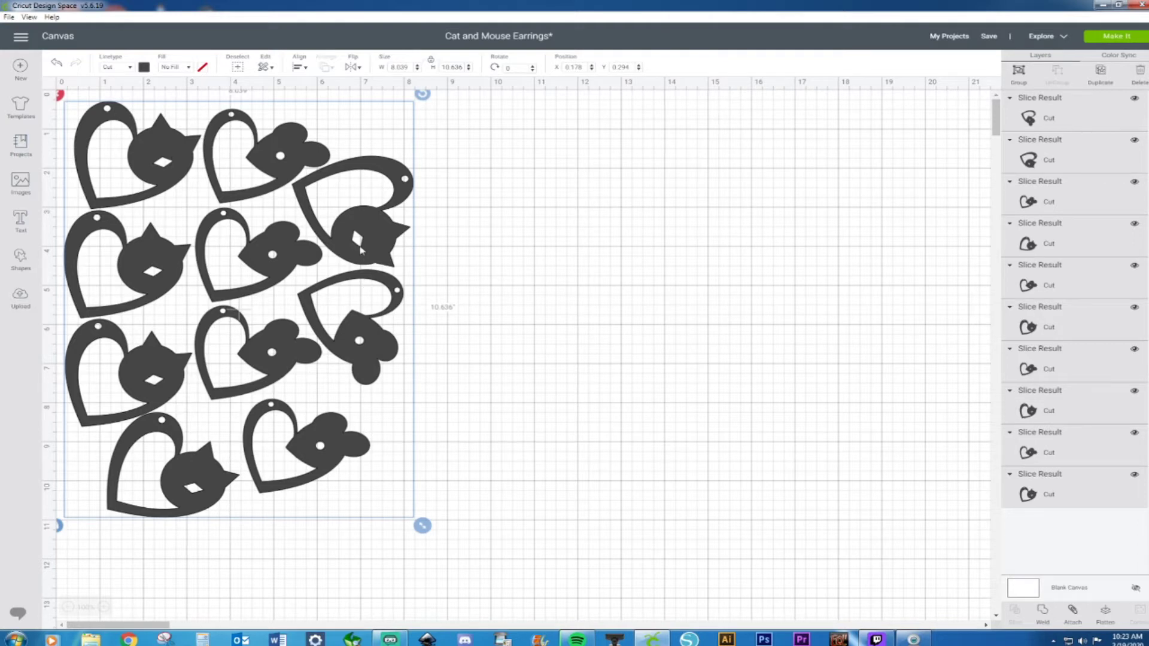
{"action": "left_click", "coordinate": [1108, 37]}
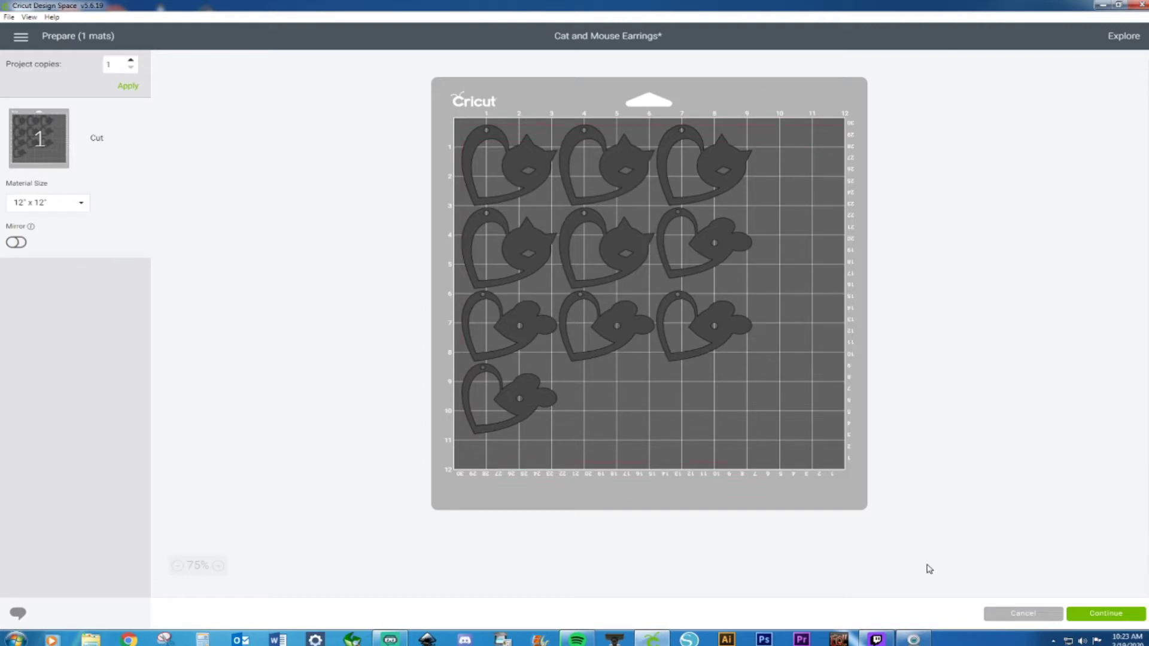
{"action": "left_click", "coordinate": [1013, 614]}
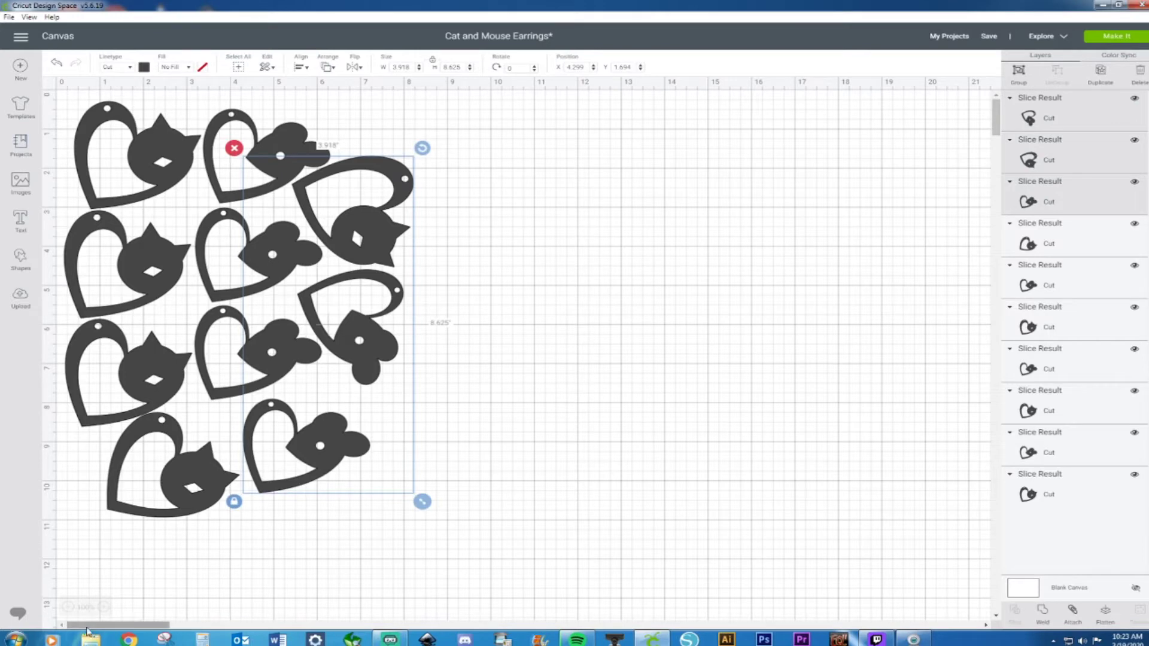
Attach all the hearts so they keep their layout, and continue through the mat preview to the machine connection stage
{"action": "left_click", "coordinate": [500, 130]}
{"action": "left_click_drag", "start_coordinate": [494, 99], "coordinate": [33, 571]}
{"action": "right_click", "coordinate": [355, 255]}
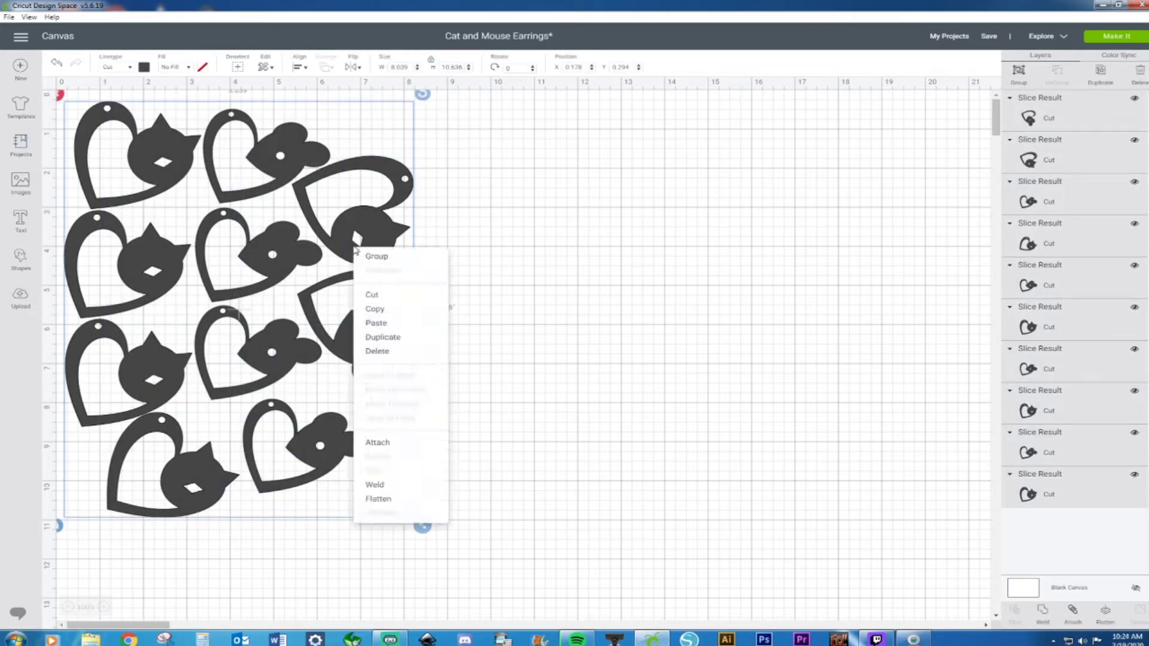
{"action": "left_click", "coordinate": [378, 443]}
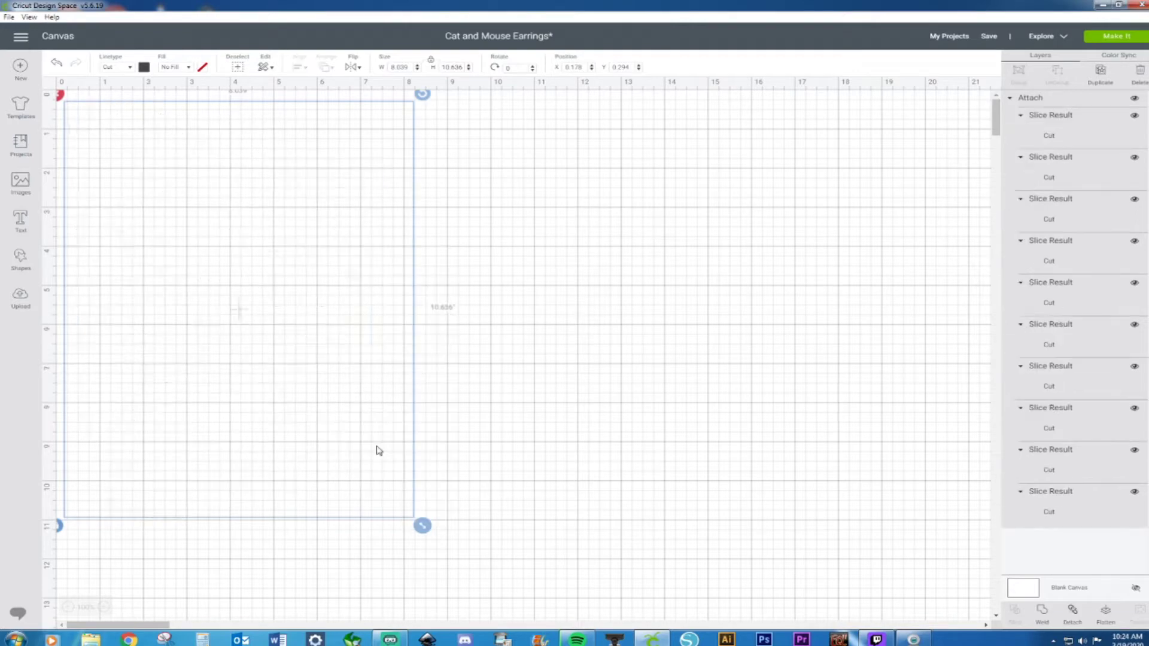
{"action": "left_click", "coordinate": [1111, 39]}
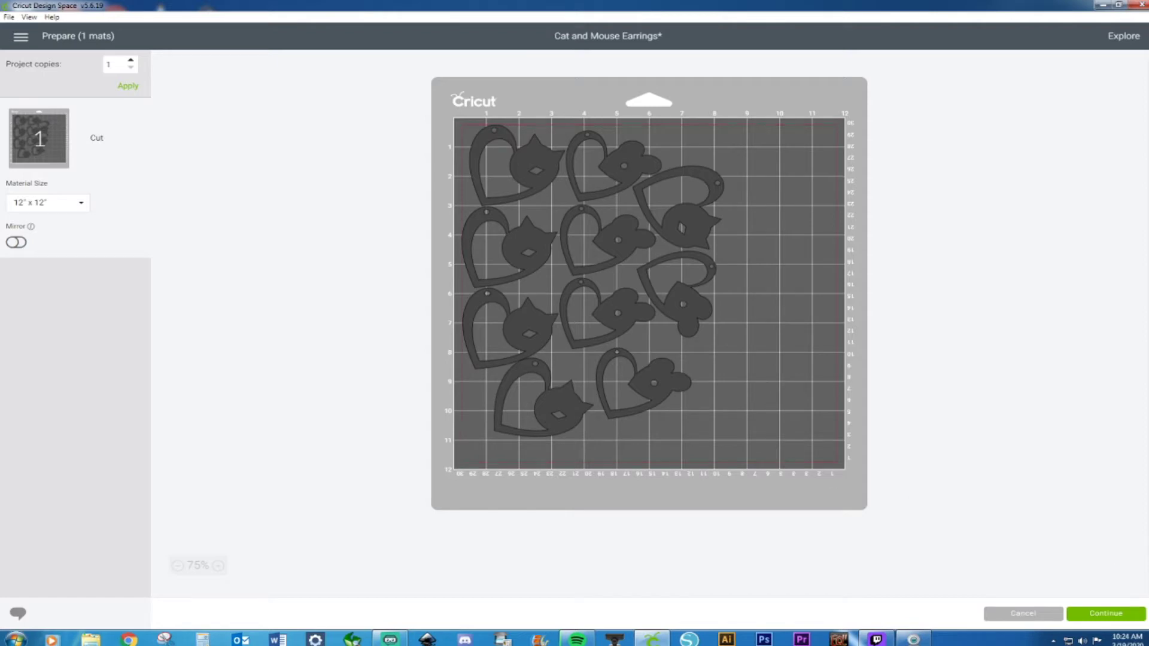
{"action": "left_click", "coordinate": [1107, 614]}
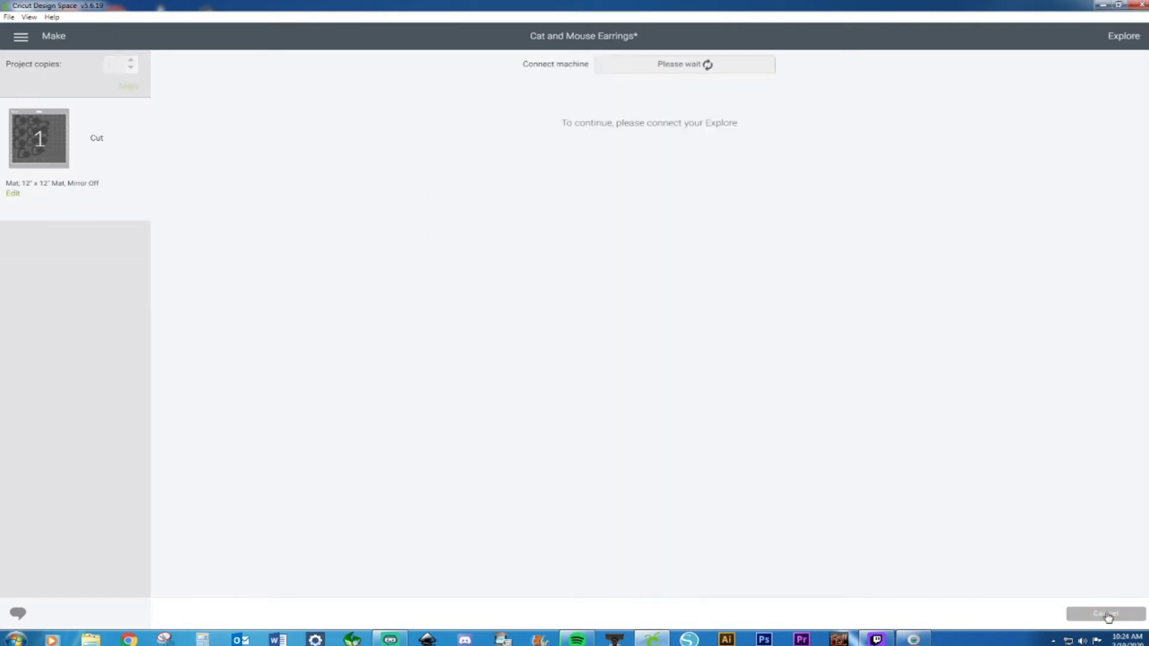